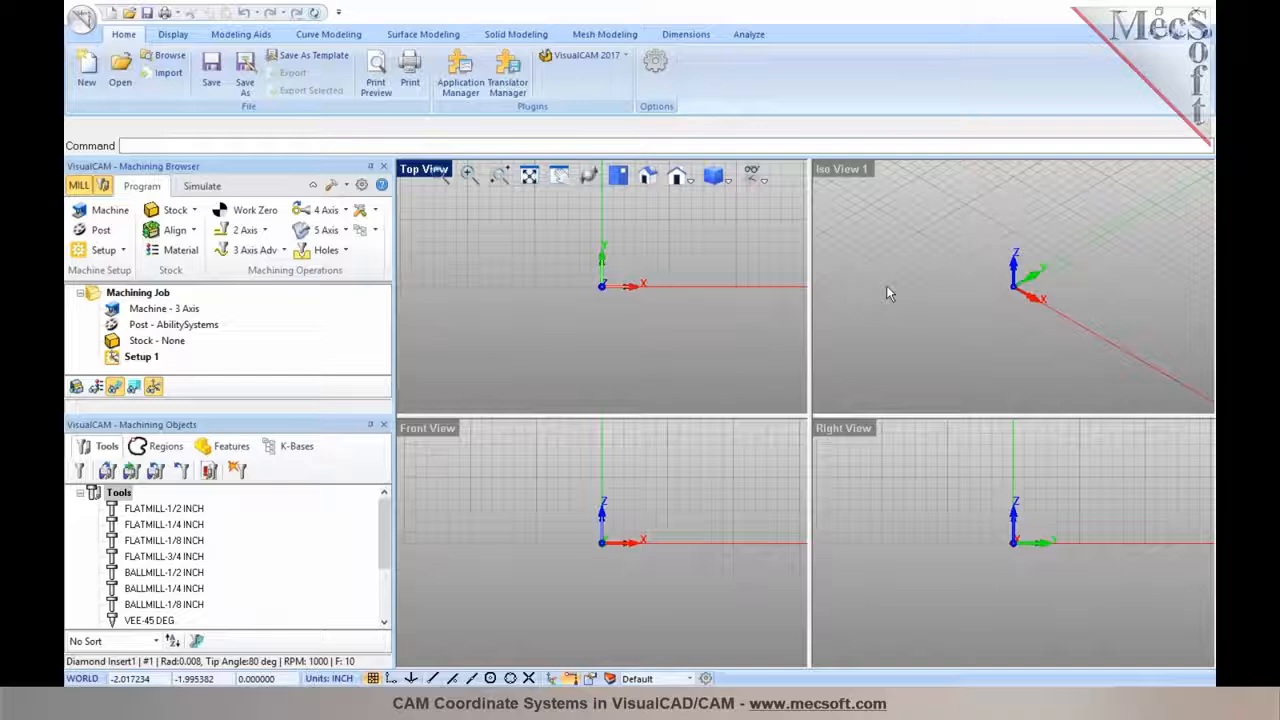
Step: Maximize the Iso viewport and switch it to the top view of the construction plane
click(845, 172)
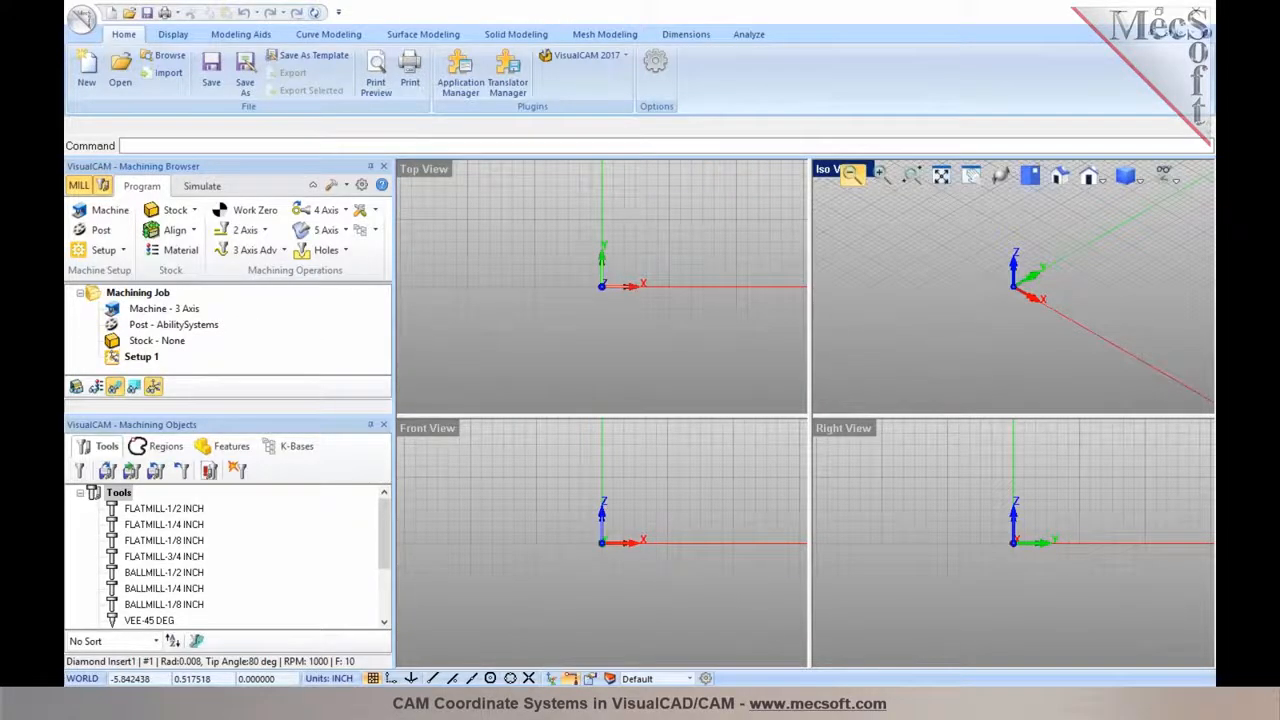
double_click(845, 172)
scroll(677, 380, down, 3)
scroll(742, 418, down, 4)
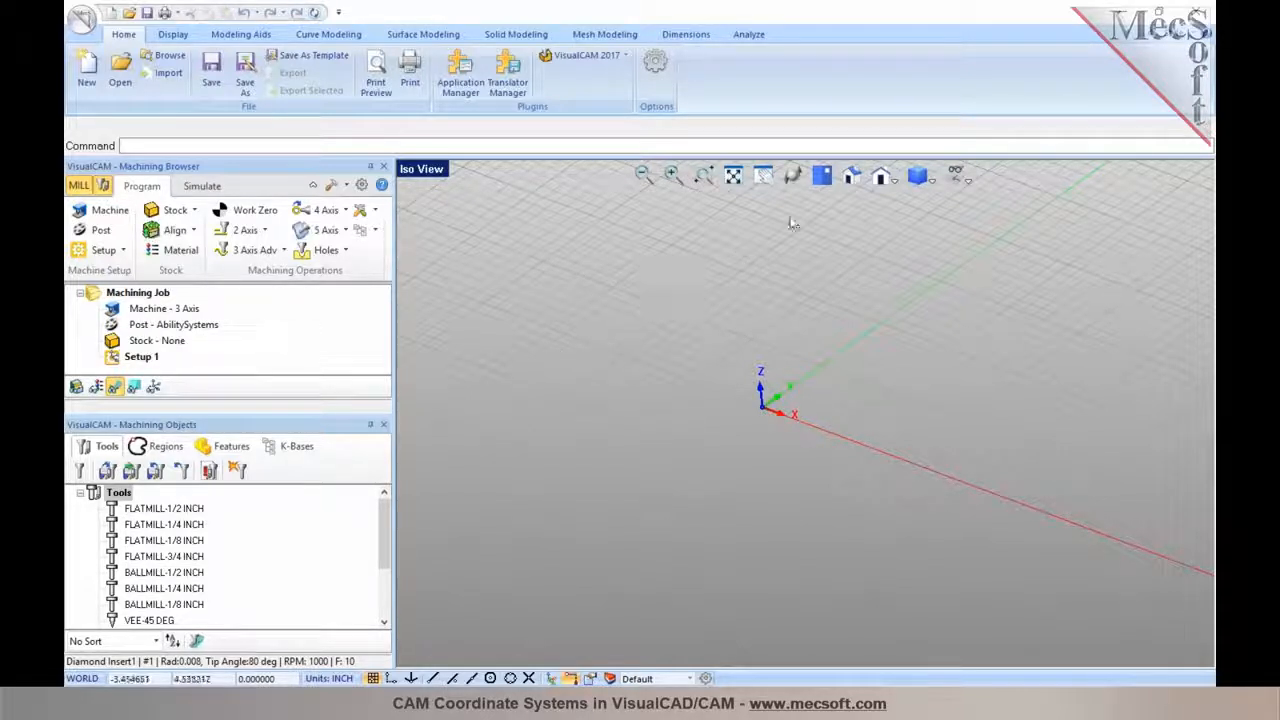
click(822, 180)
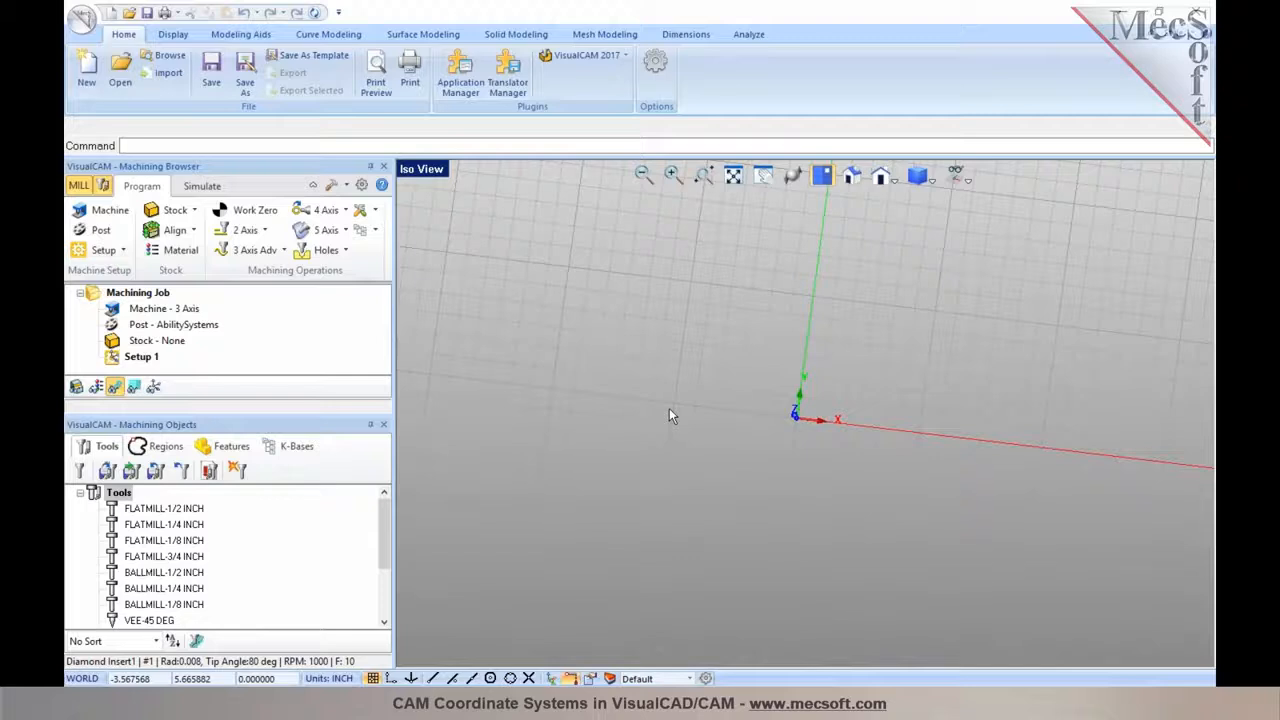
scroll(595, 468, down, 3)
scroll(580, 482, down, 4)
scroll(811, 364, down, 2)
scroll(848, 298, up, 4)
scroll(482, 386, down, 2)
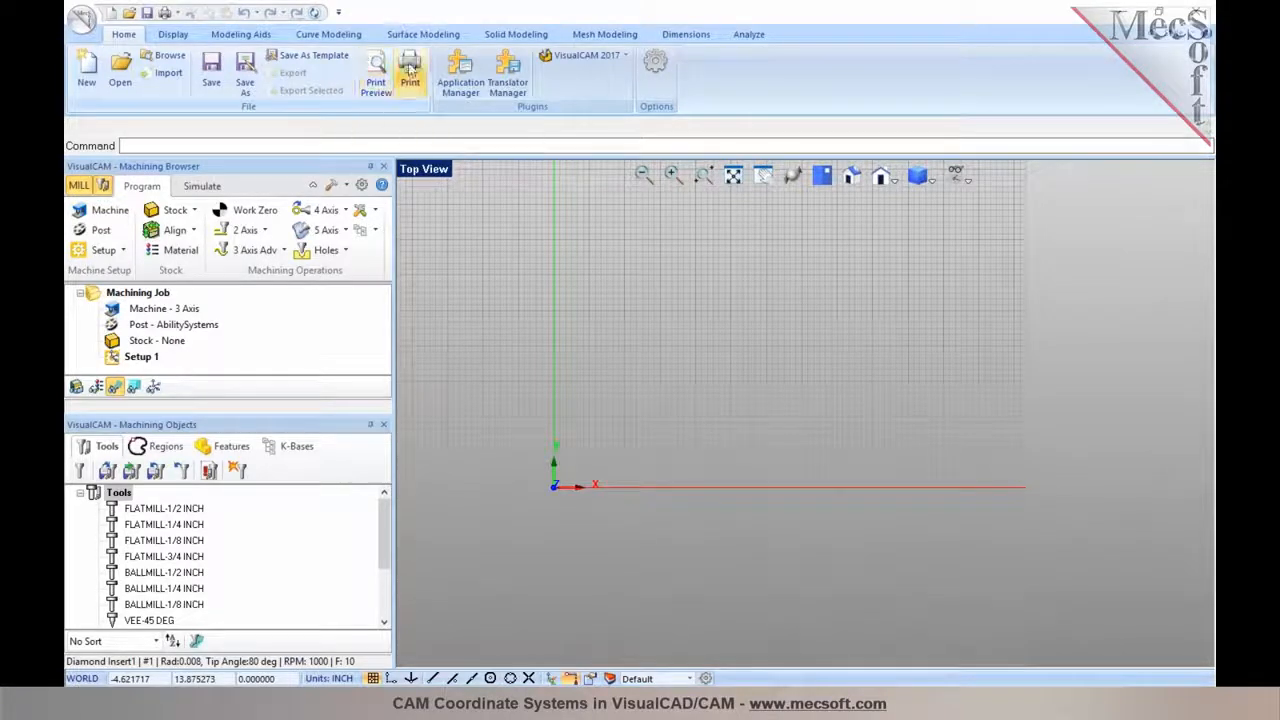
Step: Draw a 12 by 10 inch rectangle in the top view with its lower-left corner at about X 1.5, Y 1.5
click(350, 36)
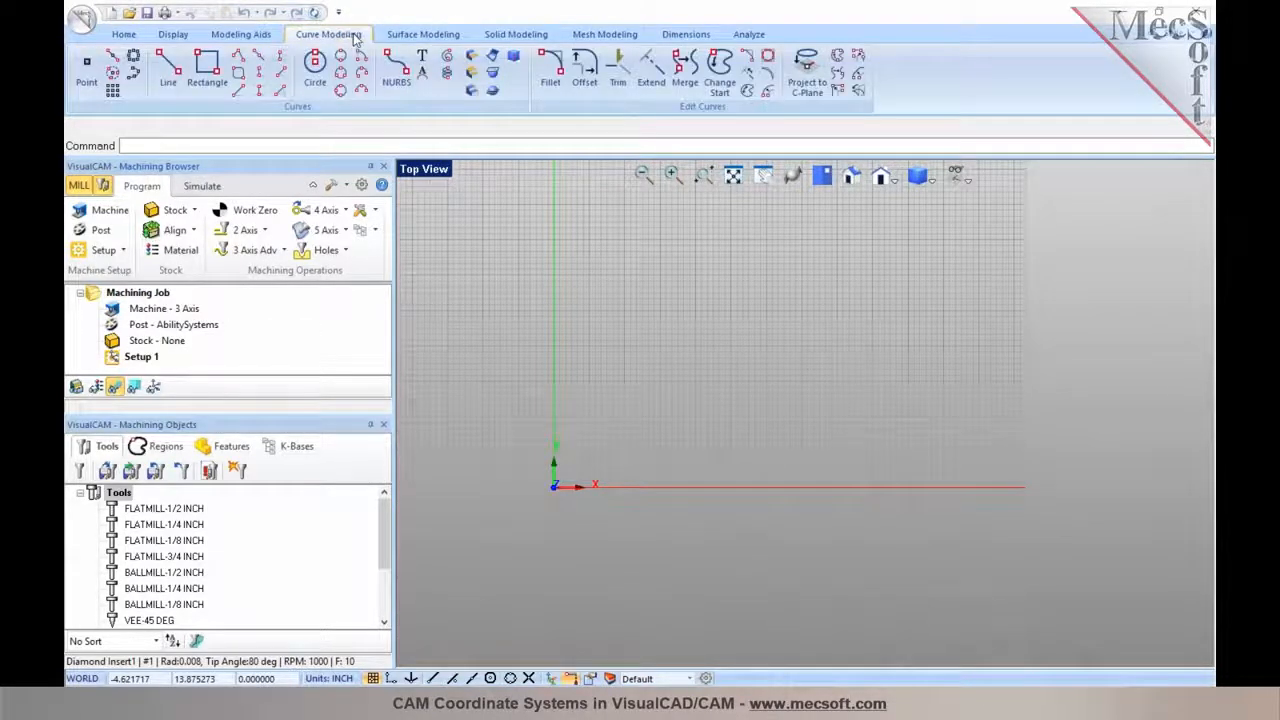
click(208, 84)
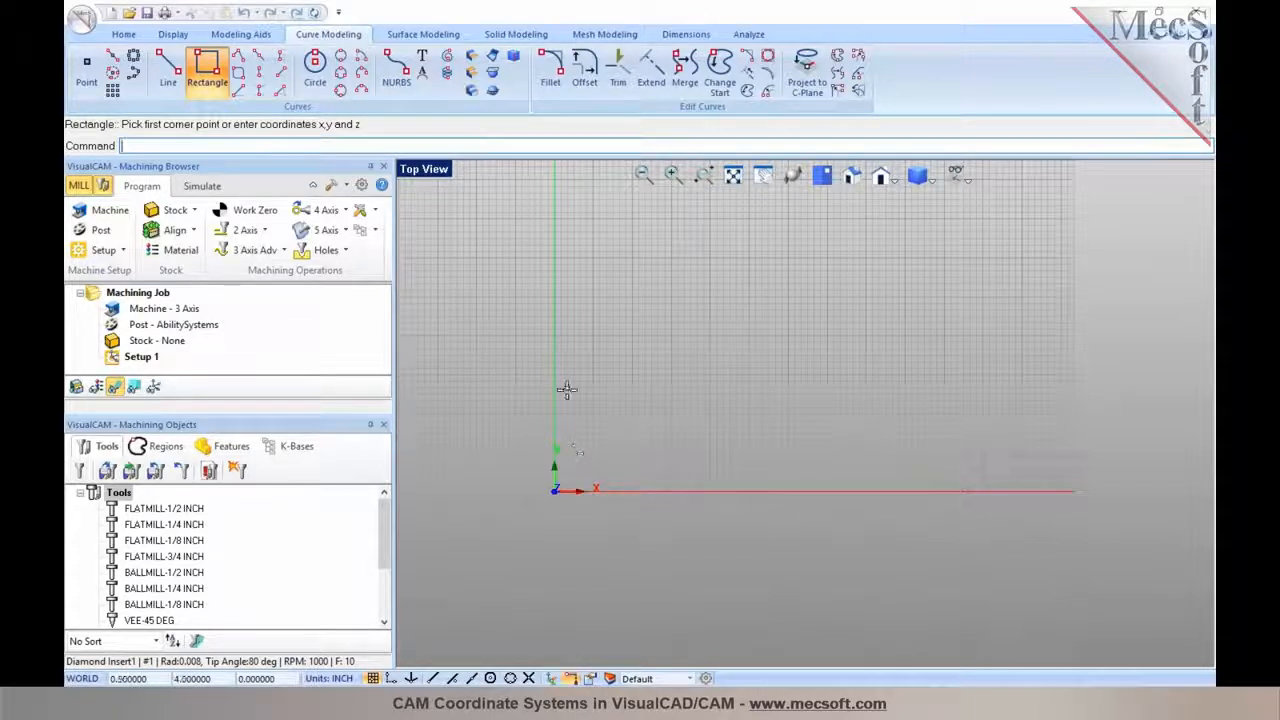
click(592, 452)
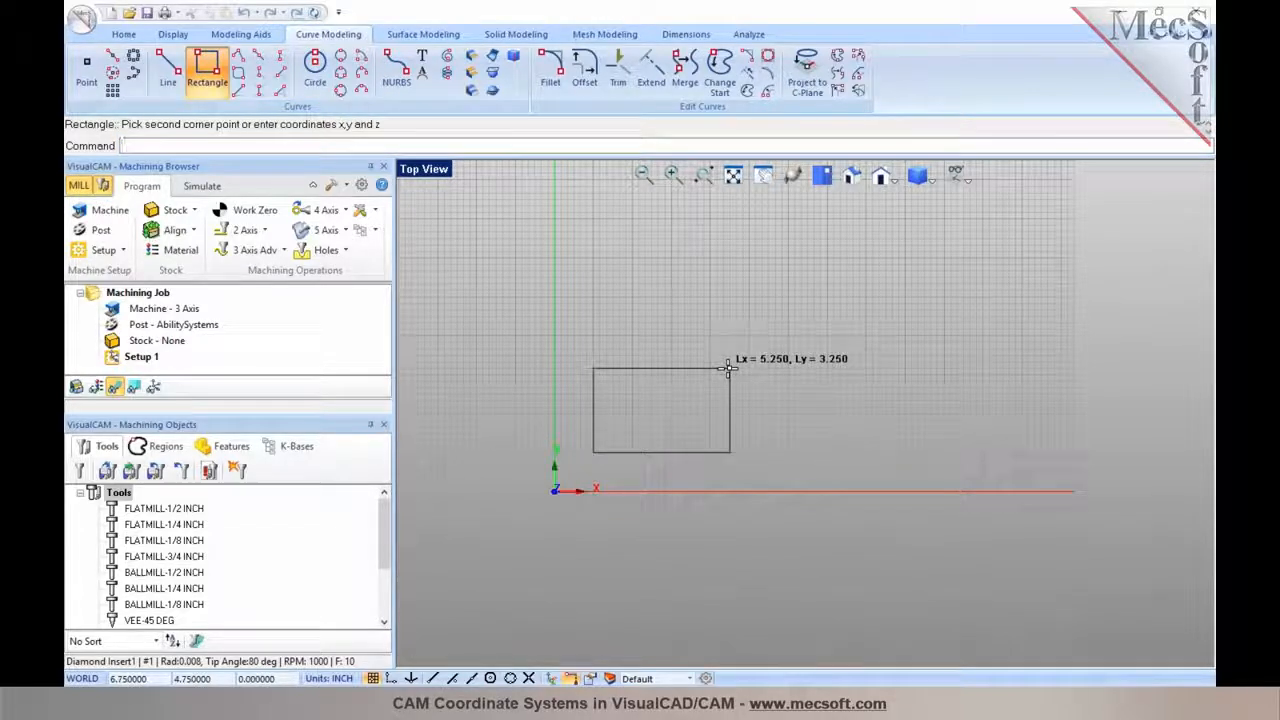
text(@12,10)
key(Return)
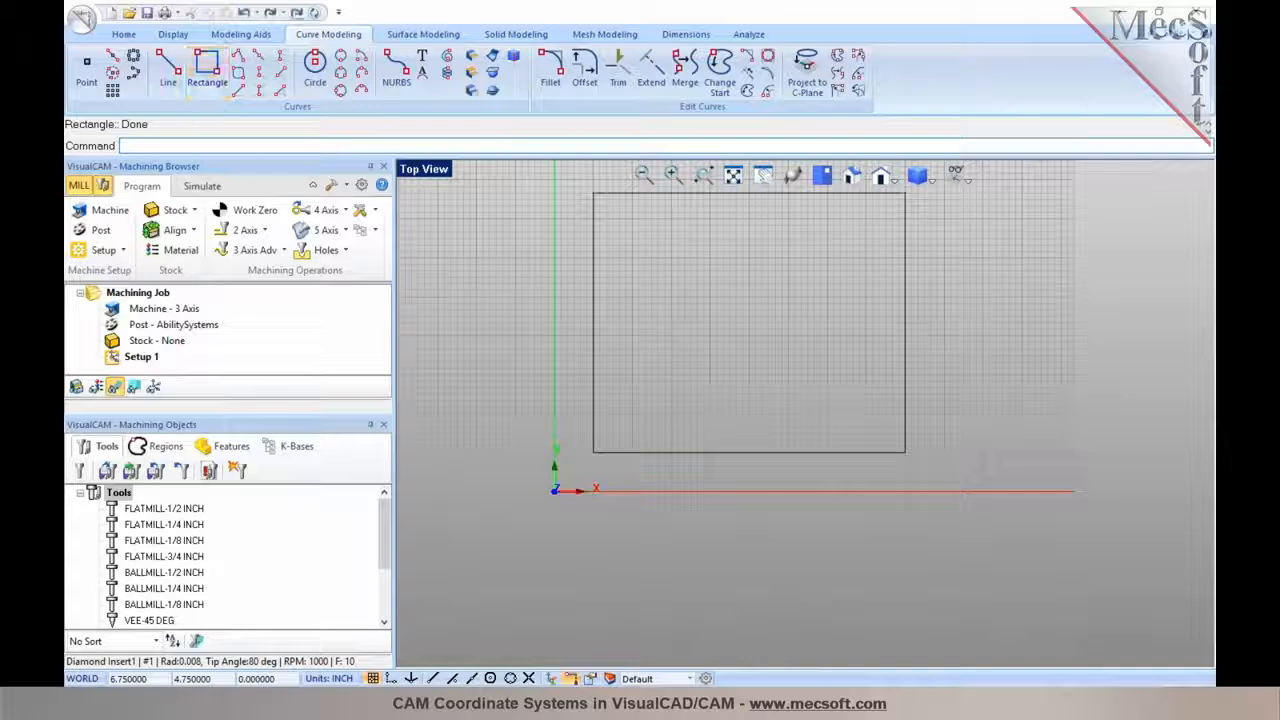
Step: Measure the coordinates of the rectangle's lower-left and upper-right corner vertices
scroll(676, 418, down, 1)
scroll(689, 284, up, 1)
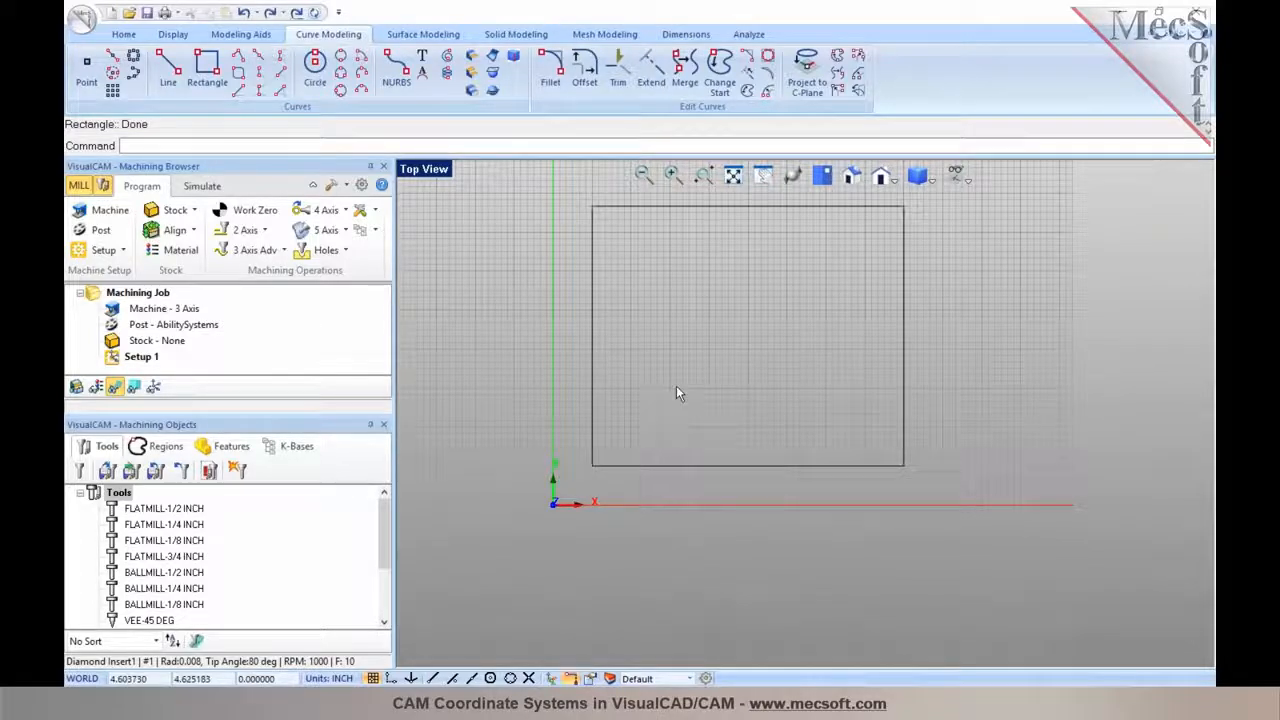
click(748, 34)
click(87, 80)
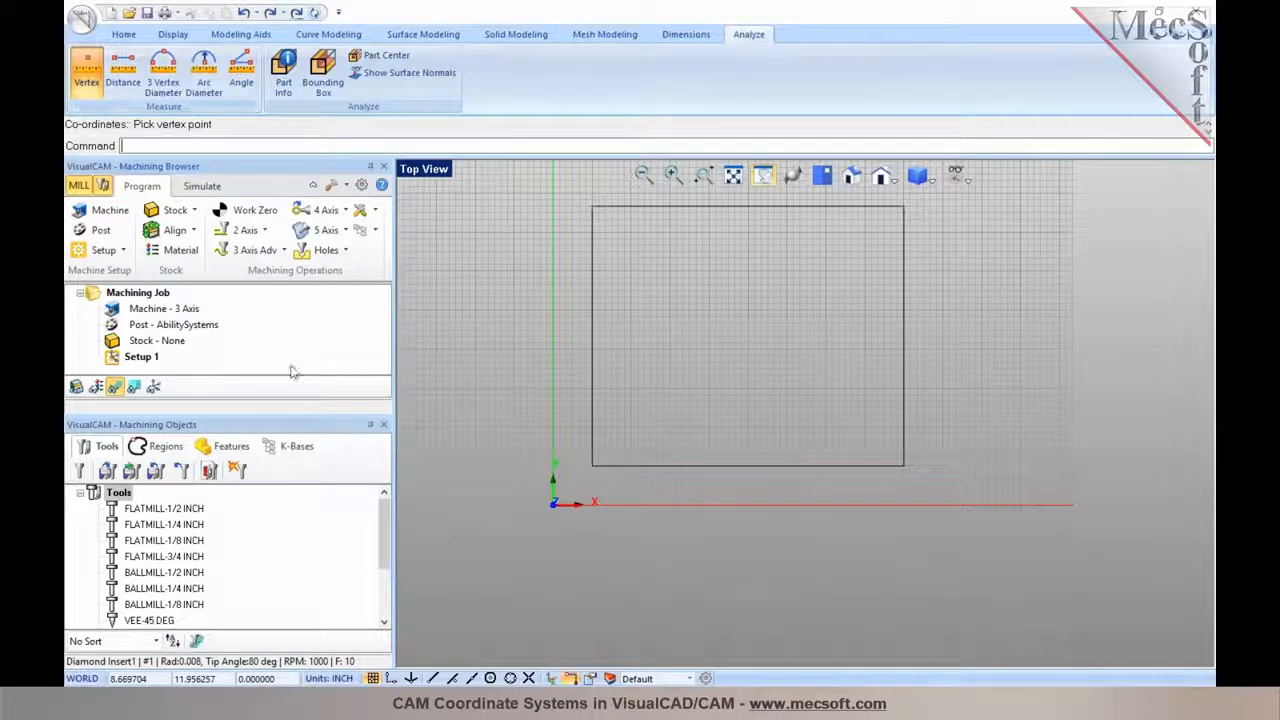
click(592, 464)
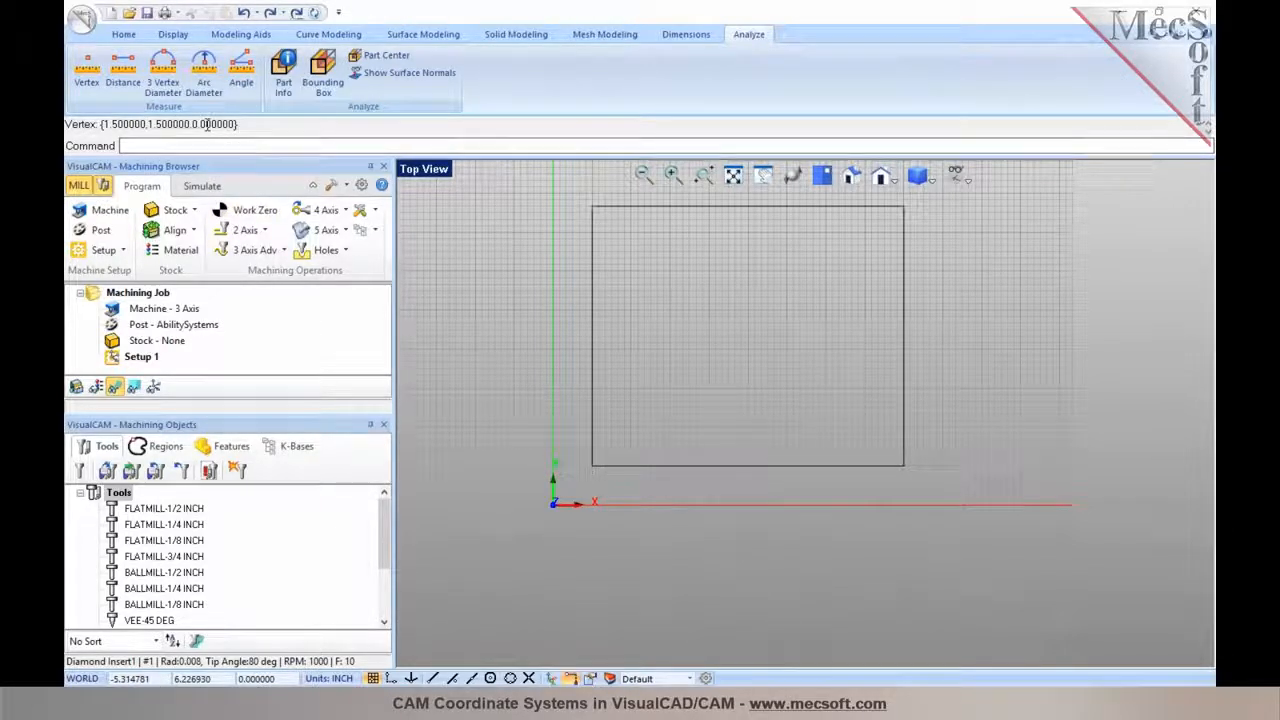
click(86, 72)
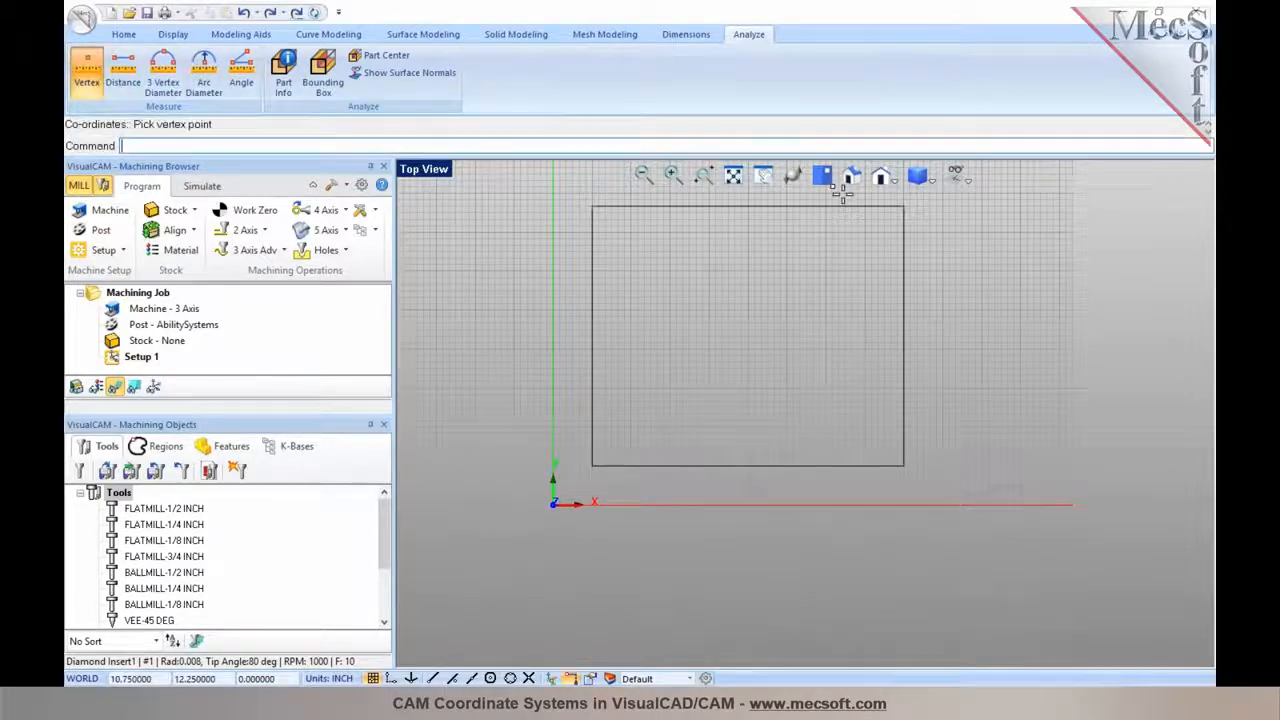
click(898, 208)
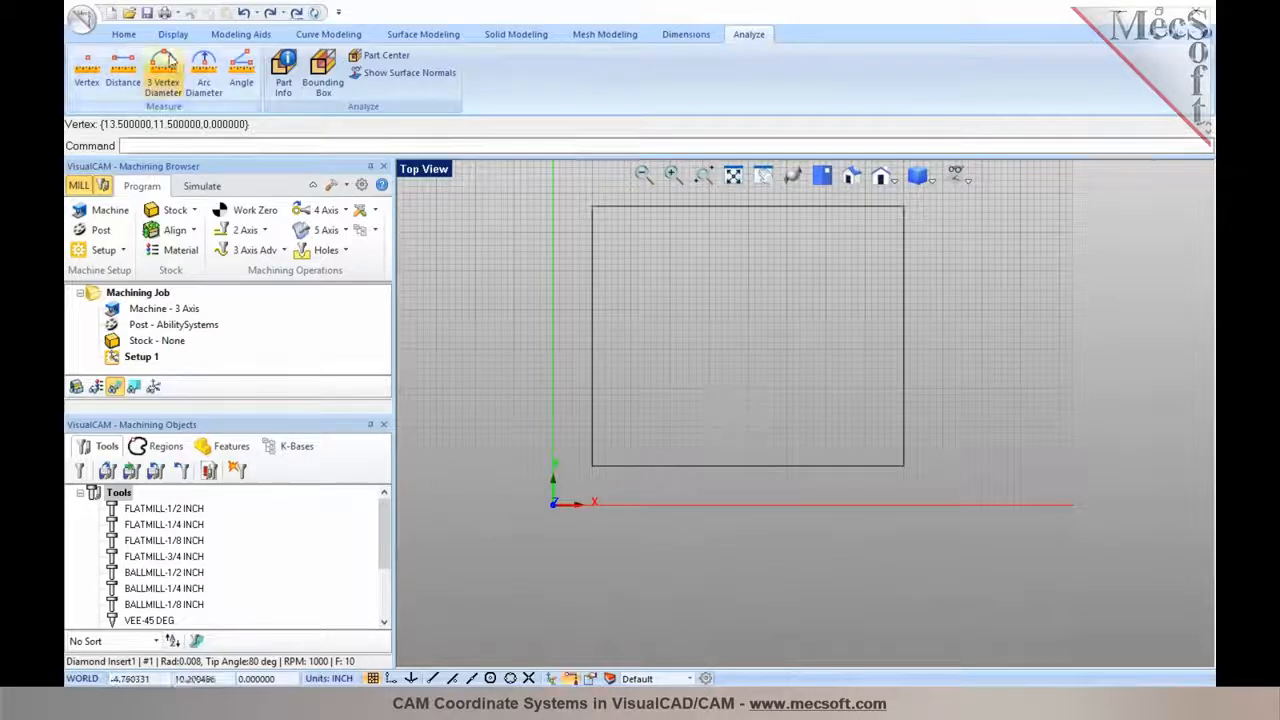
Step: Draw a rounded rectangle straddling the right edge of the large rectangle, with its upper-left corner at about X 10.5, Y 9
click(322, 35)
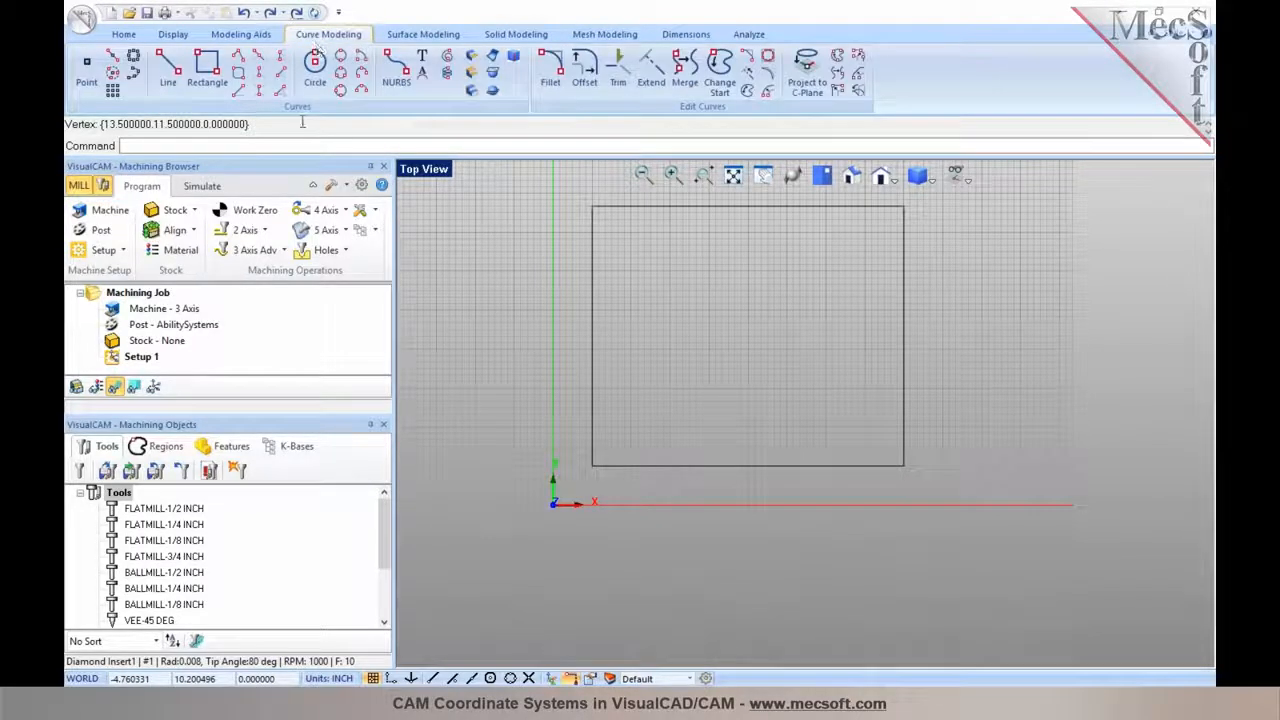
click(239, 72)
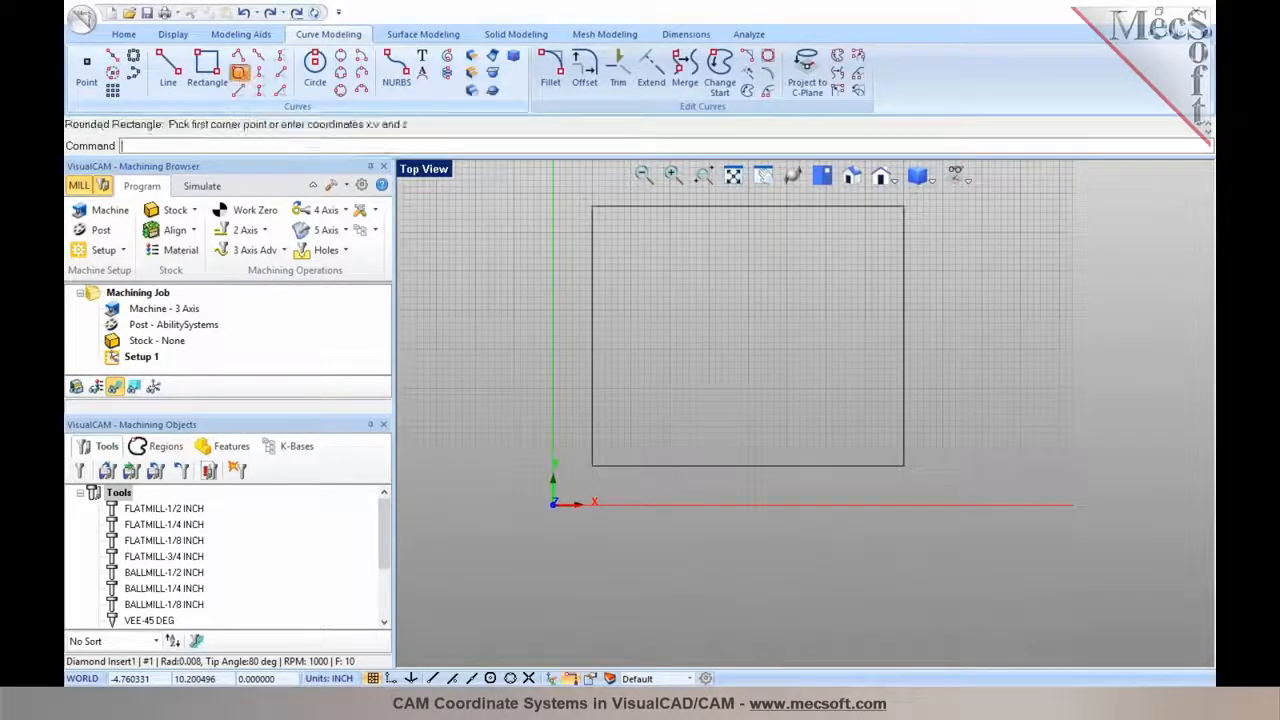
click(824, 270)
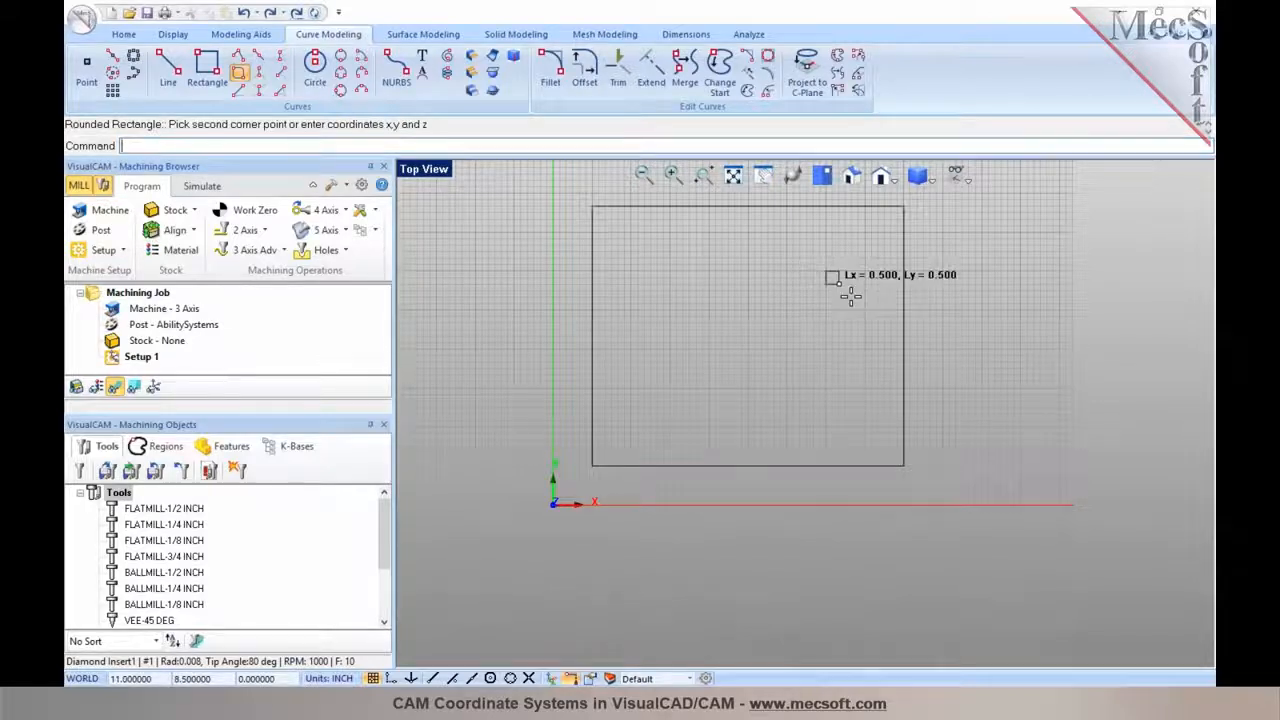
click(981, 388)
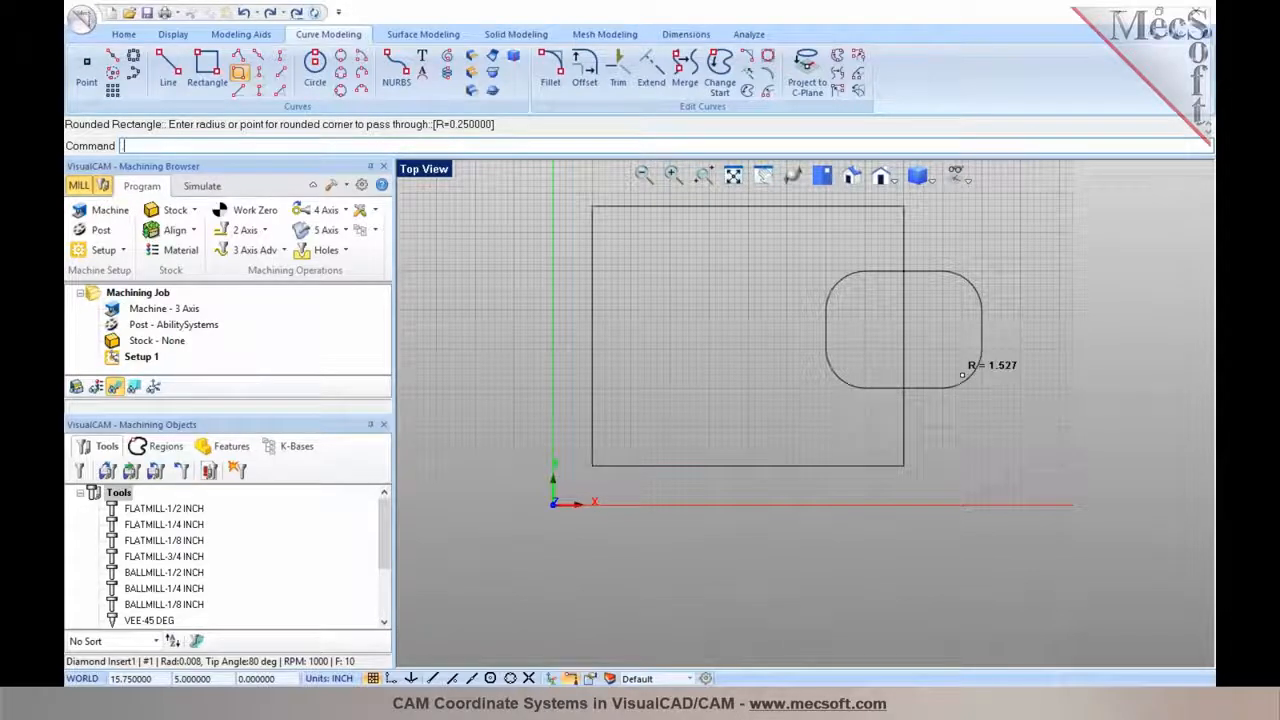
click(962, 374)
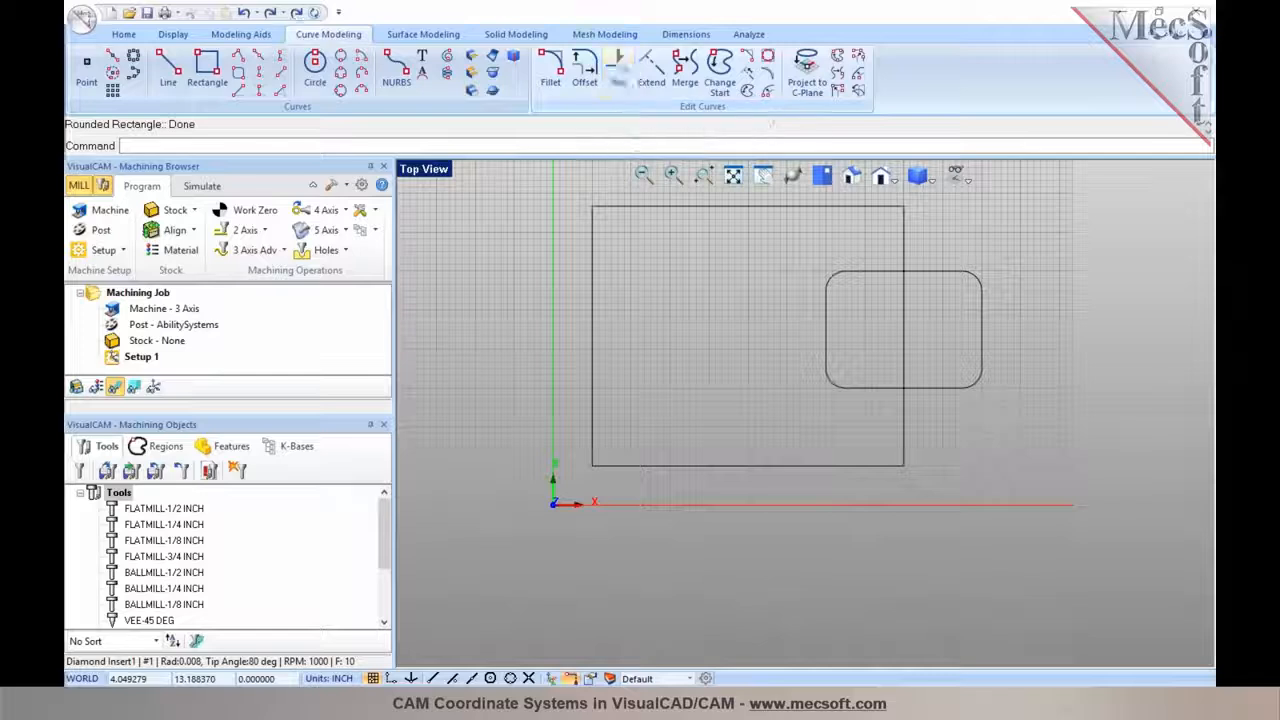
Step: Trim the rounded rectangle's outer part and the plate edge between its sides to form an open notch
click(622, 76)
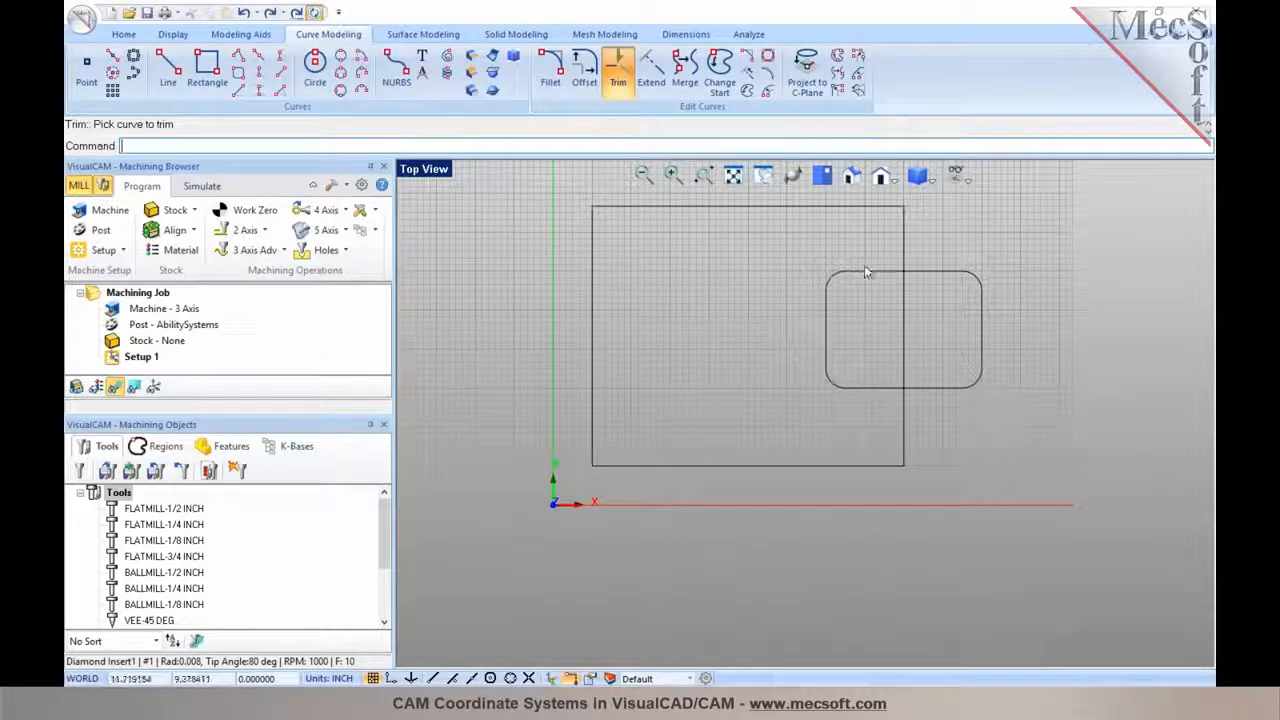
click(932, 273)
click(904, 295)
key(Escape)
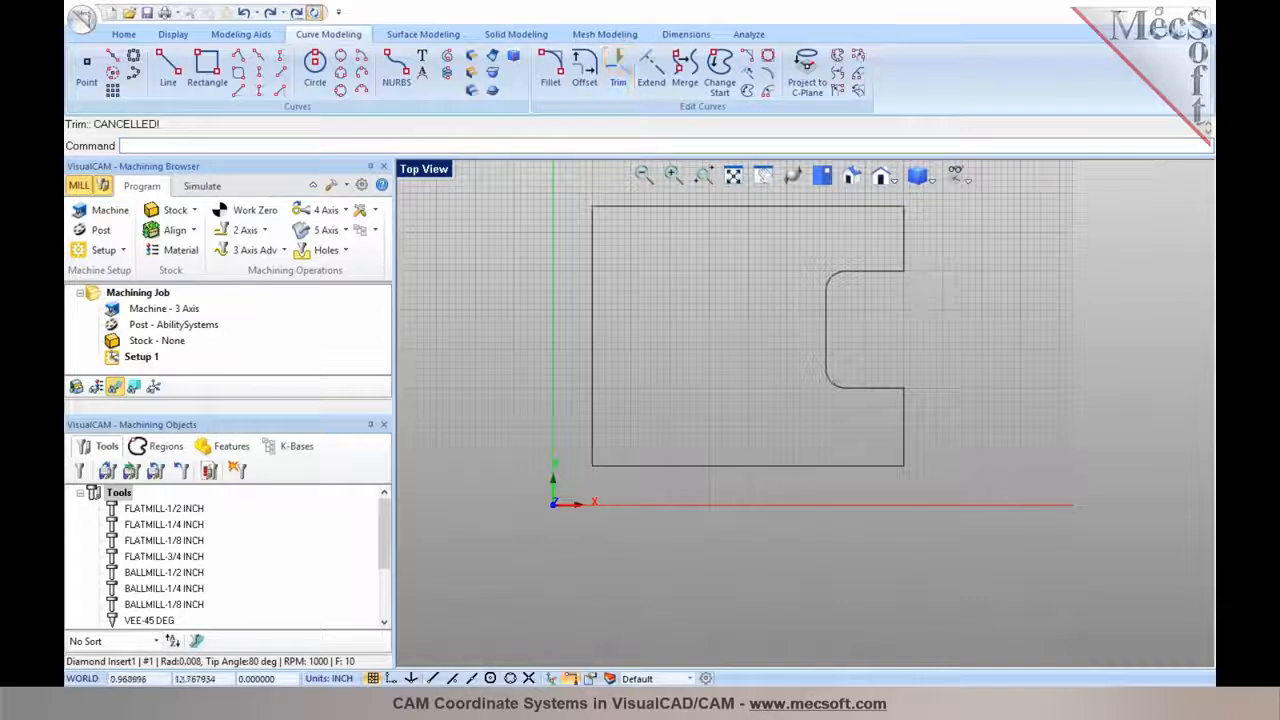
Step: Draw four circles of 1 inch diameter, one near each corner of the plate outline
click(315, 68)
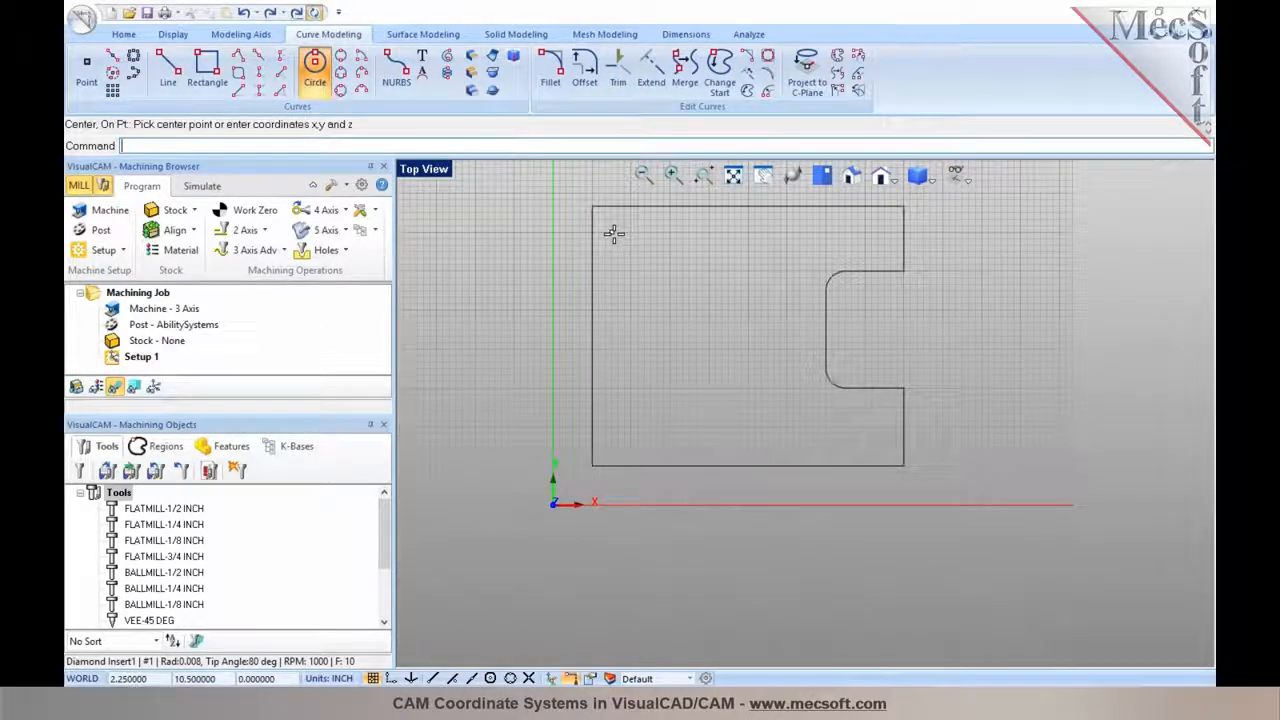
click(632, 238)
key(Return)
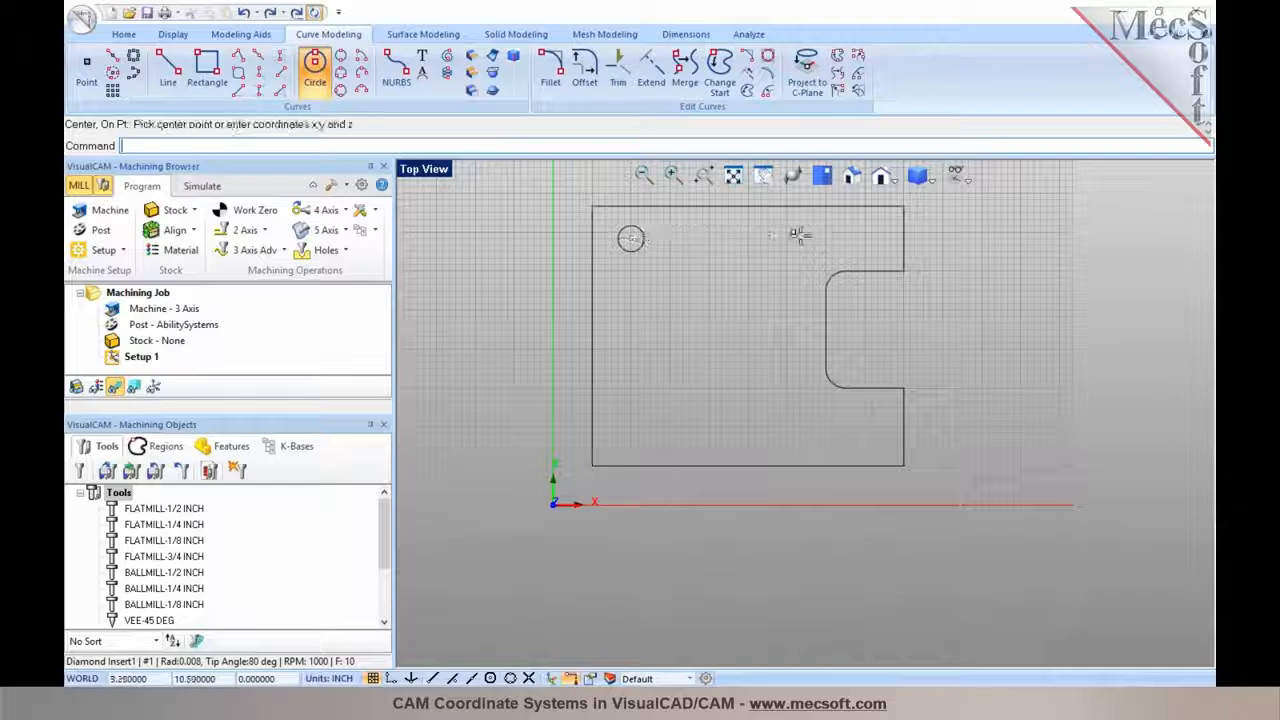
click(863, 237)
key(Return)
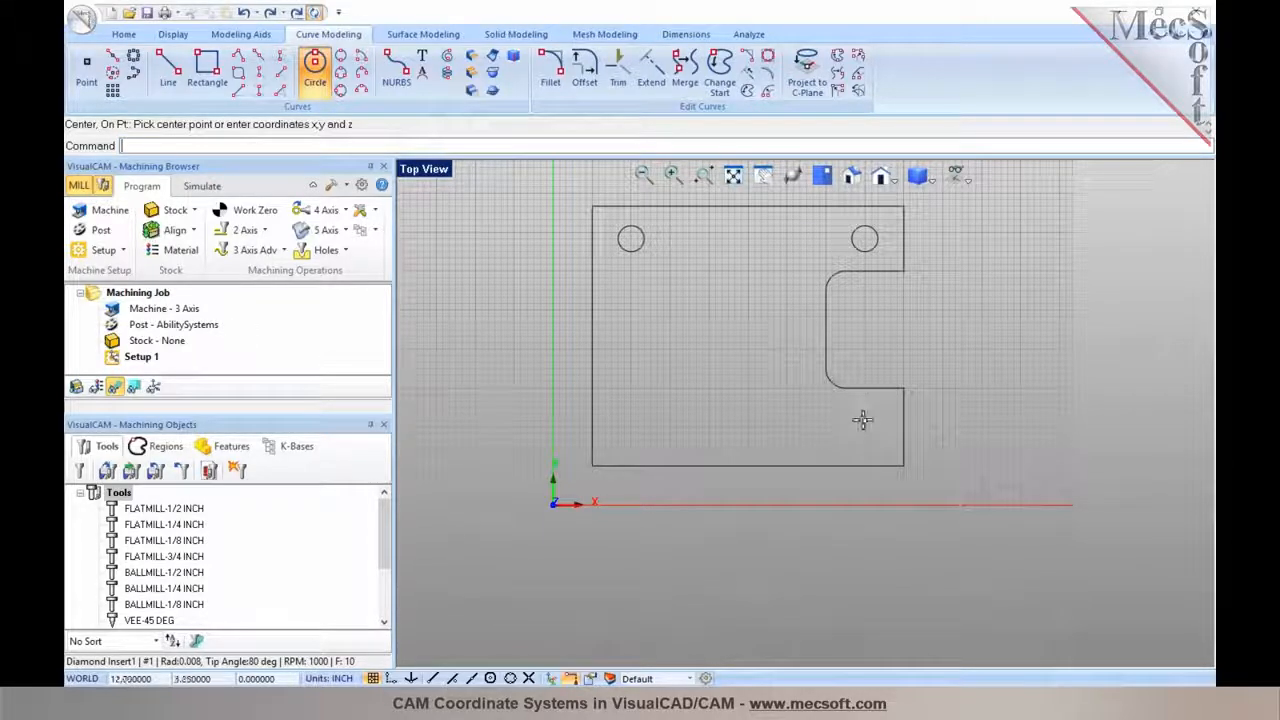
click(862, 426)
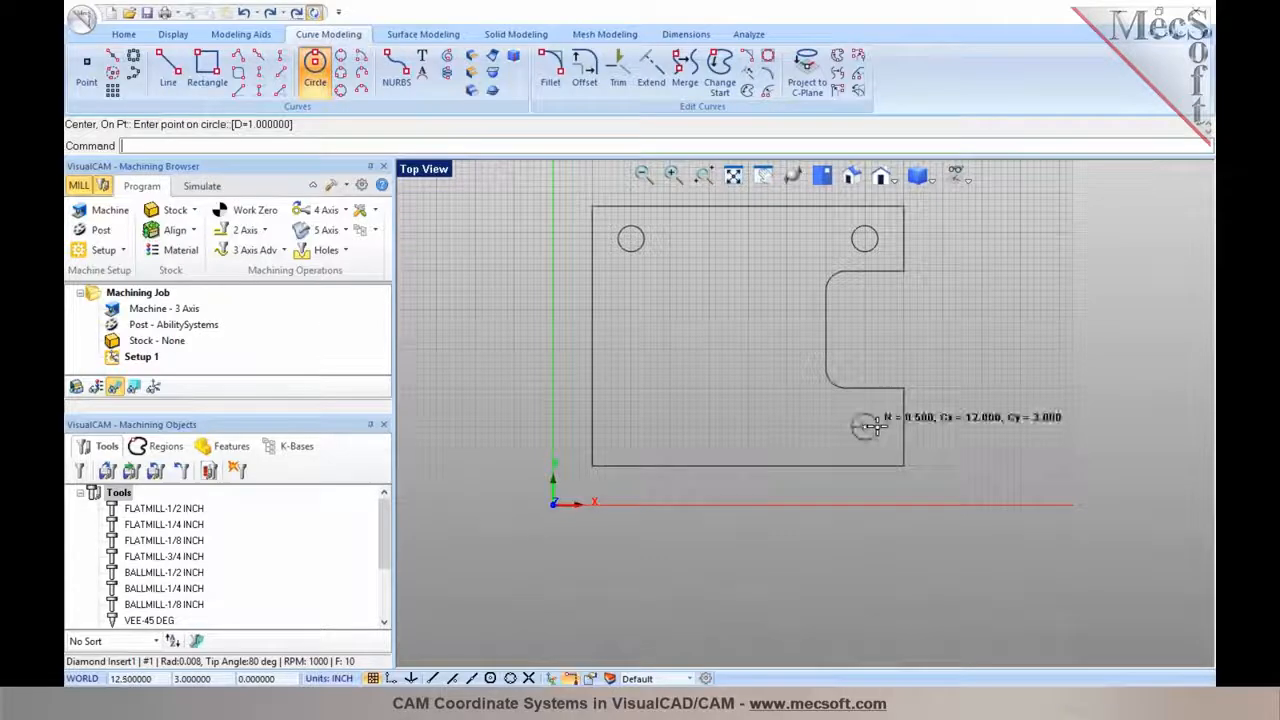
key(Return)
click(630, 427)
key(Return)
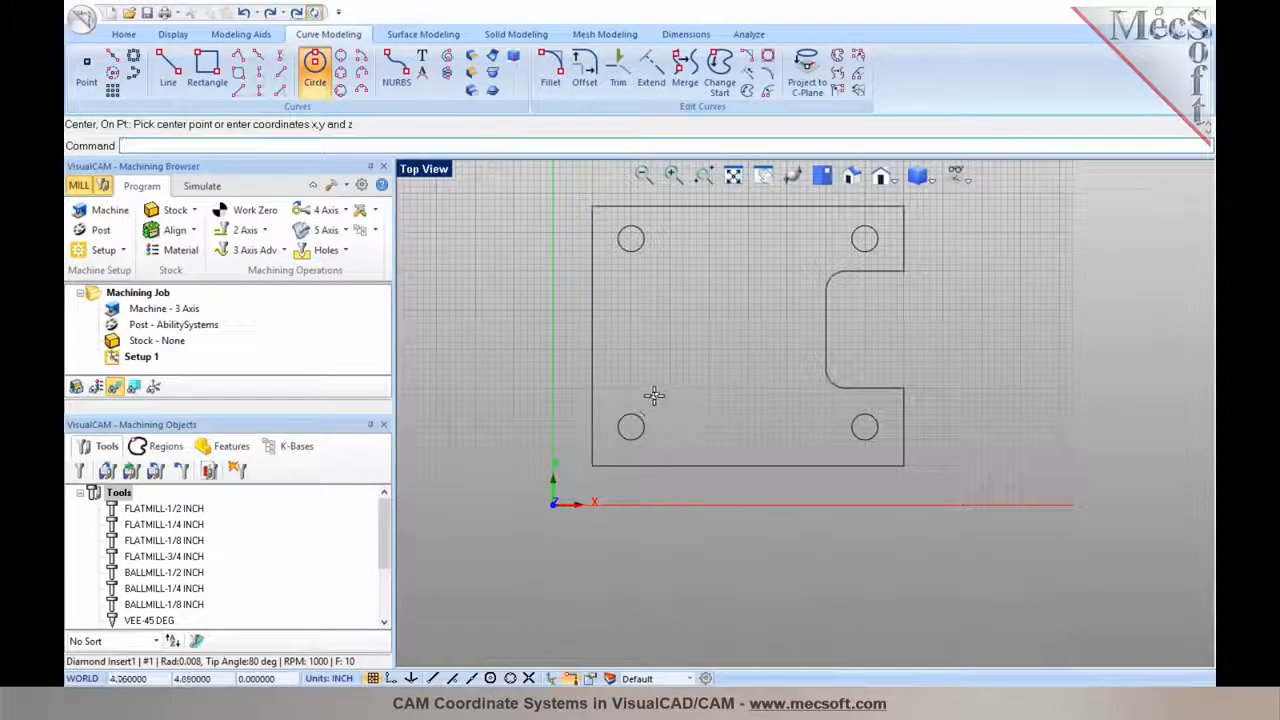
key(Escape)
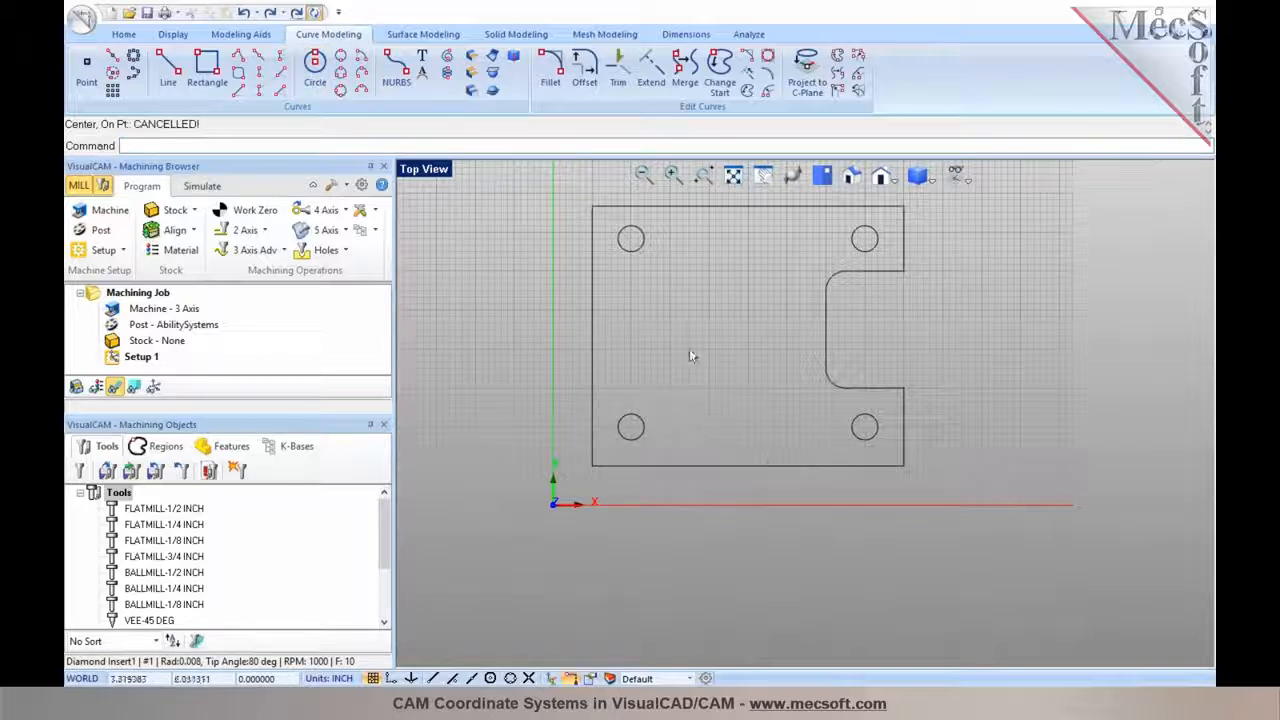
Step: Merge the segments of the notched plate outline into one curve
drag(958, 399, 818, 272)
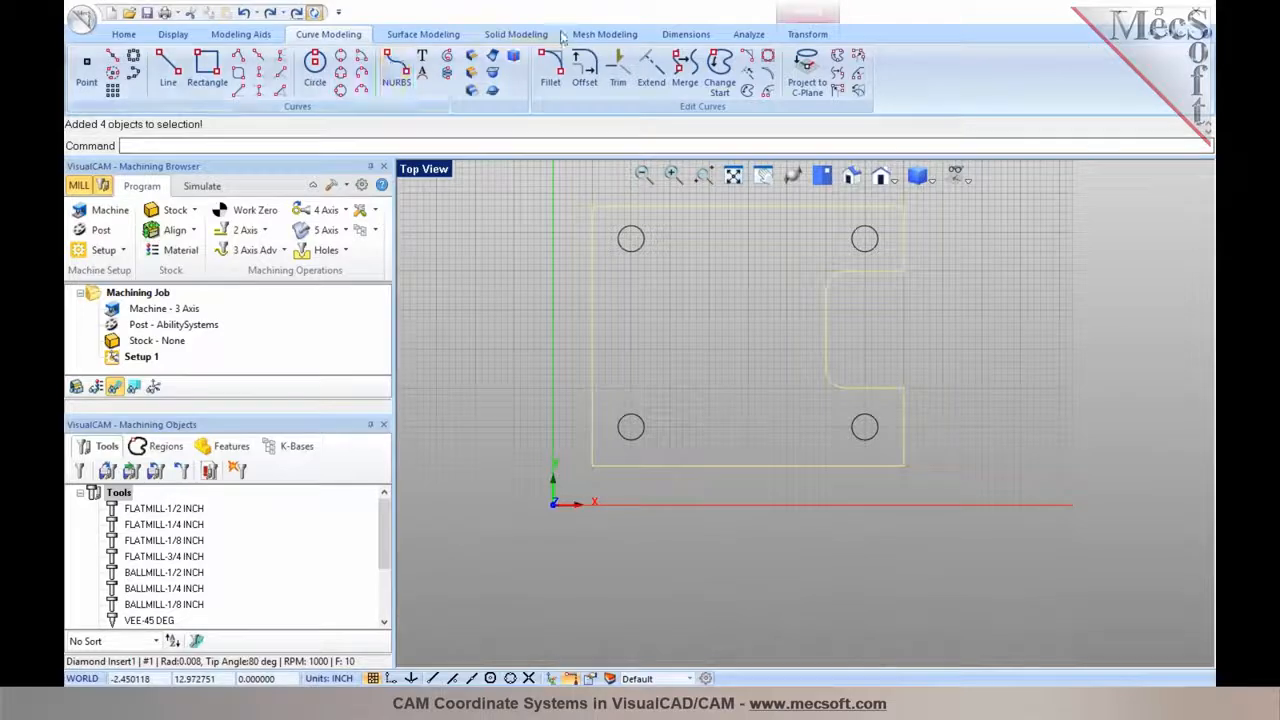
click(684, 70)
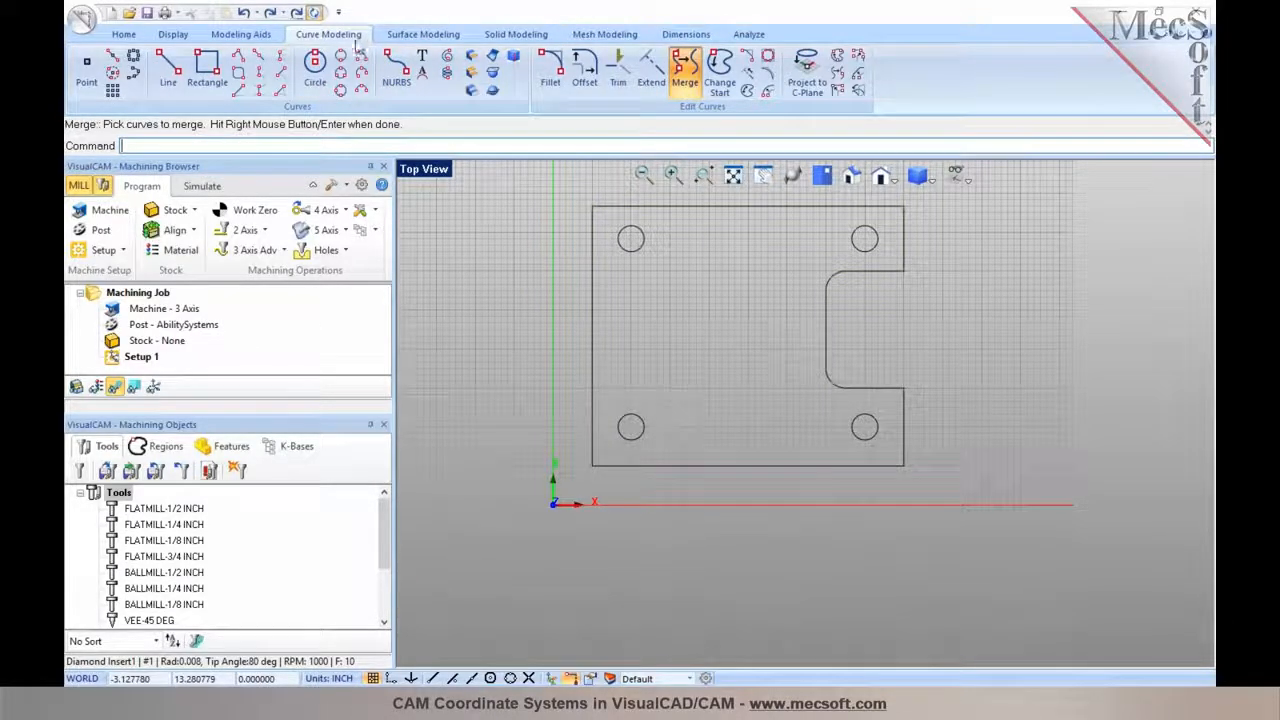
key(Escape)
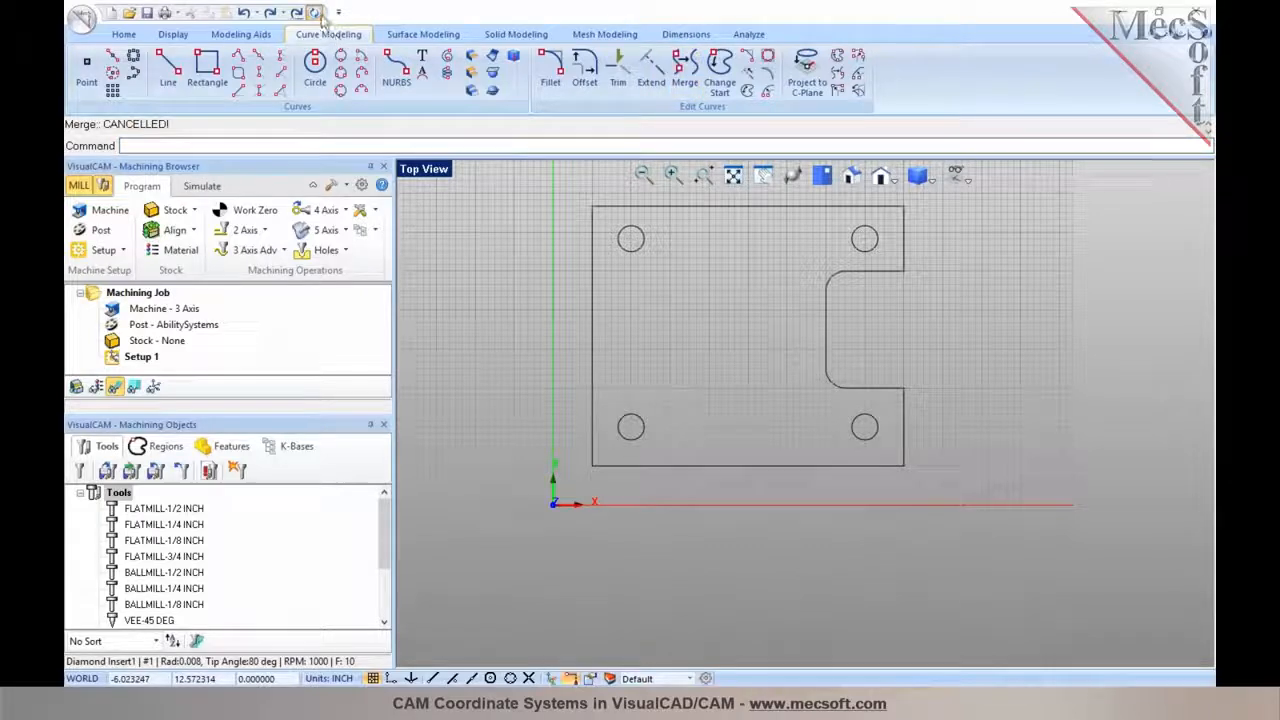
Step: Check the merged outline by selecting and deselecting it in the top view and in the isometric view
click(627, 207)
click(732, 308)
click(856, 177)
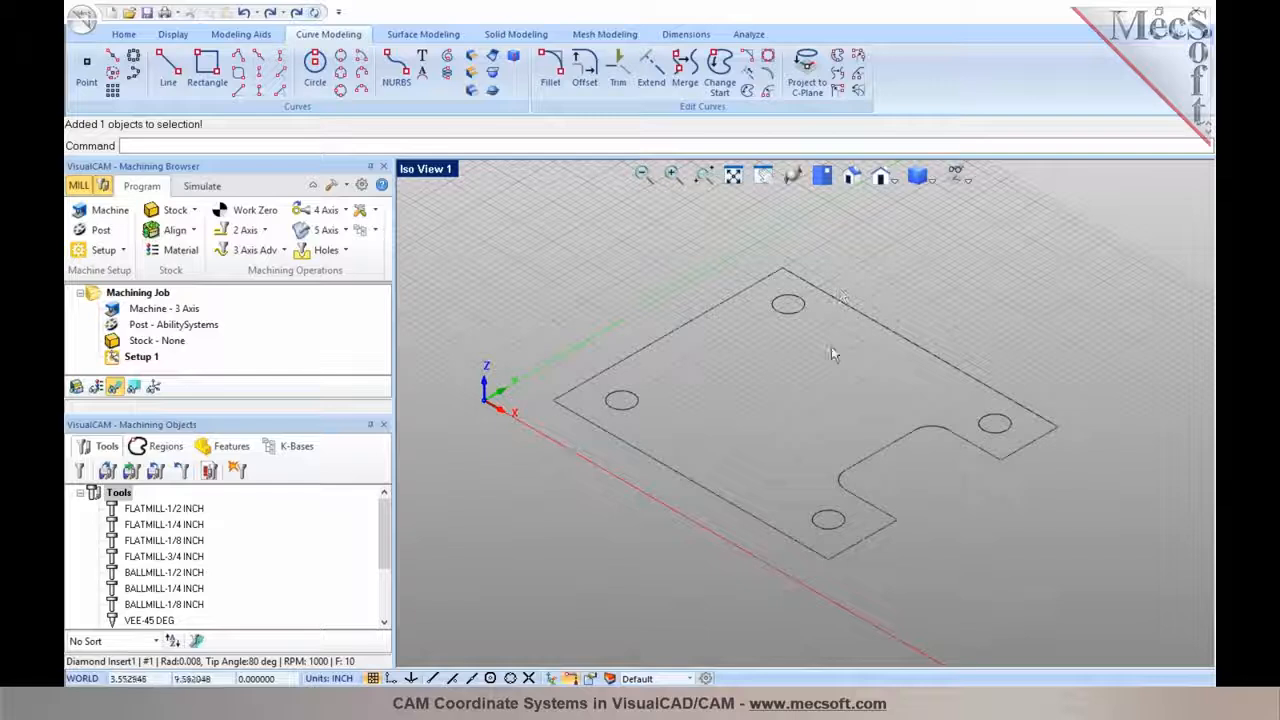
click(697, 319)
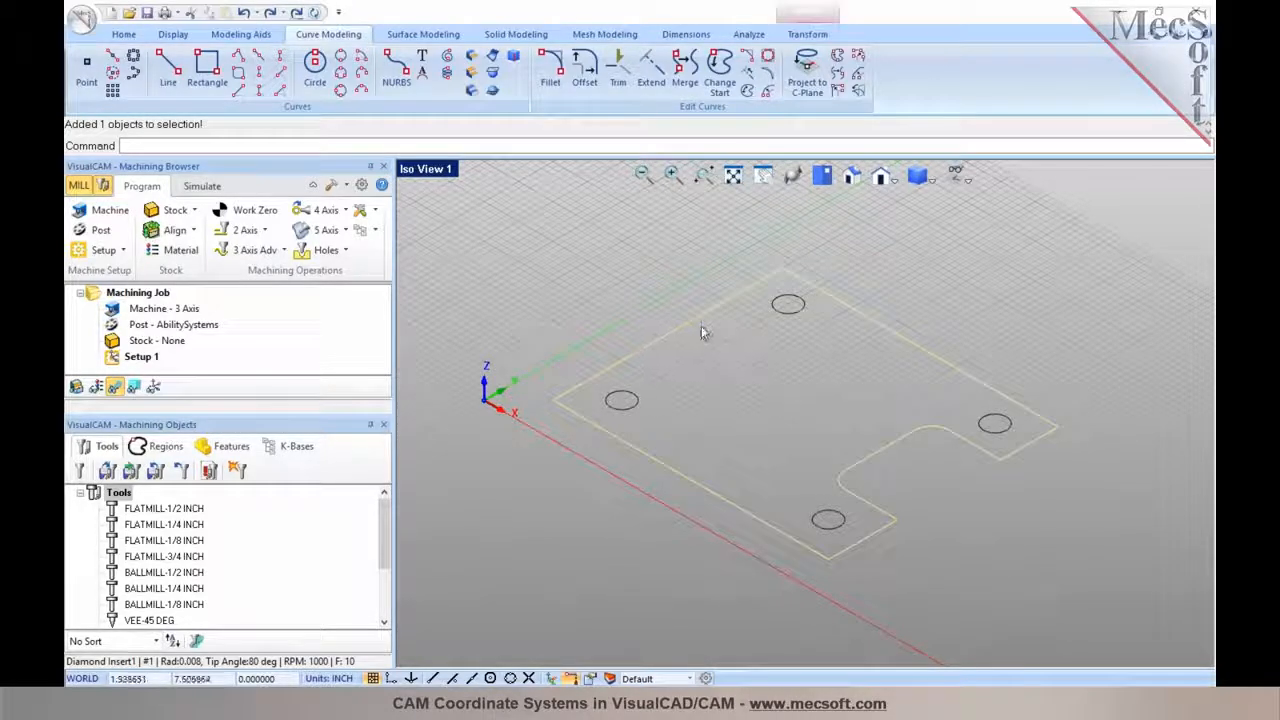
click(616, 297)
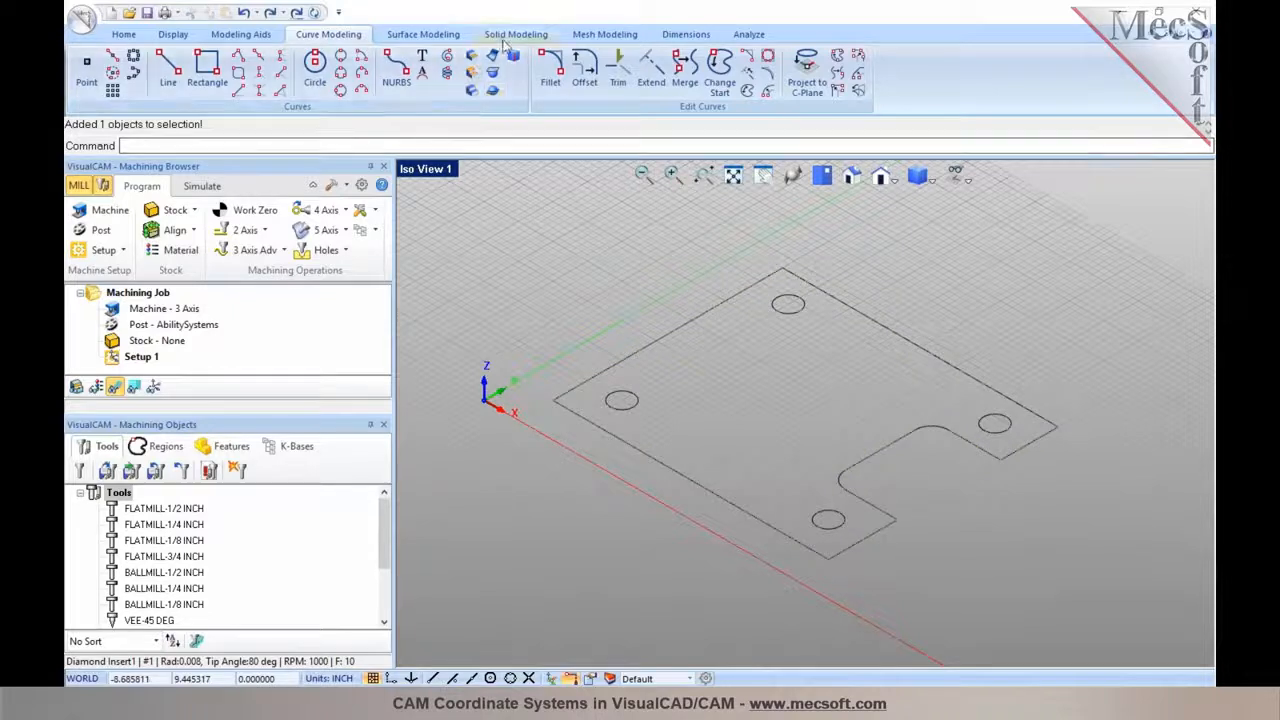
Step: Extrude the plate outline together with the four circles 0.75 inch upward into a solid with through holes
click(516, 34)
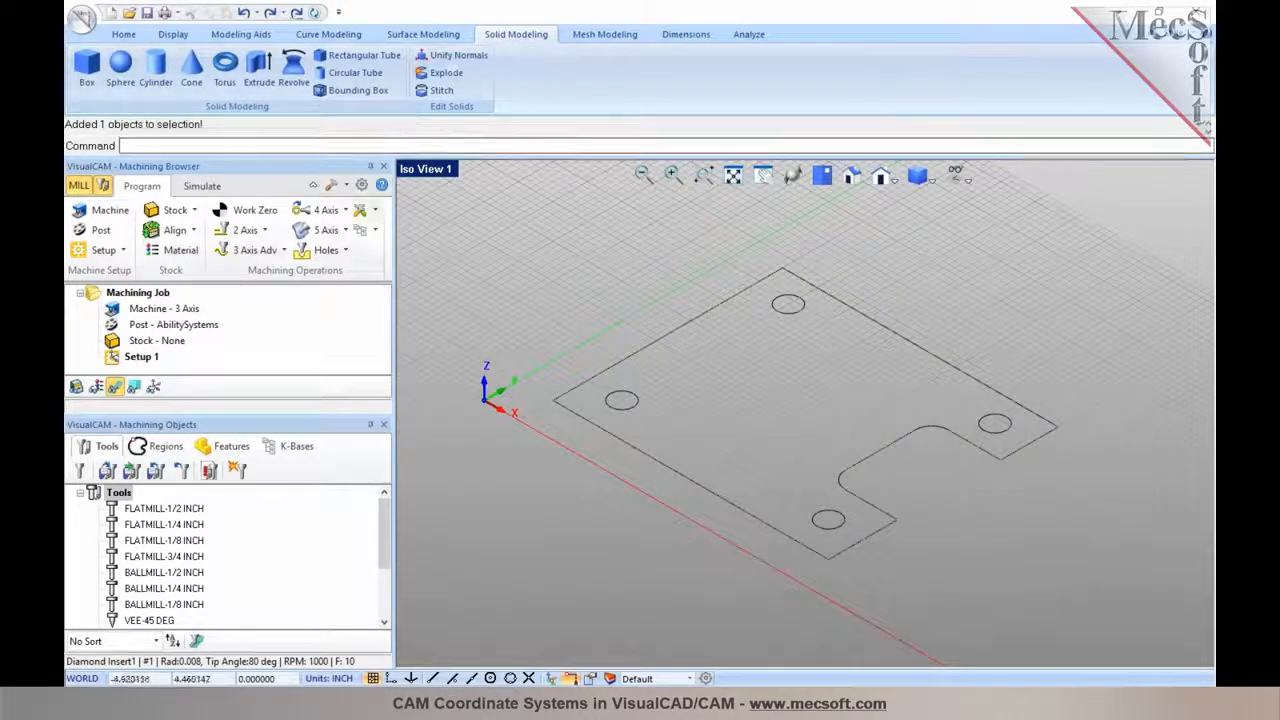
click(262, 72)
click(602, 373)
click(628, 409)
click(823, 522)
click(994, 428)
right_click(796, 396)
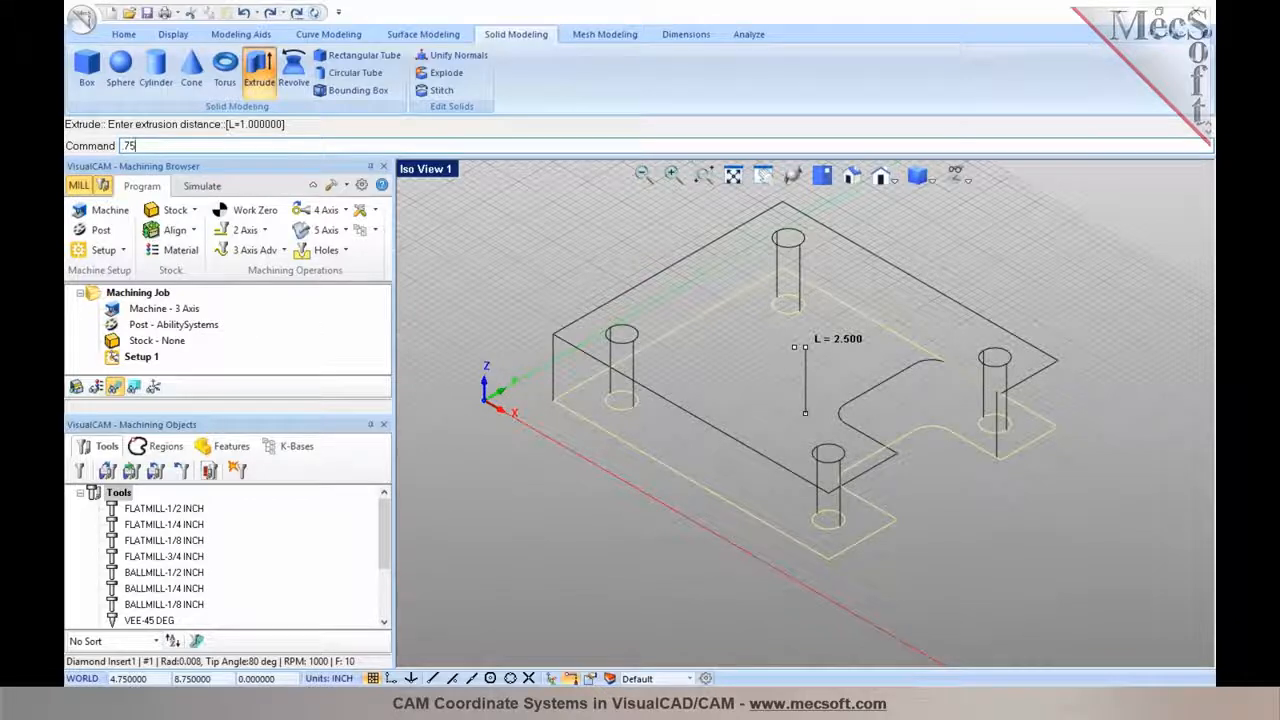
key(Return)
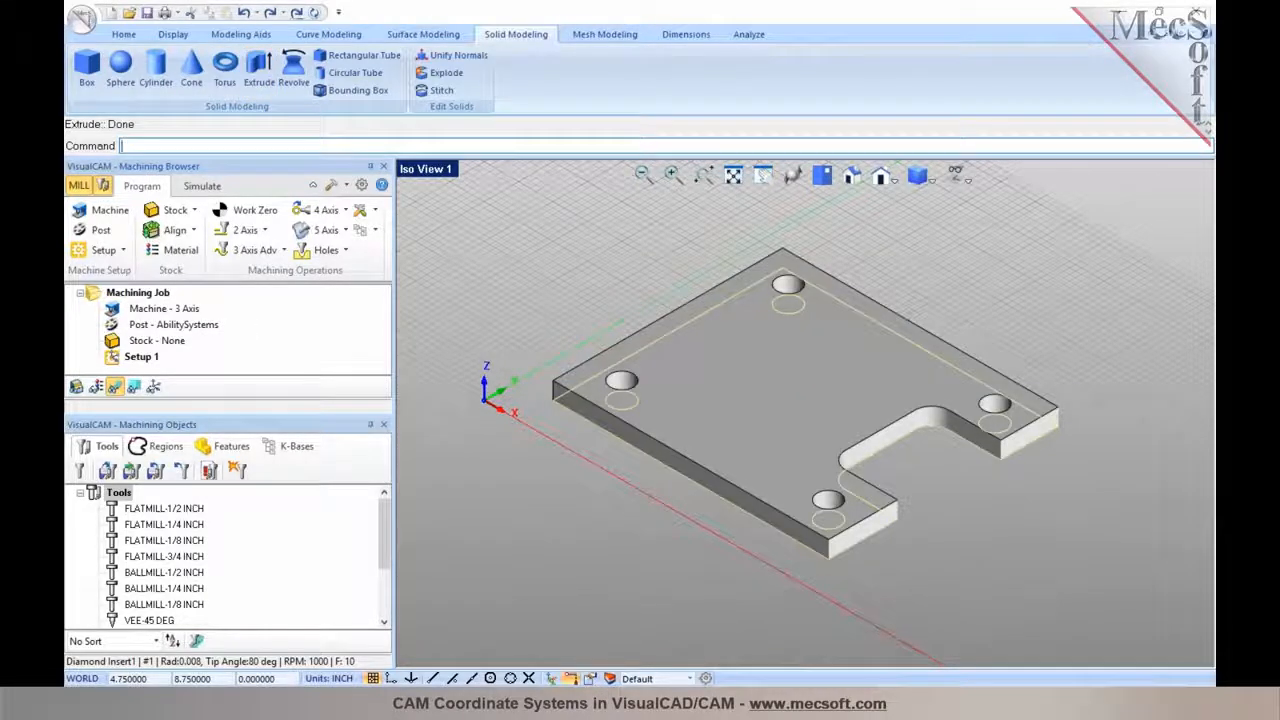
Step: Deselect the plate's outline and circle curves, and return the solid to the standard isometric view after a top-view check
click(864, 249)
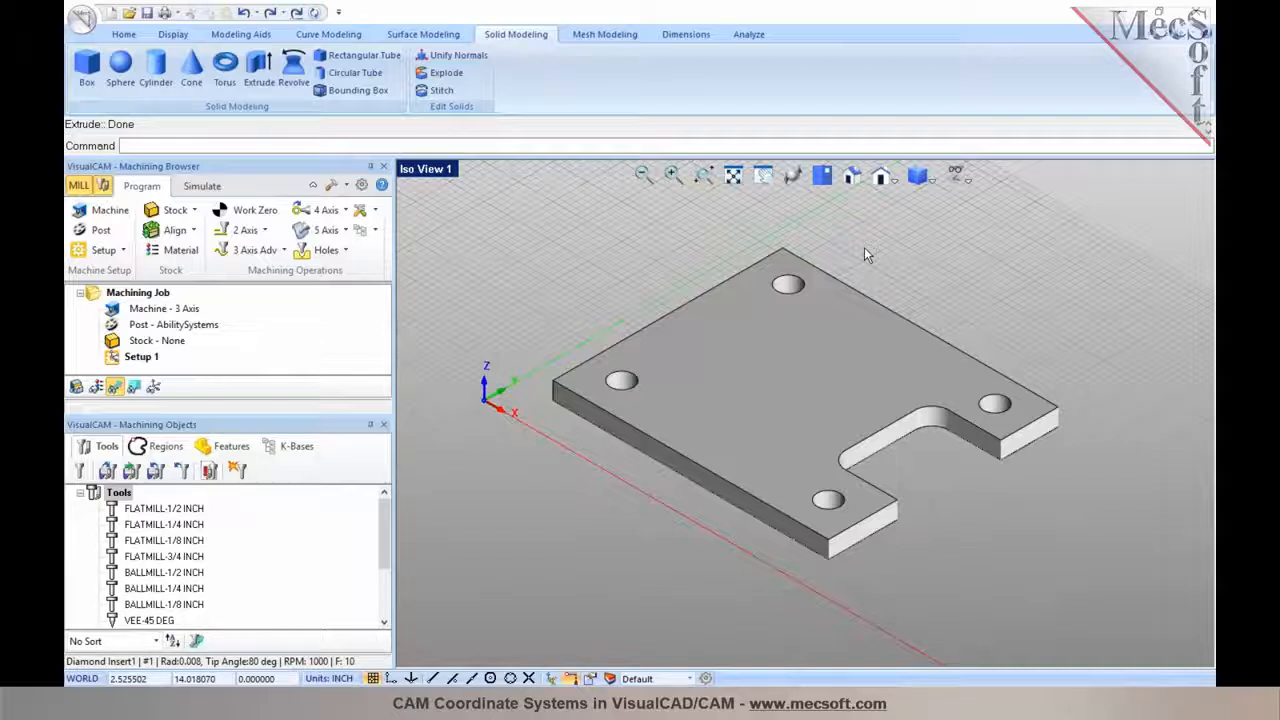
middle_drag(887, 528, 790, 386)
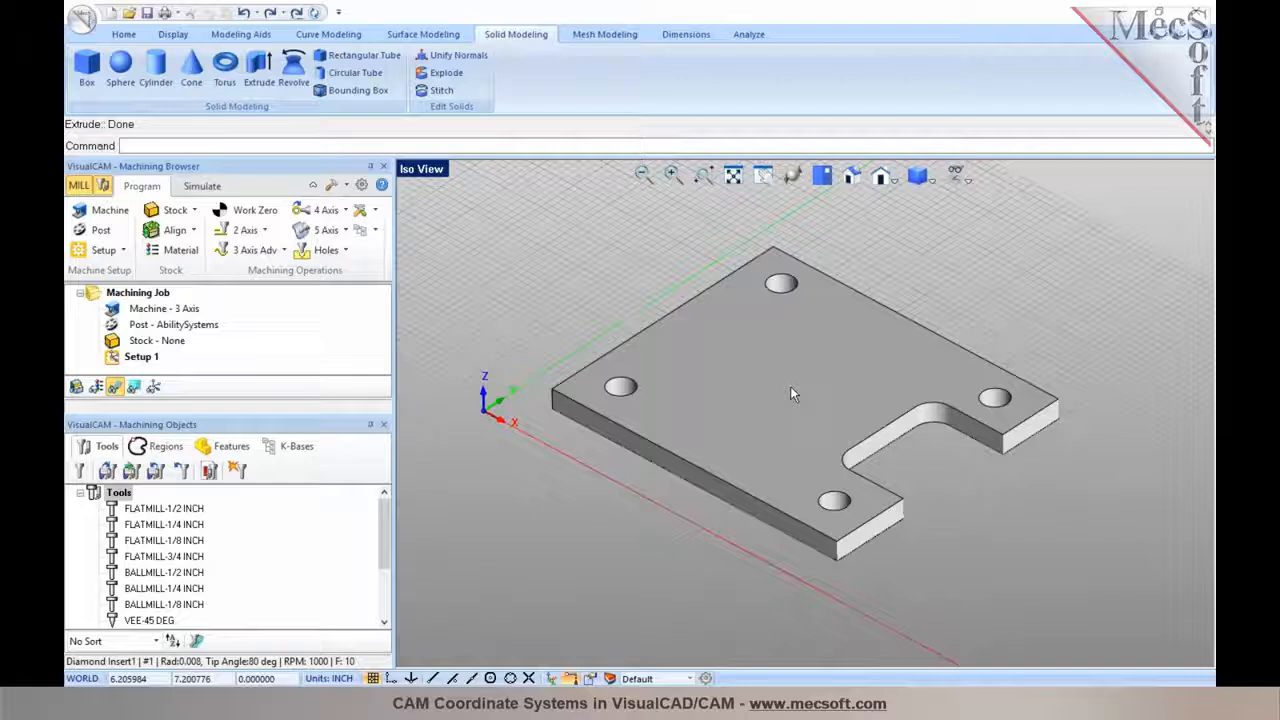
click(822, 176)
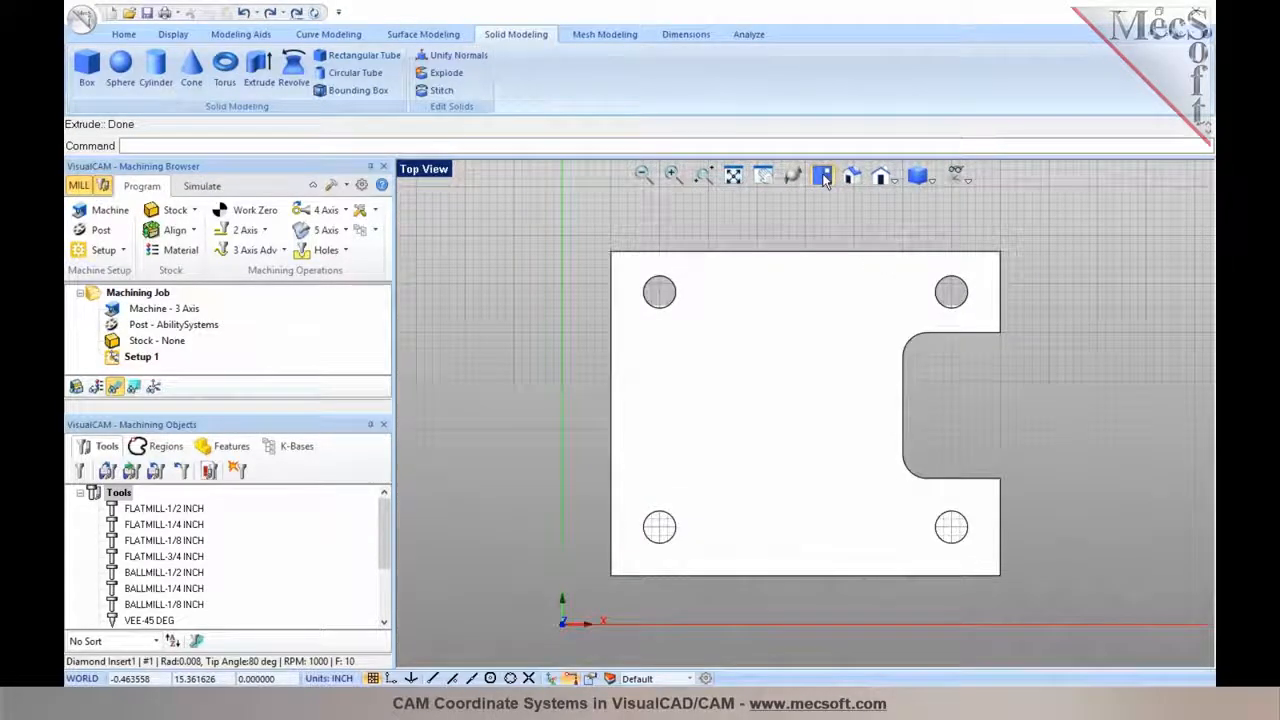
click(853, 178)
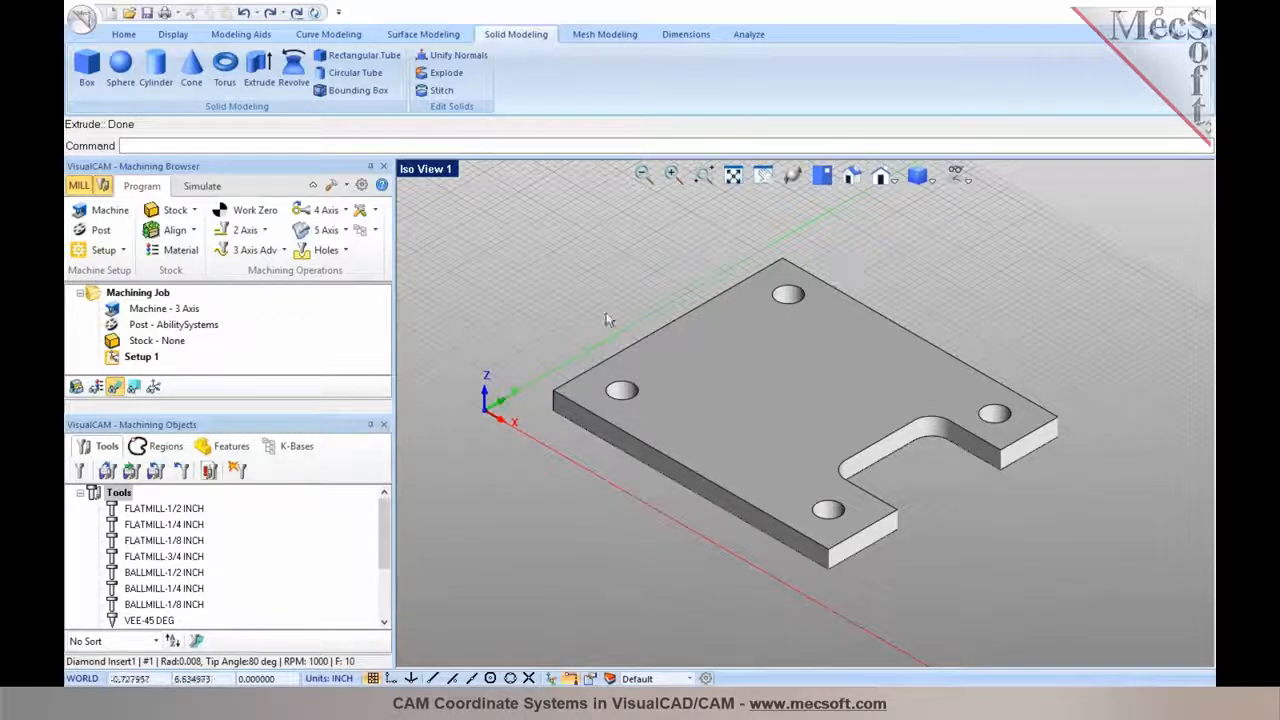
Step: Examine the plate's bounding box, X, Y and Z lengths and center in the part information, and close it
click(741, 40)
click(284, 82)
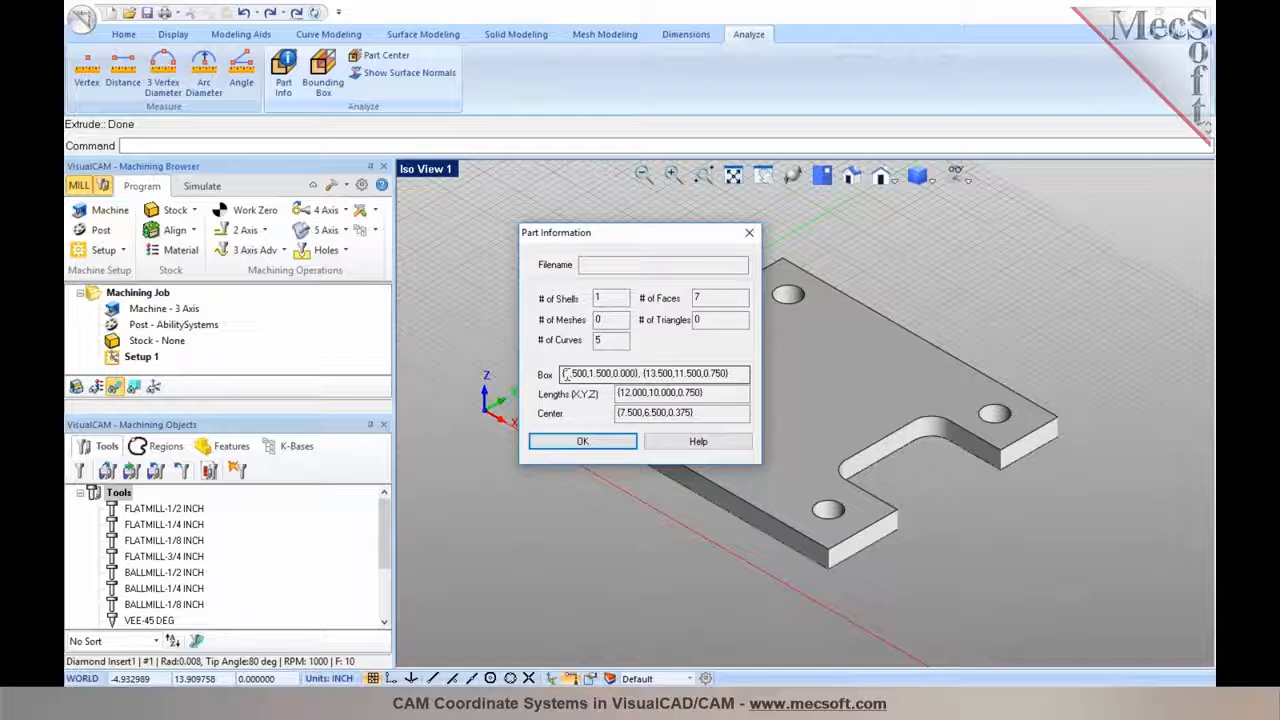
drag(622, 233, 400, 157)
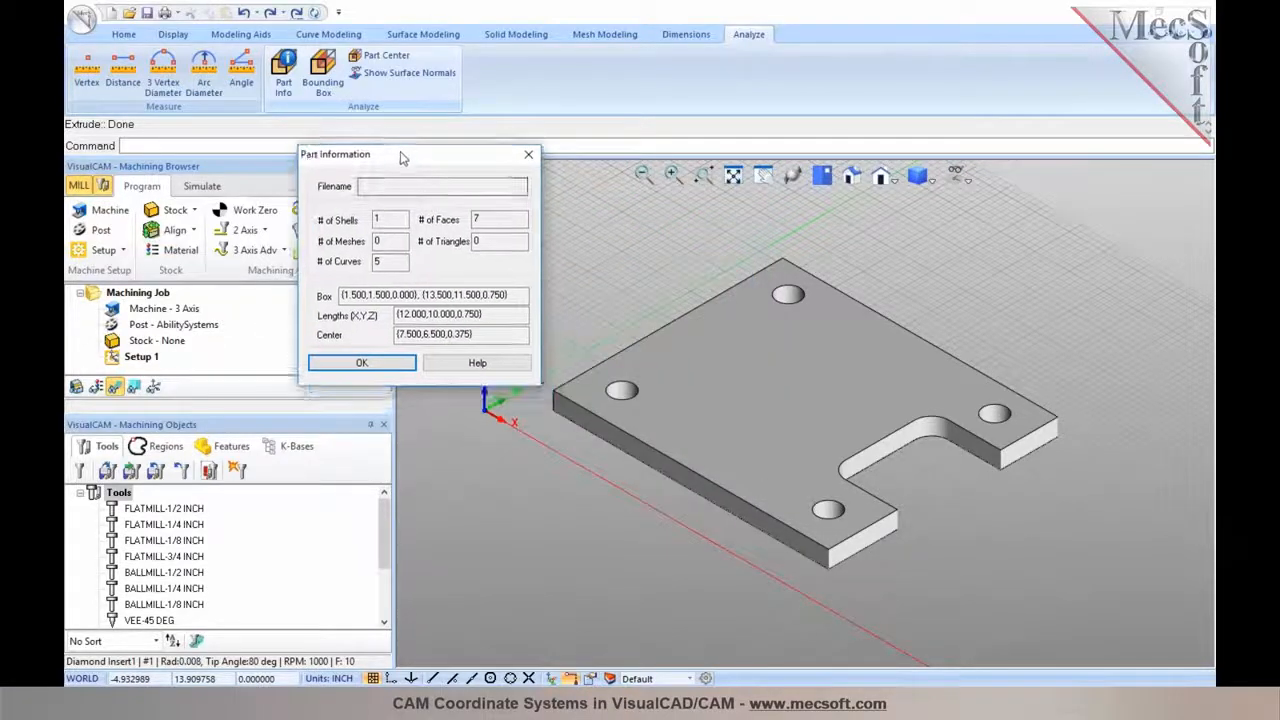
drag(410, 315, 474, 316)
click(410, 315)
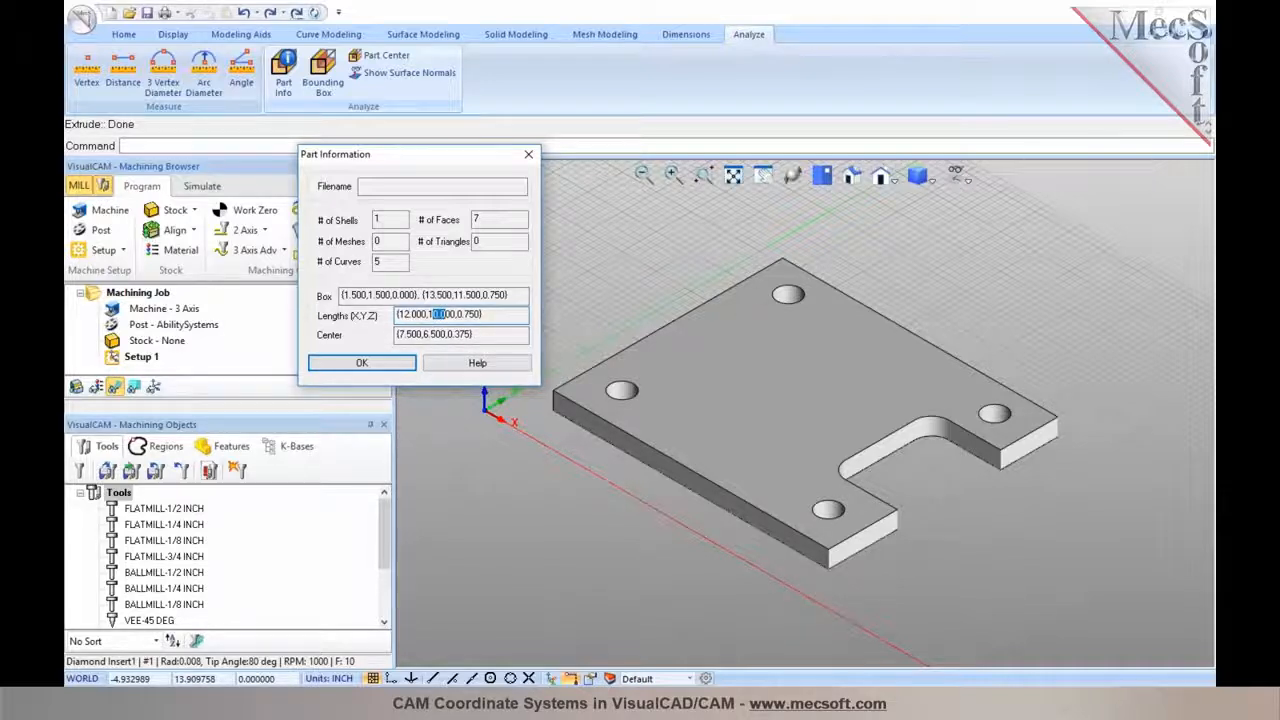
click(468, 314)
click(465, 315)
click(395, 367)
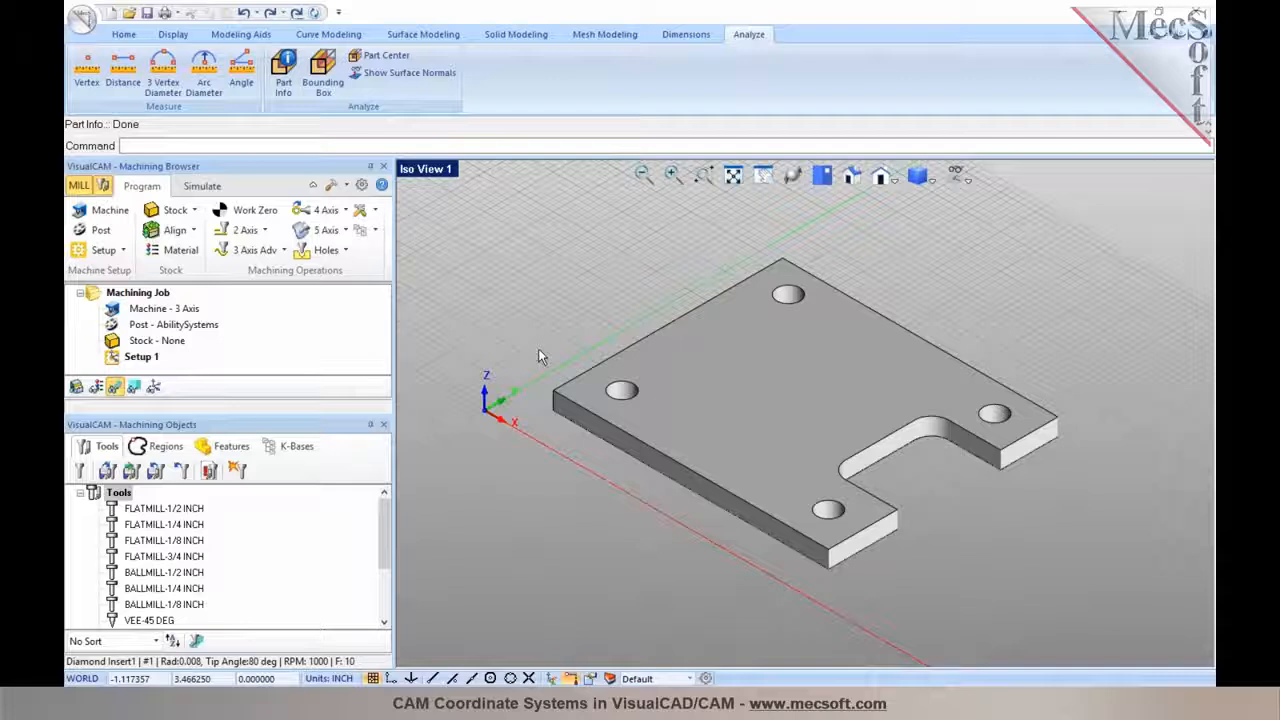
Step: Turn on the display of the machine coordinate system at the plate's origin
mouse_move(823, 395)
middle_down()
mouse_move(811, 369)
mouse_move(833, 382)
middle_up()
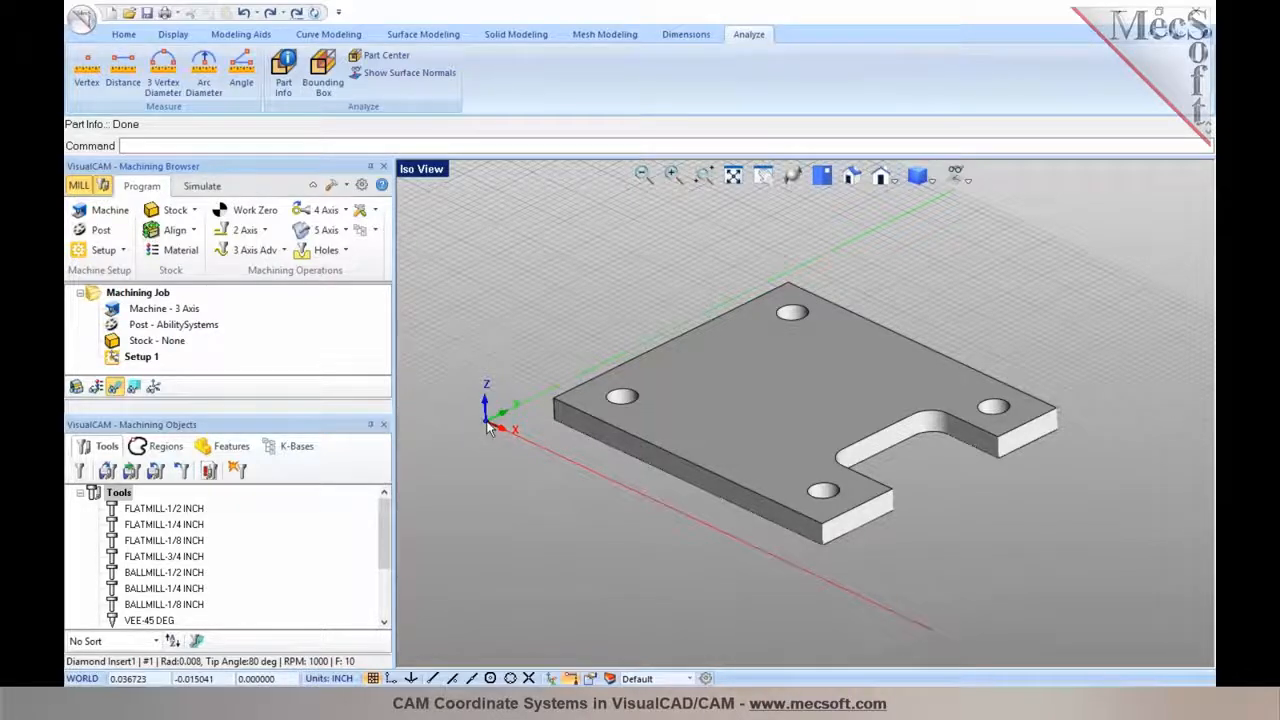
scroll(490, 430, up, 3)
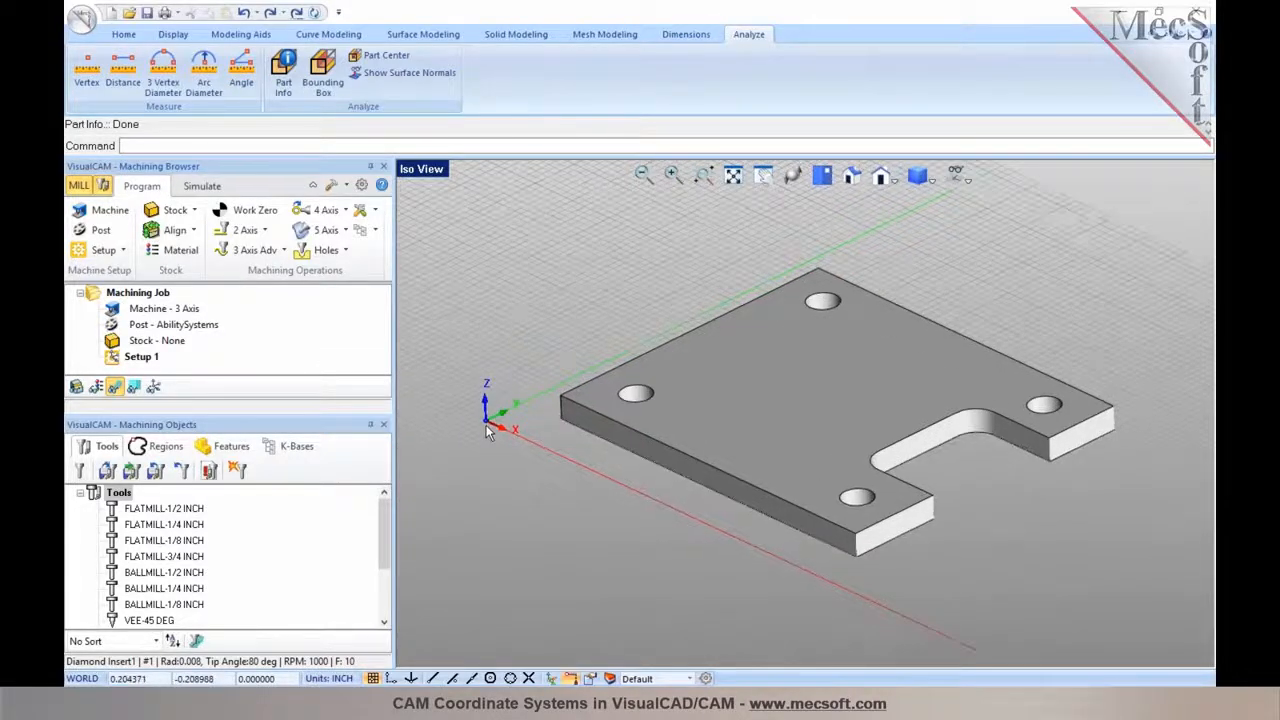
click(154, 388)
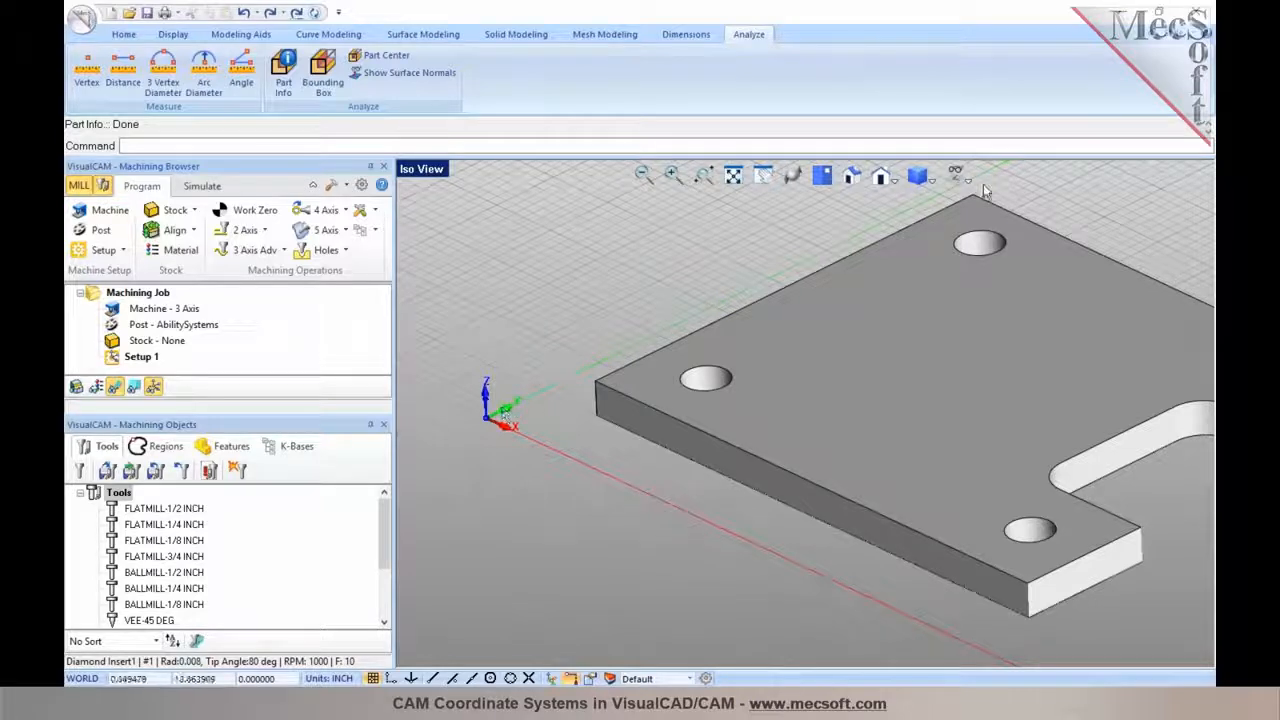
Step: Compare the overlapping coordinate systems by temporarily hiding the world coordinate system and toggling the machine coordinate system, with both restored to view
click(958, 177)
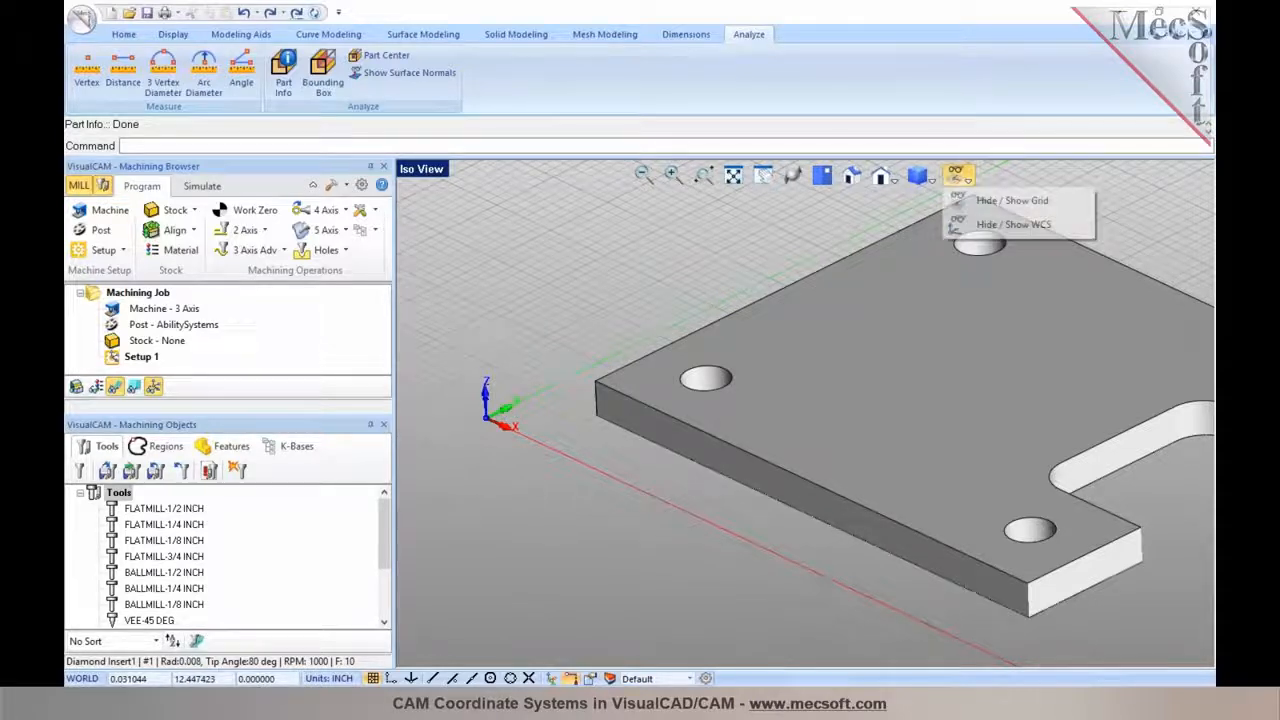
click(997, 228)
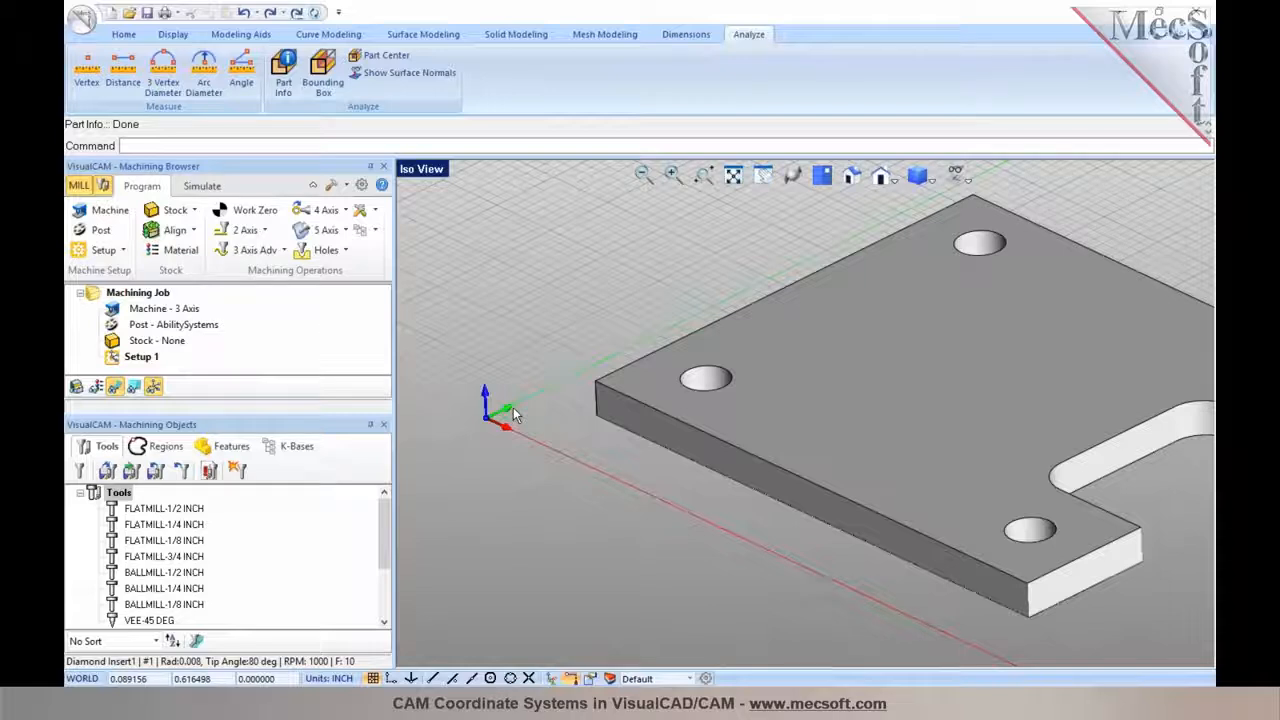
click(153, 387)
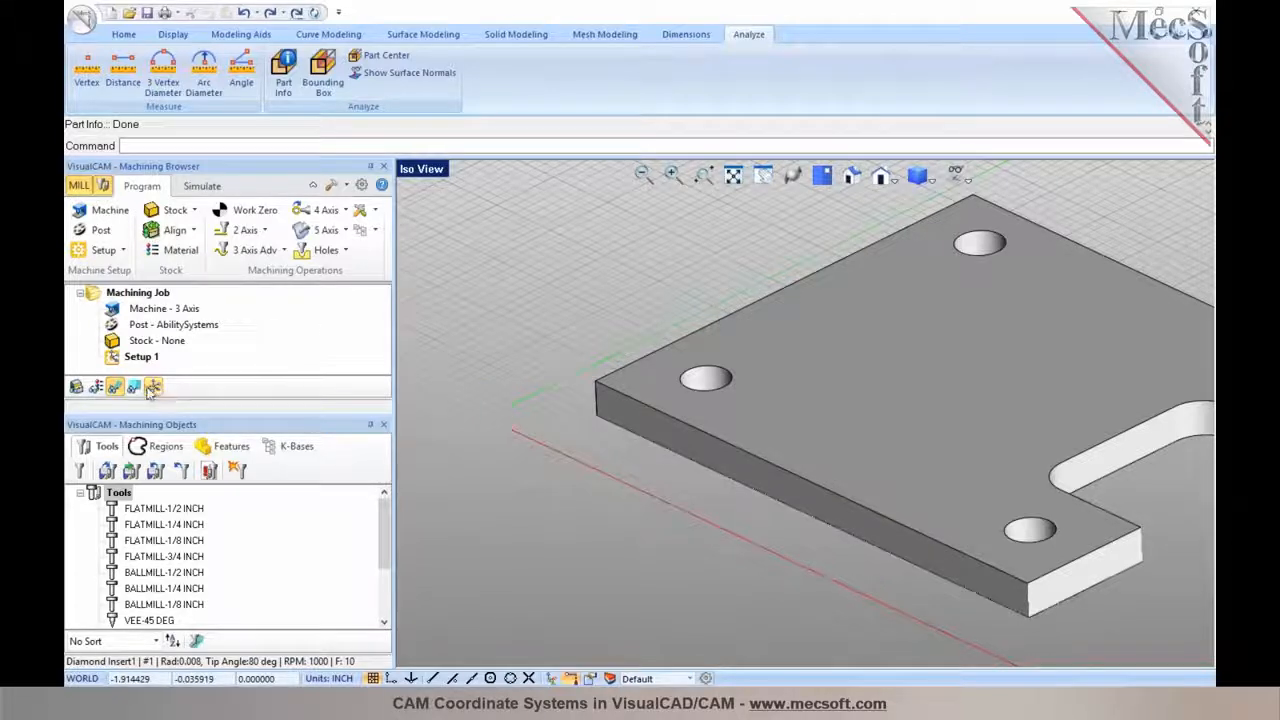
click(153, 387)
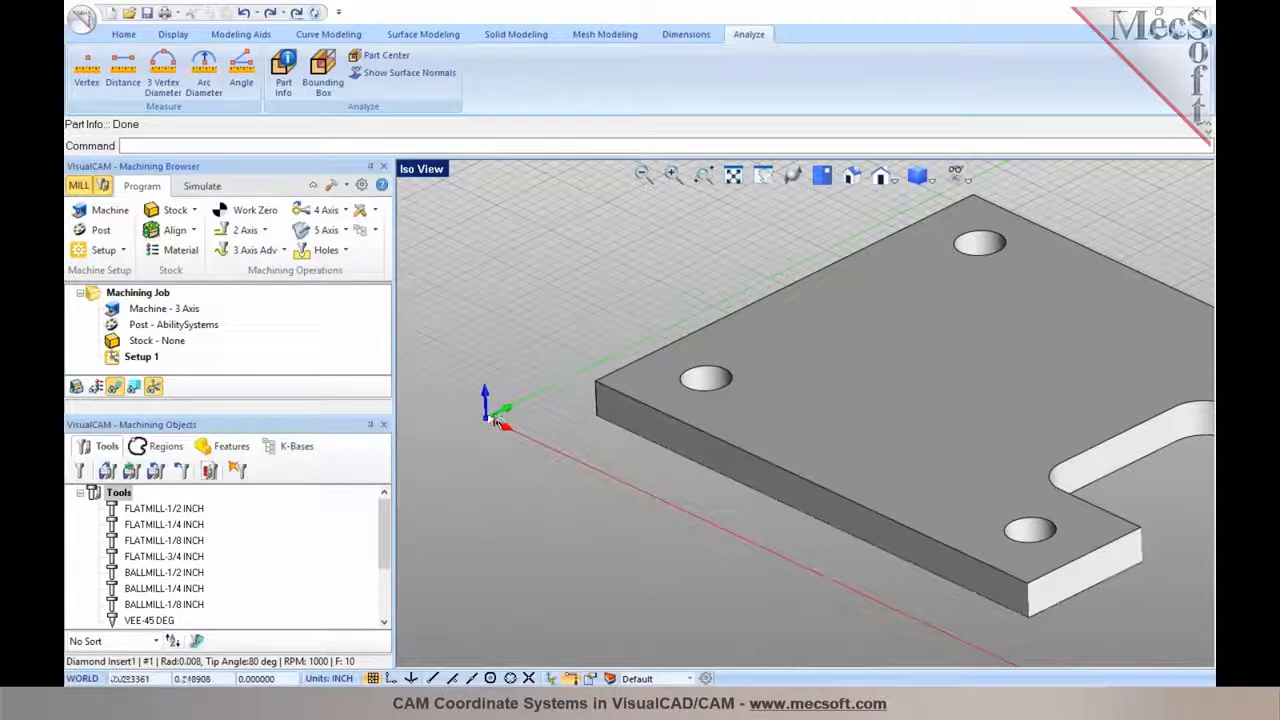
click(960, 177)
click(1010, 218)
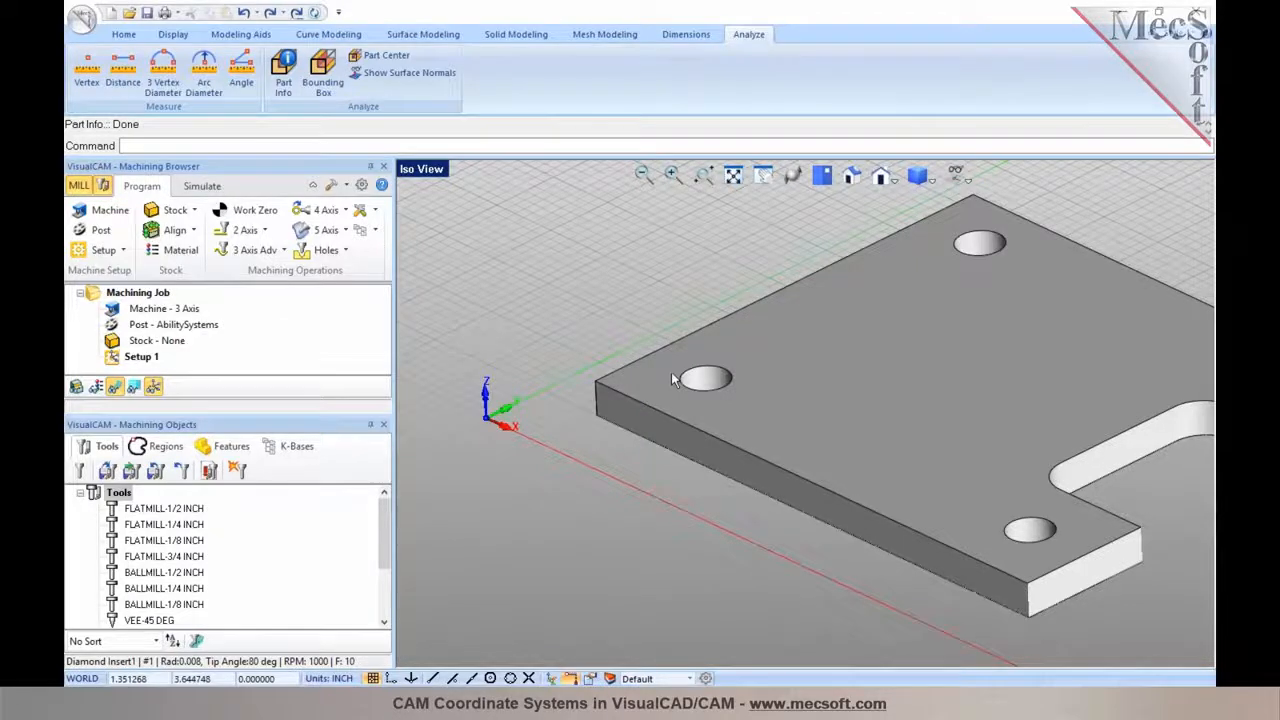
scroll(617, 418, down, 2)
mouse_move(617, 418)
middle_down()
mouse_move(633, 422)
mouse_move(621, 416)
middle_up()
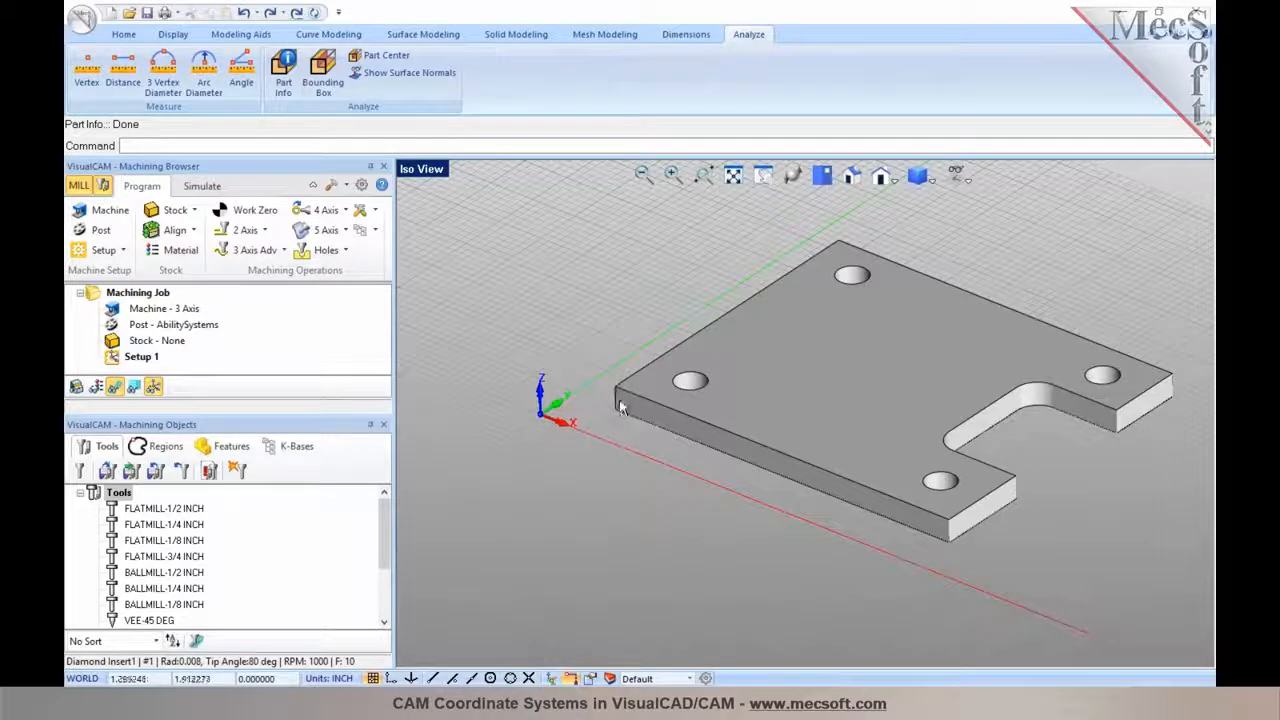
mouse_move(804, 441)
middle_down()
mouse_move(815, 437)
mouse_move(796, 432)
middle_up()
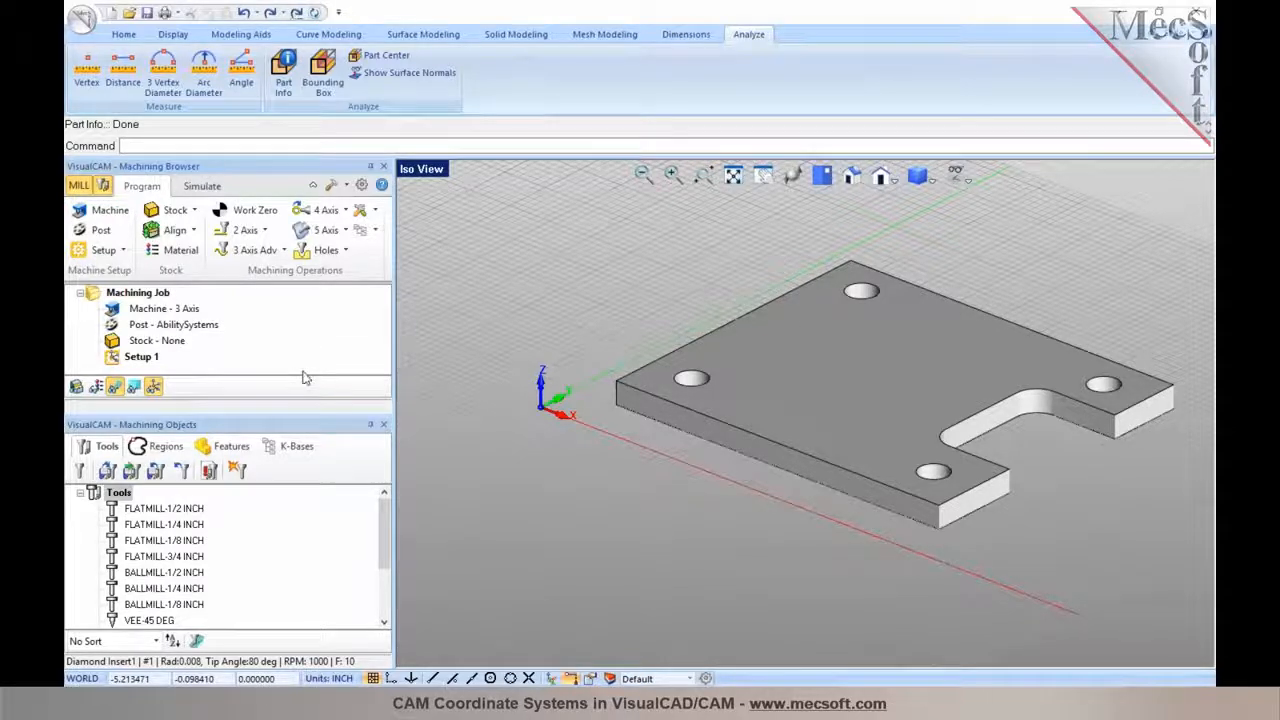
click(822, 180)
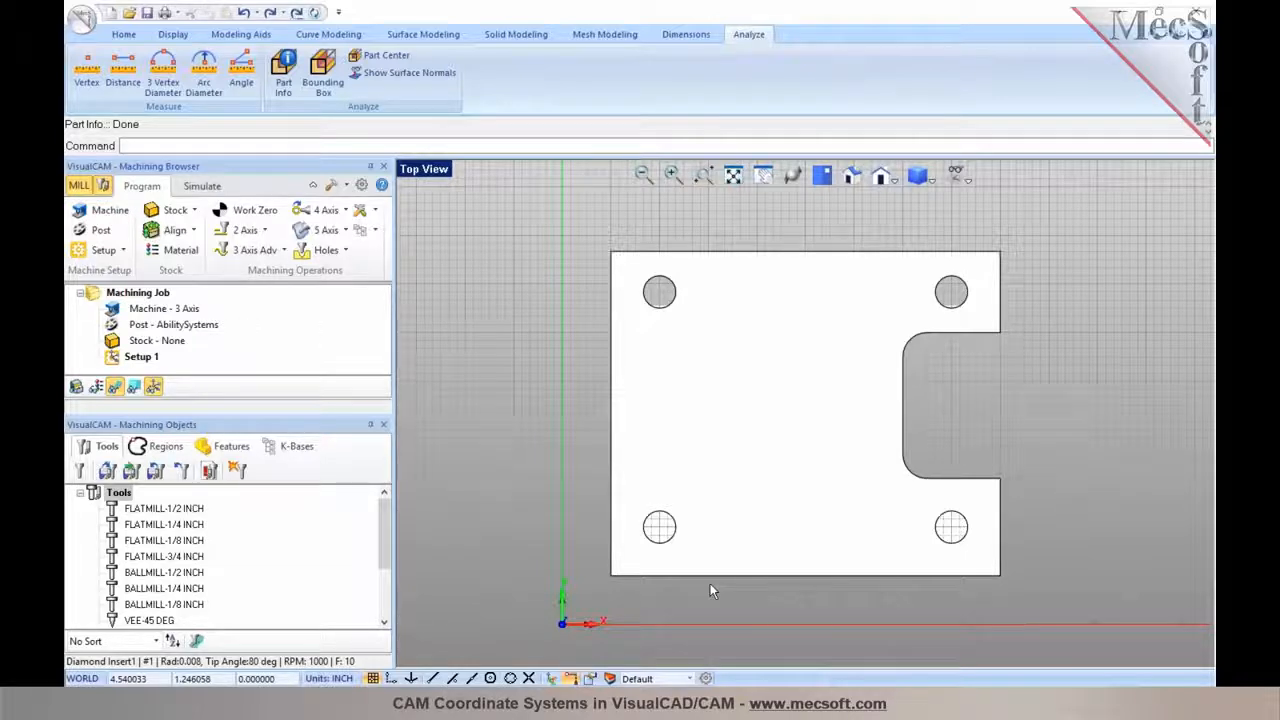
middle_drag(717, 556, 693, 498)
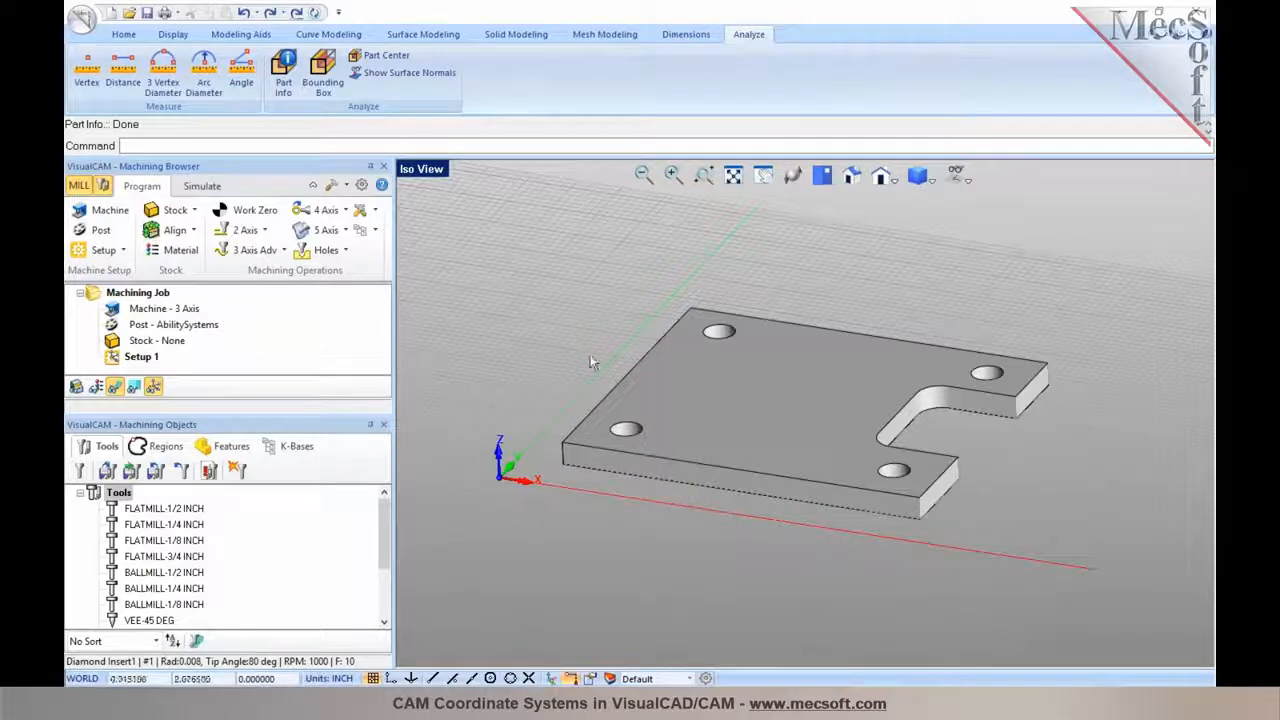
Step: Create a box stock around the plate with a length of 12.5 inches and a width of 10.5 inches
click(184, 214)
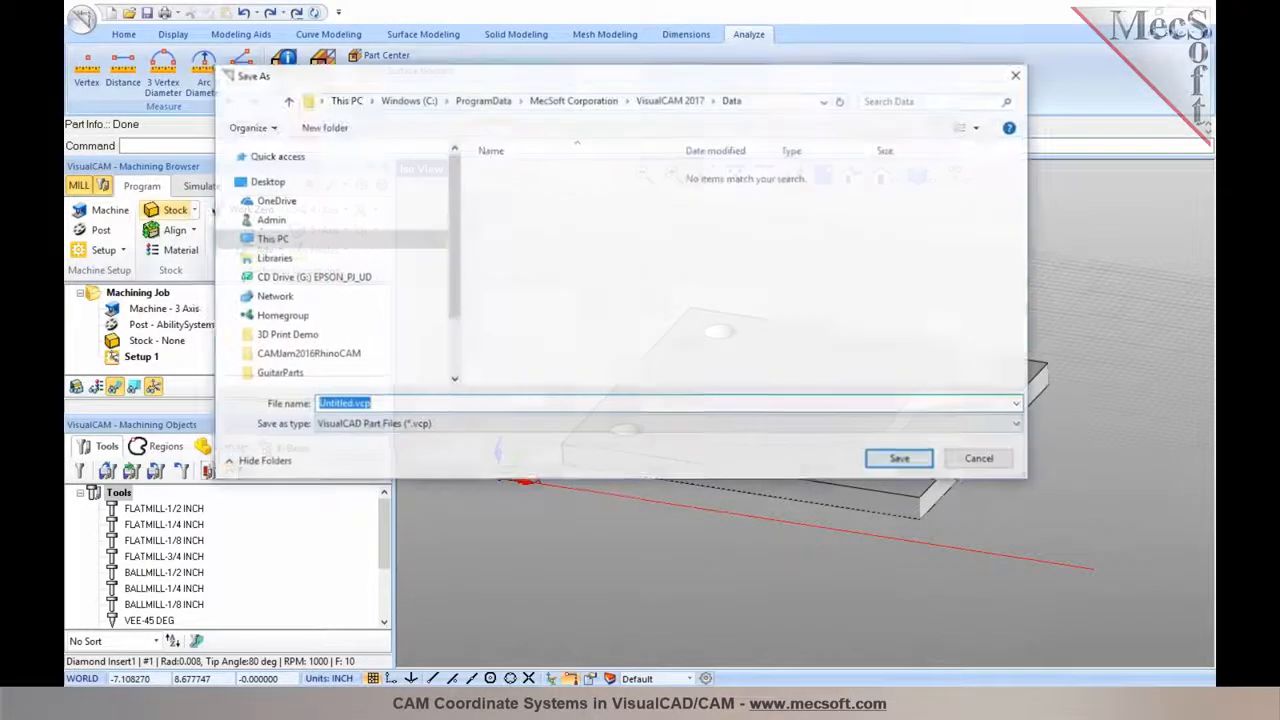
click(980, 460)
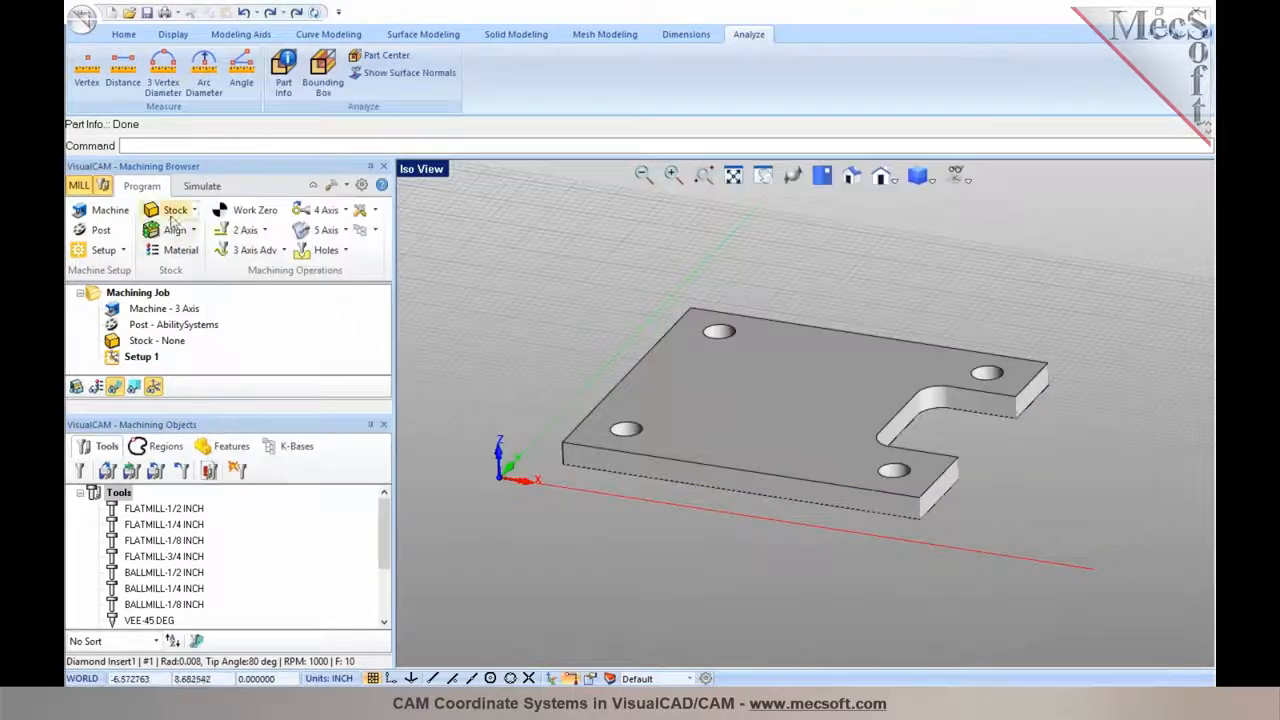
click(176, 211)
click(177, 235)
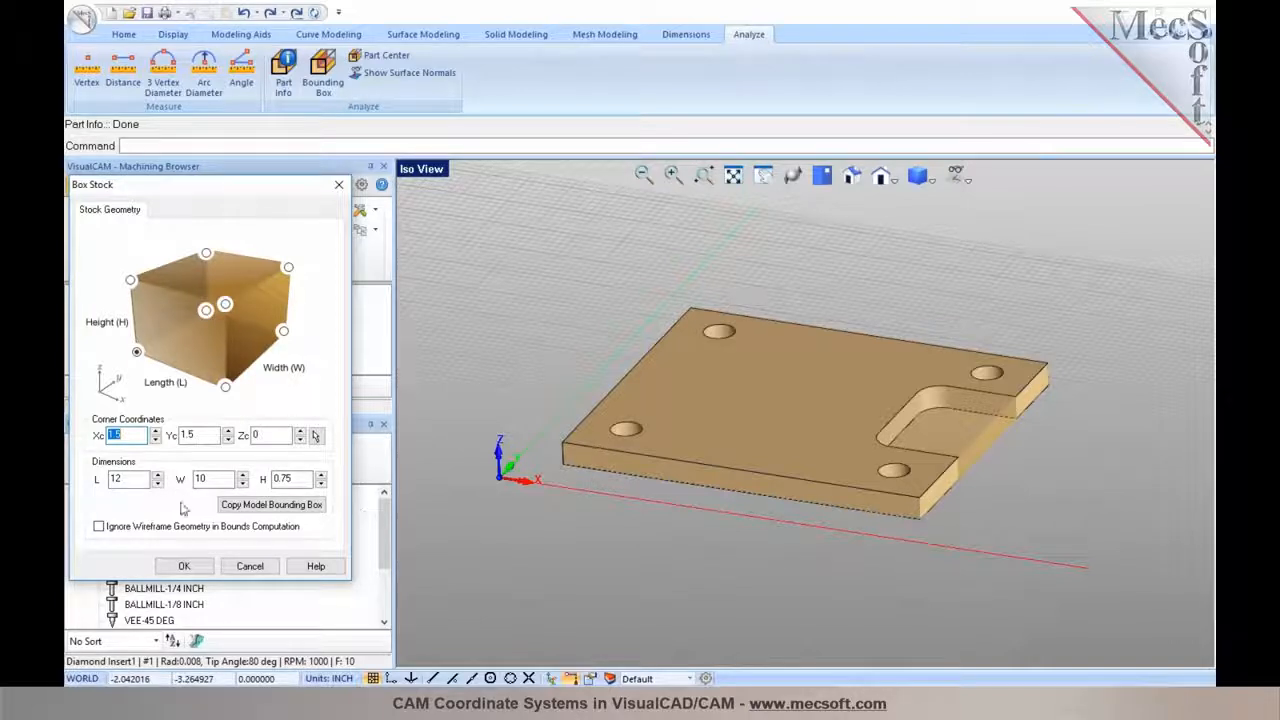
click(125, 480)
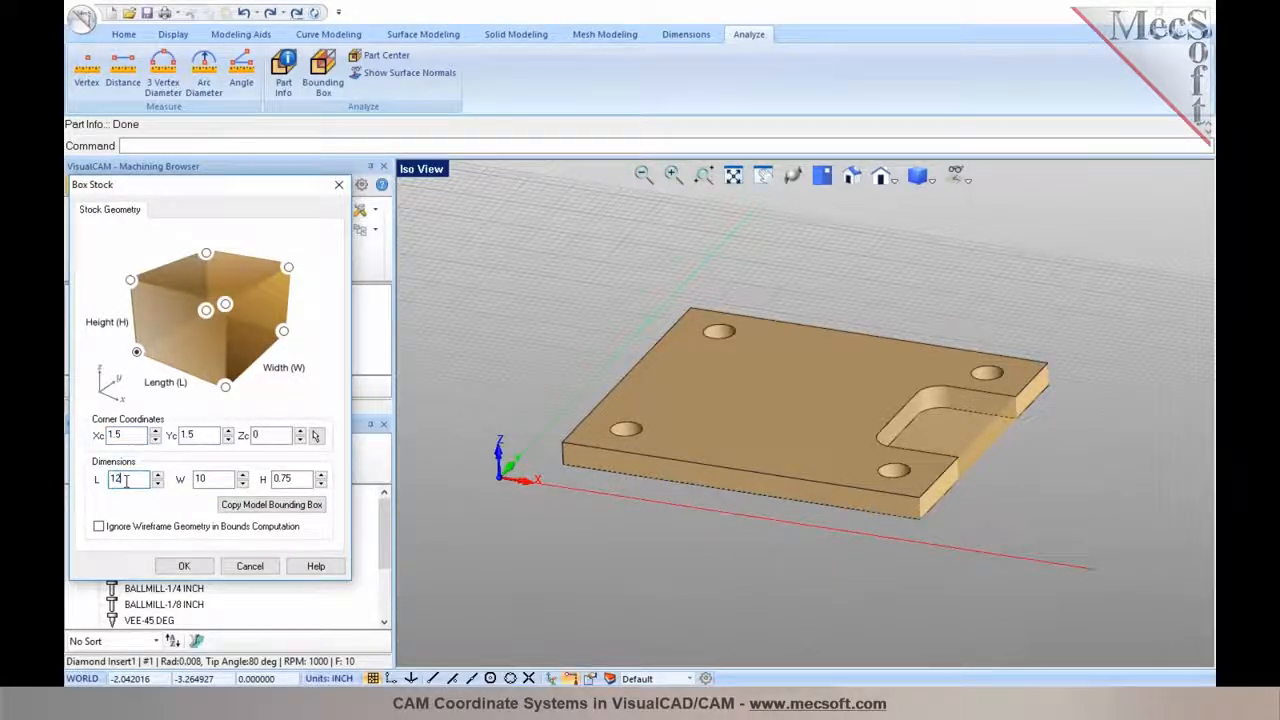
text(.5)
click(205, 479)
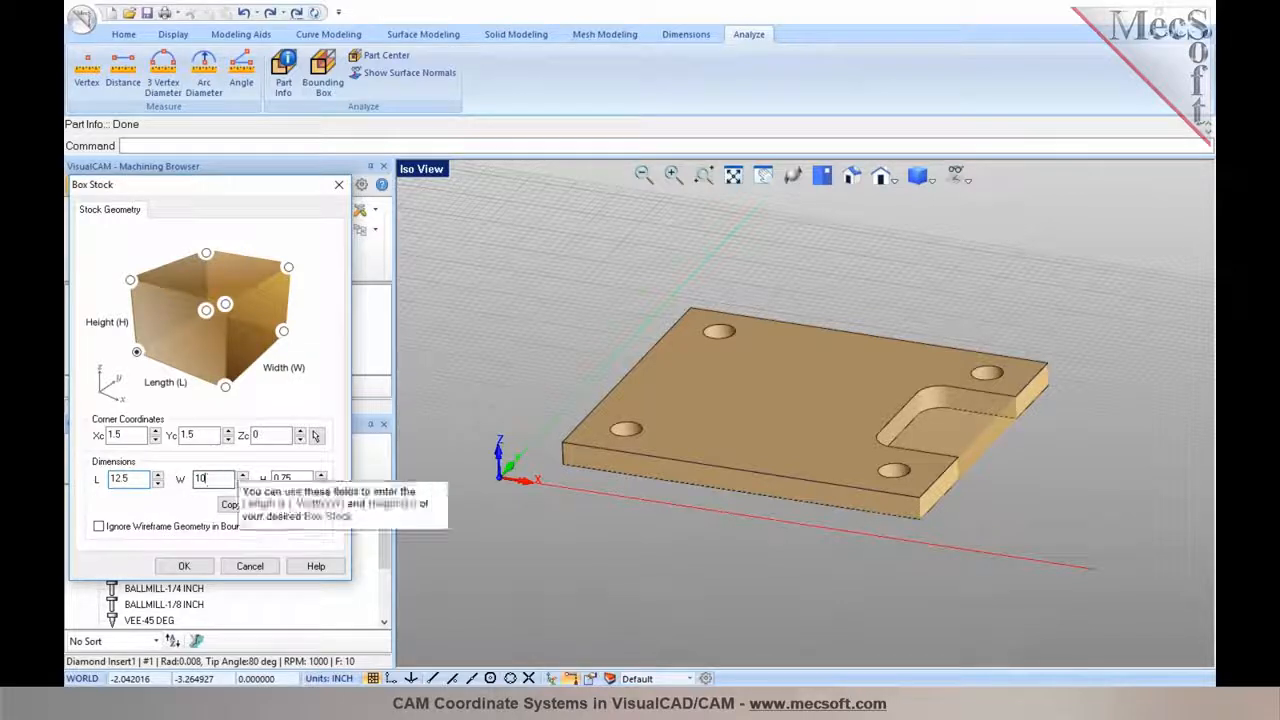
text(.5)
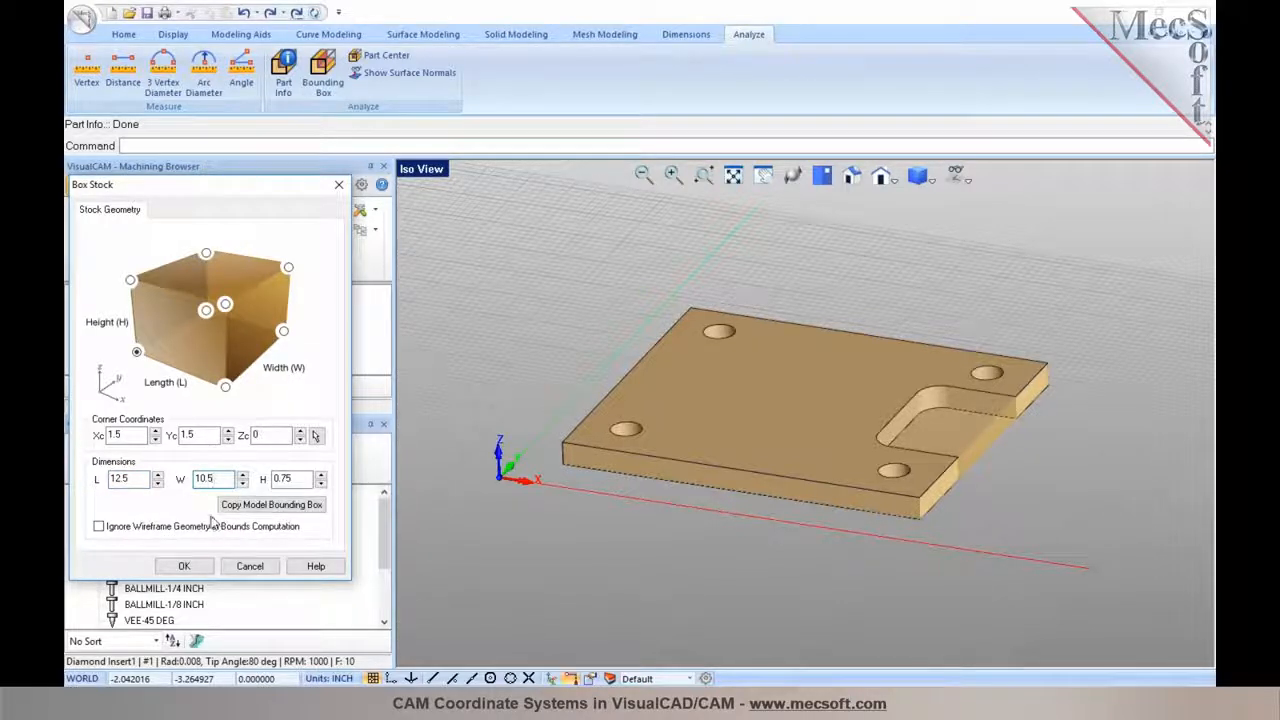
click(180, 566)
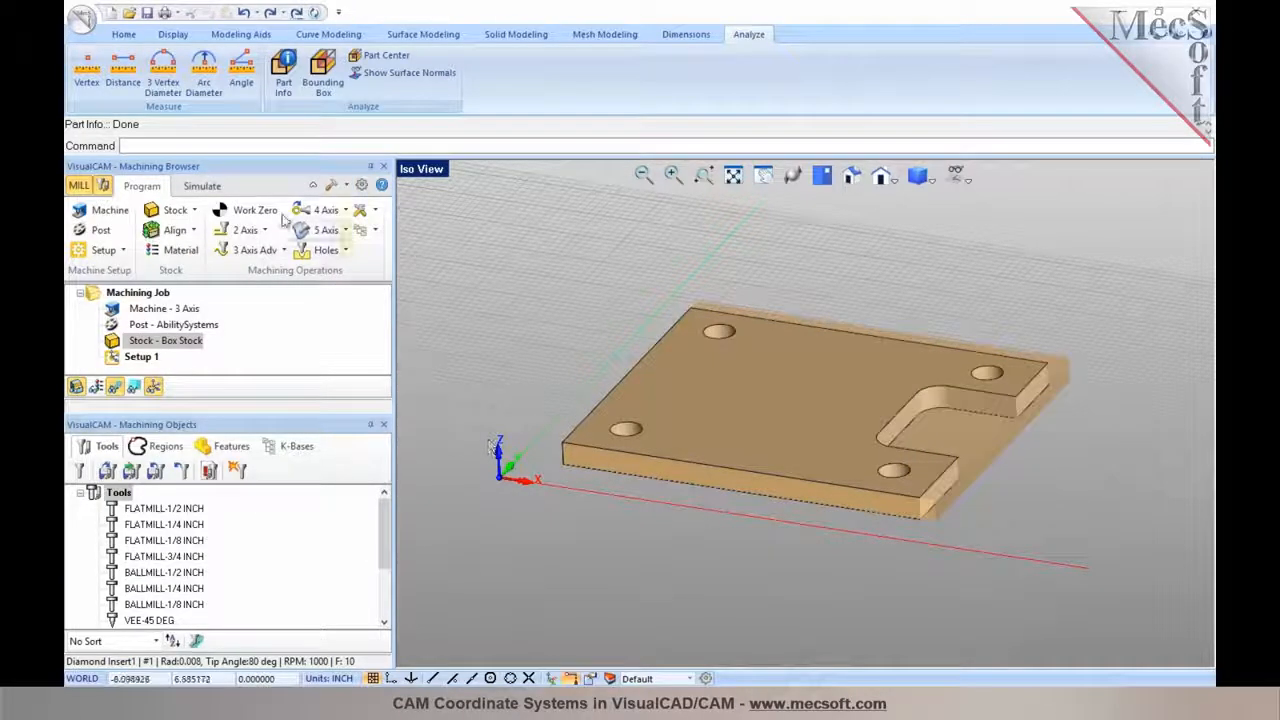
Step: Align the box stock about the part with Top for Z alignment and Center for XY alignment
click(172, 230)
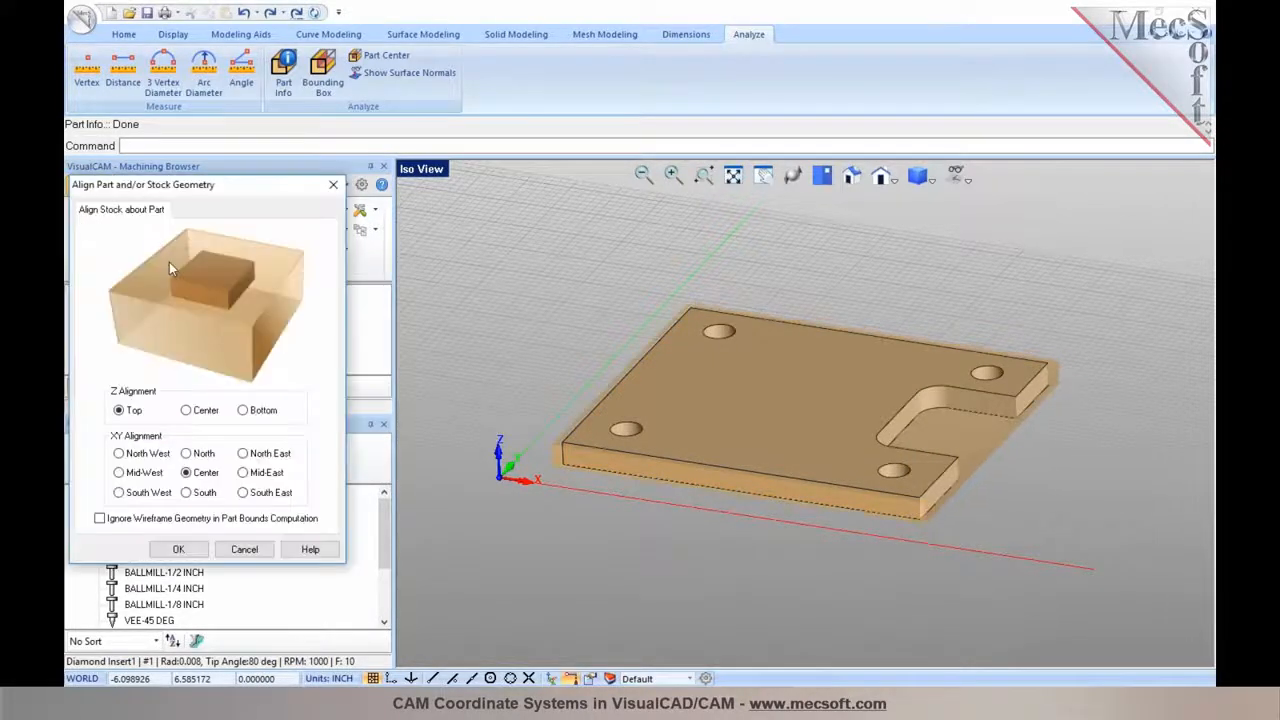
click(195, 550)
middle_drag(692, 410, 1006, 287)
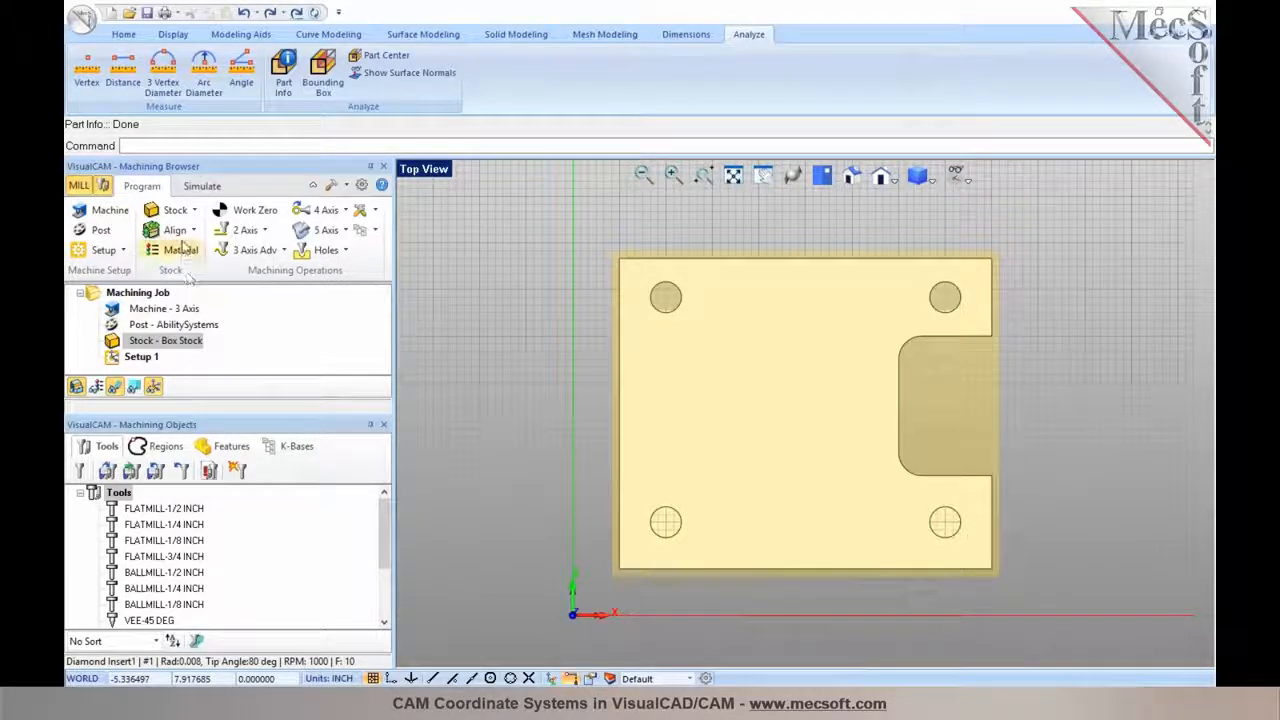
Step: Start locating the world coordinate system relative to the stock box, using Highest Z as the zero face
click(188, 235)
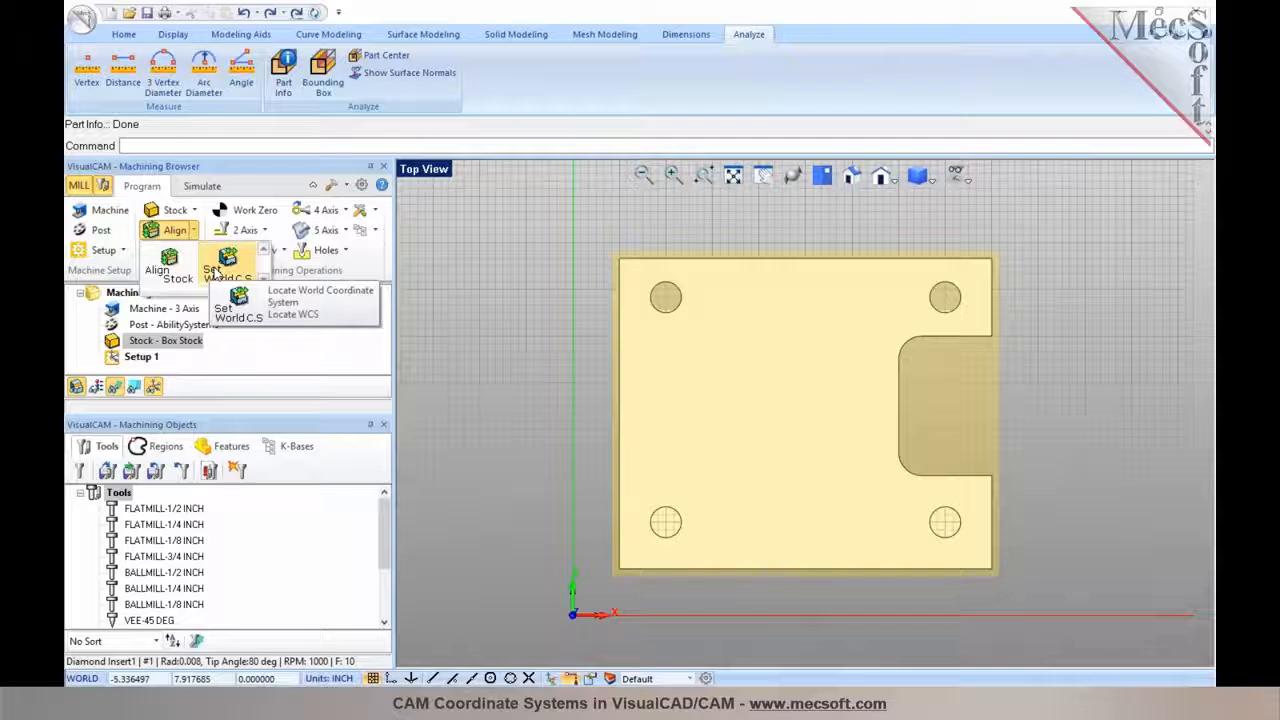
click(213, 272)
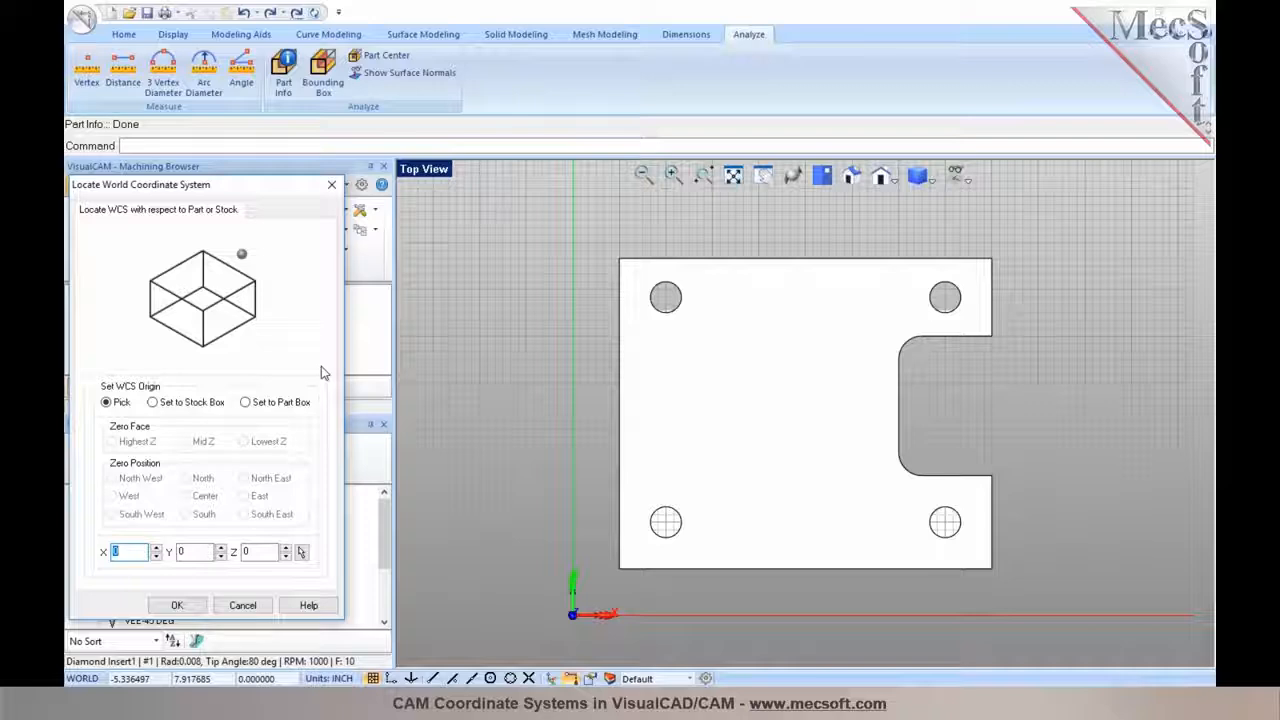
drag(253, 193, 426, 206)
click(849, 178)
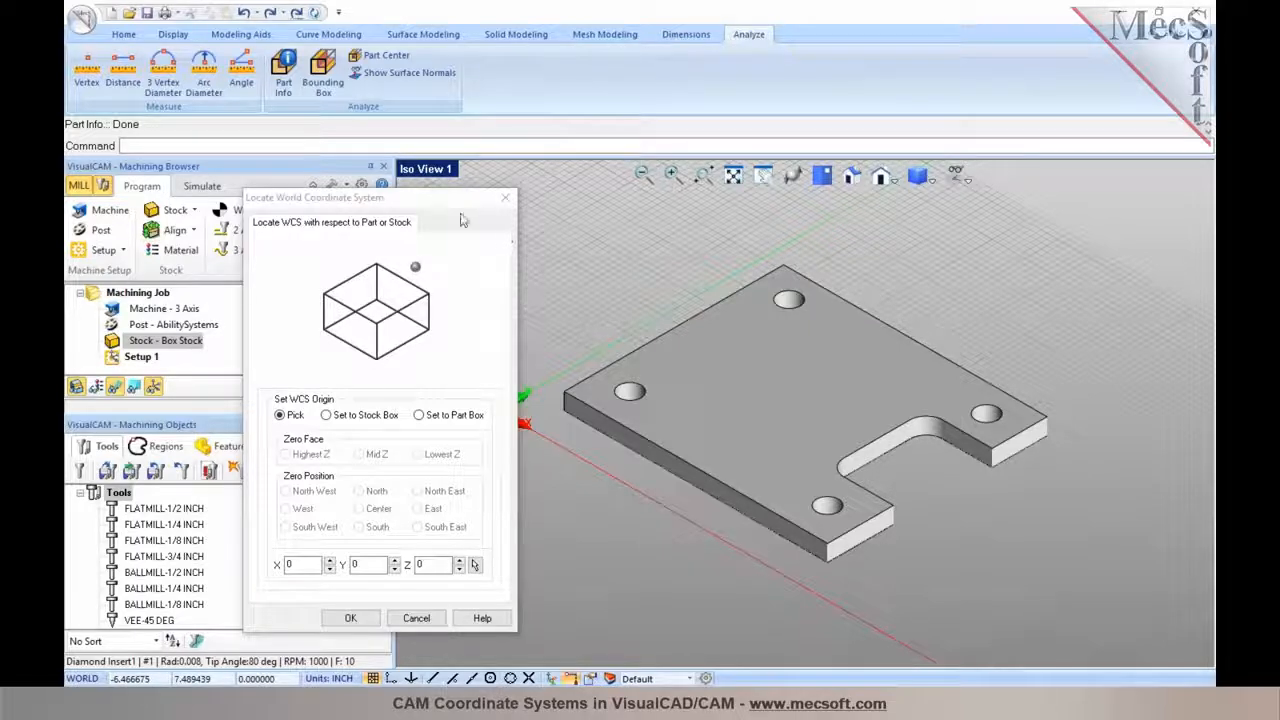
drag(448, 200, 324, 133)
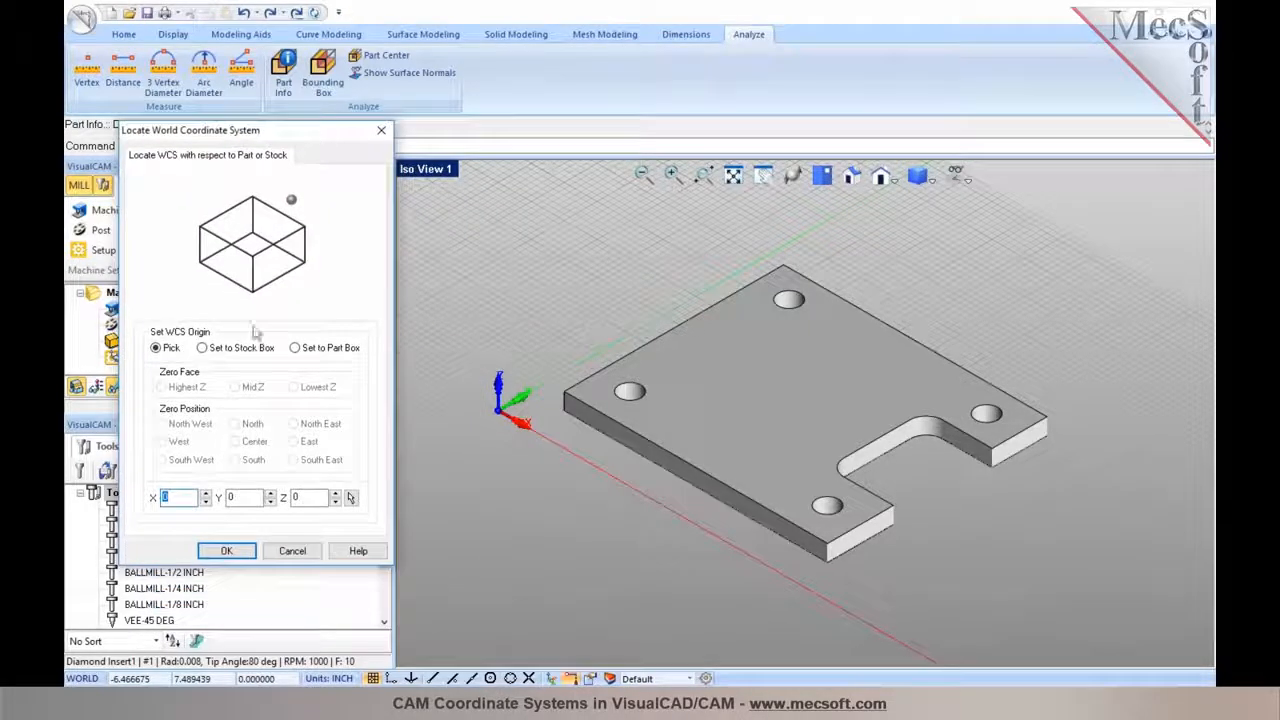
click(230, 349)
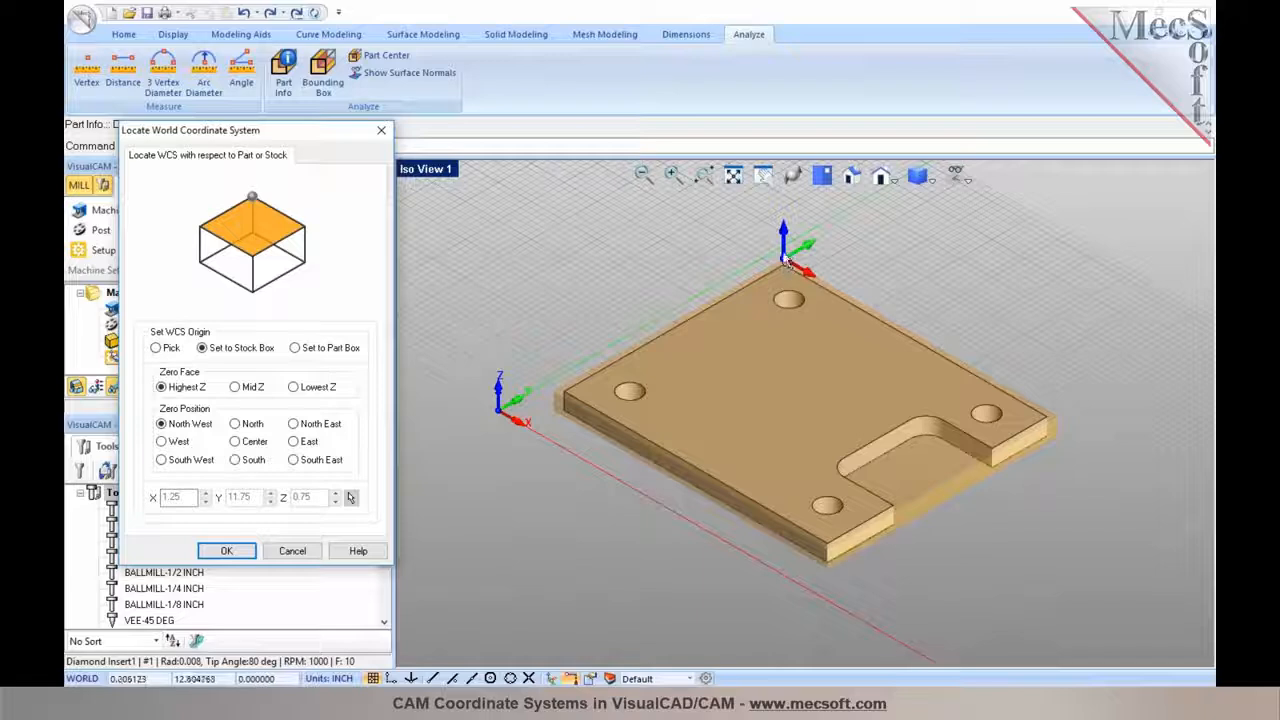
click(252, 388)
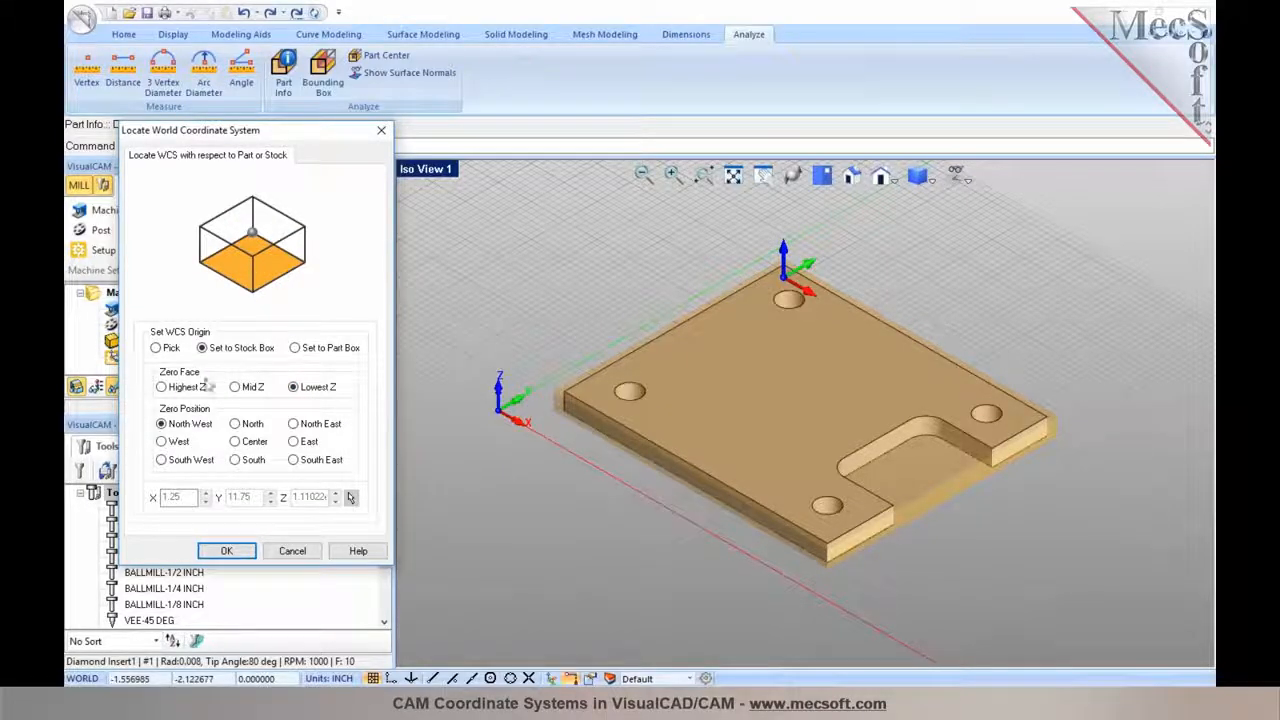
click(170, 388)
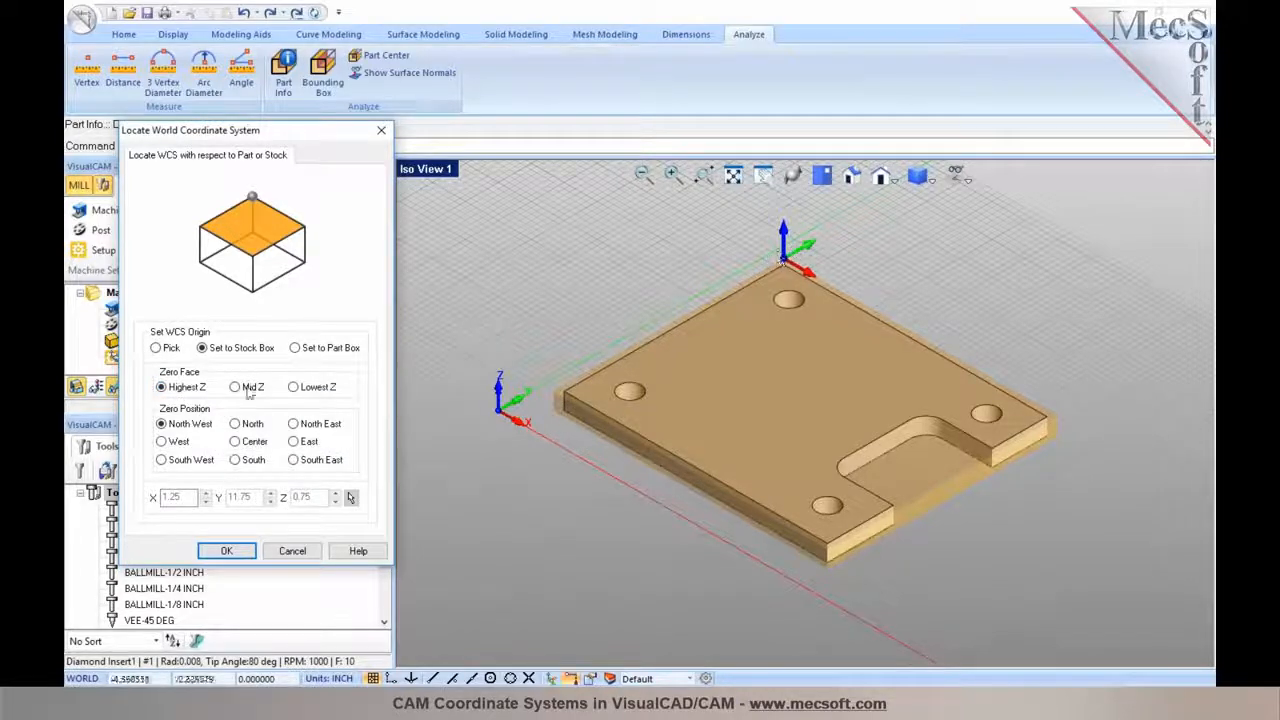
Step: Set the zero position to South West and apply the new world coordinate system origin at that stock corner
click(191, 470)
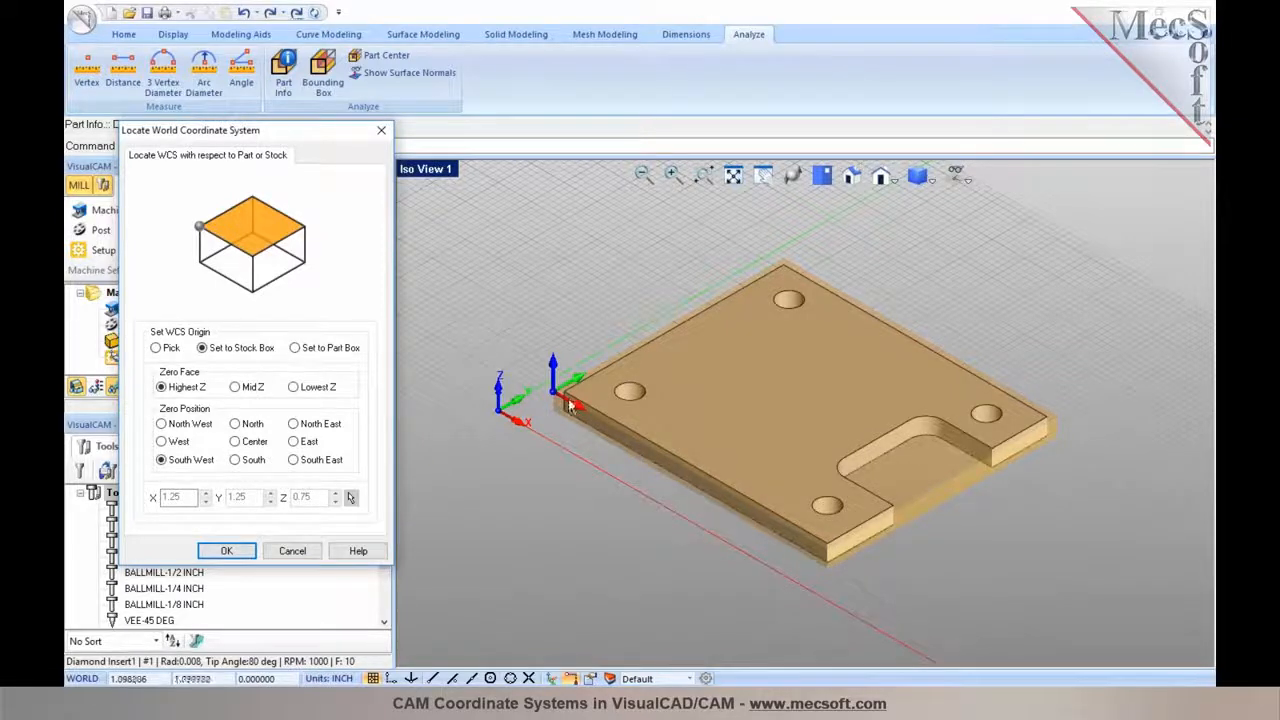
scroll(555, 397, up, 1)
scroll(555, 397, up, 2)
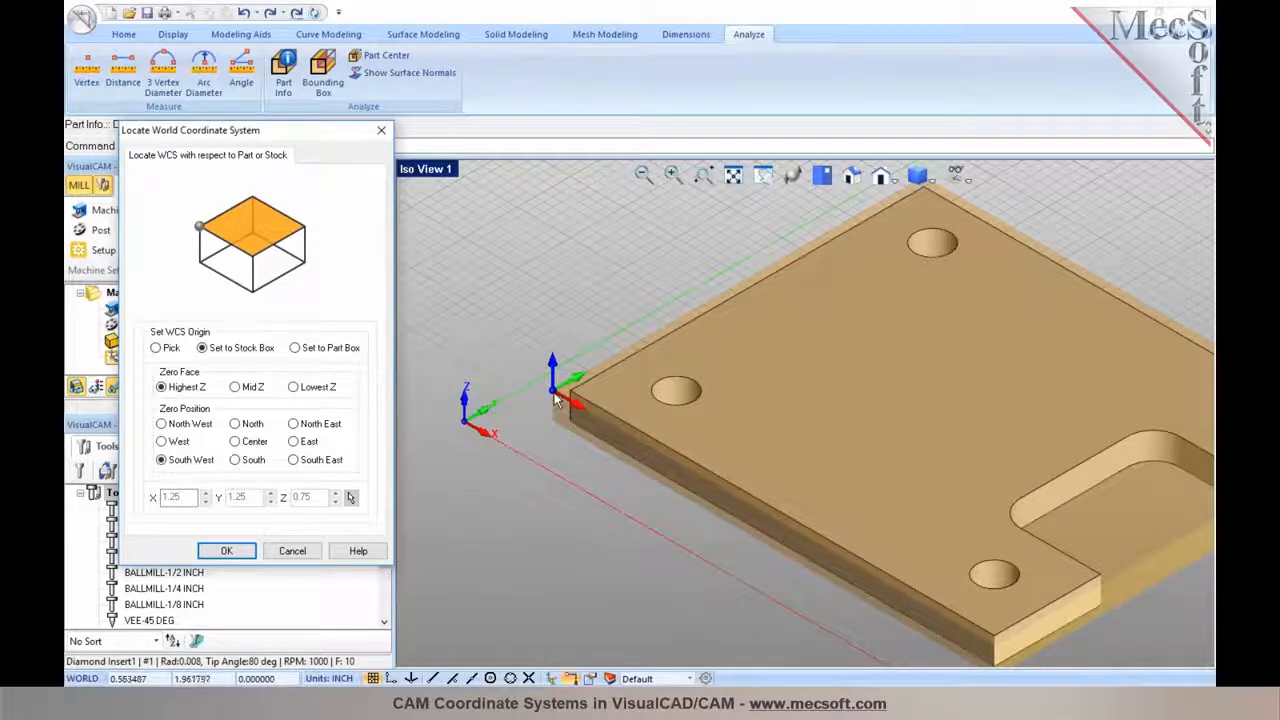
middle_drag(697, 447, 687, 429)
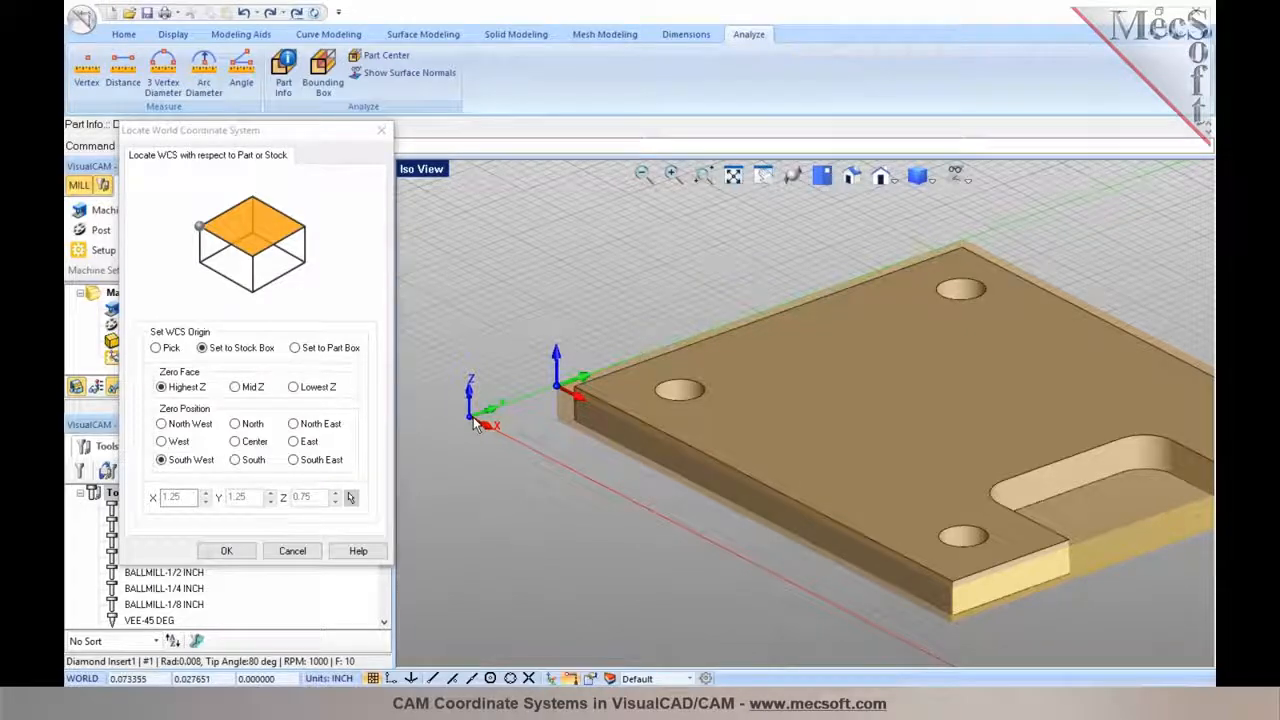
click(229, 551)
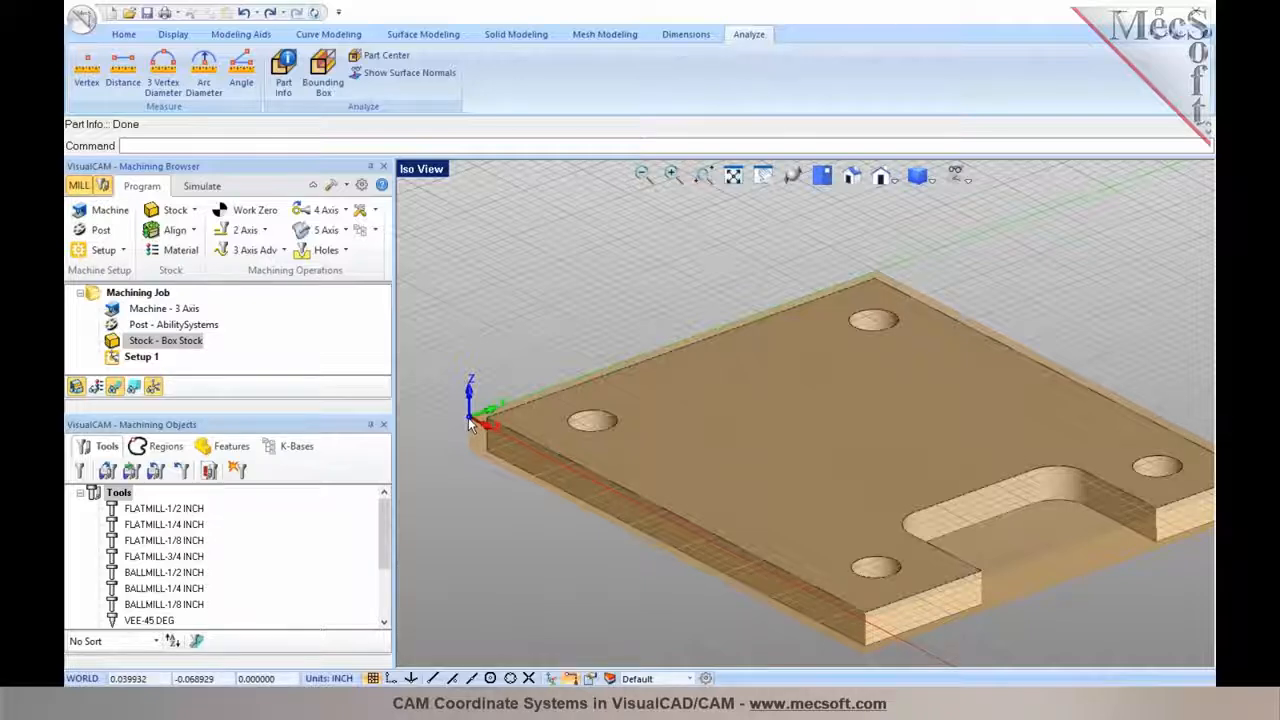
Step: Examine the plate and its box stock around the relocated world coordinate system origin
click(202, 186)
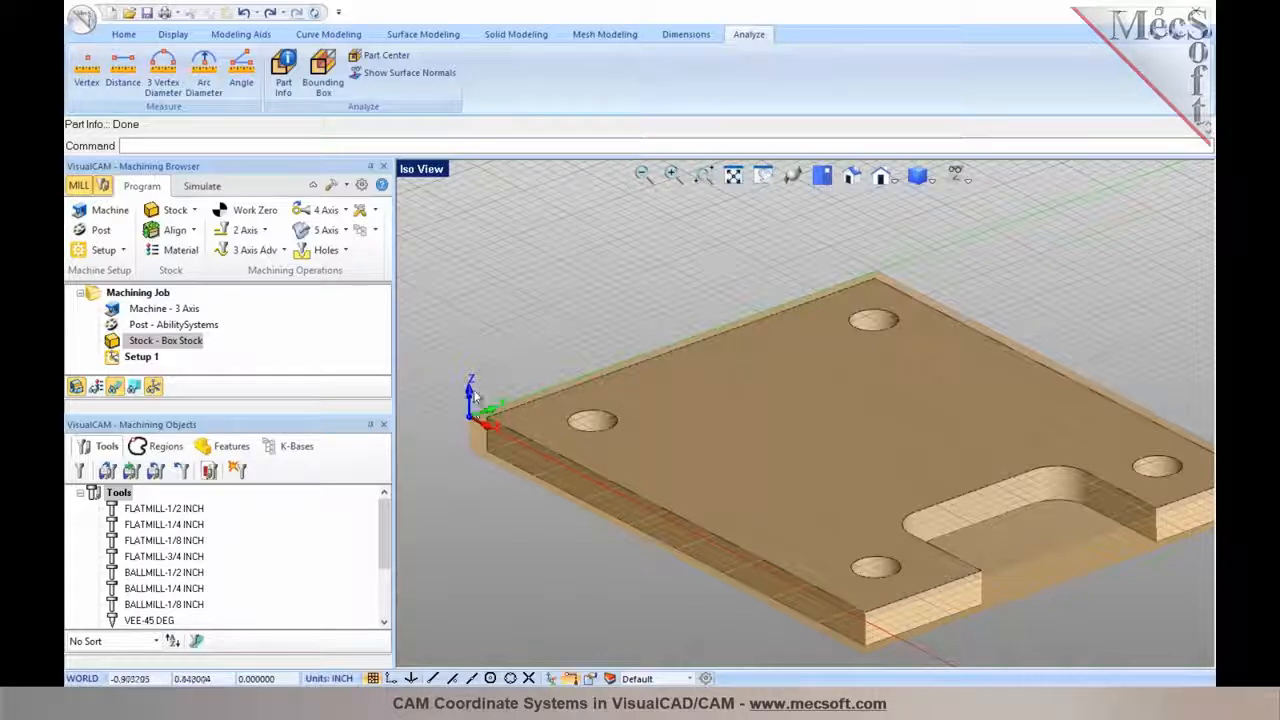
scroll(660, 389, down, 4)
middle_drag(660, 389, 690, 360)
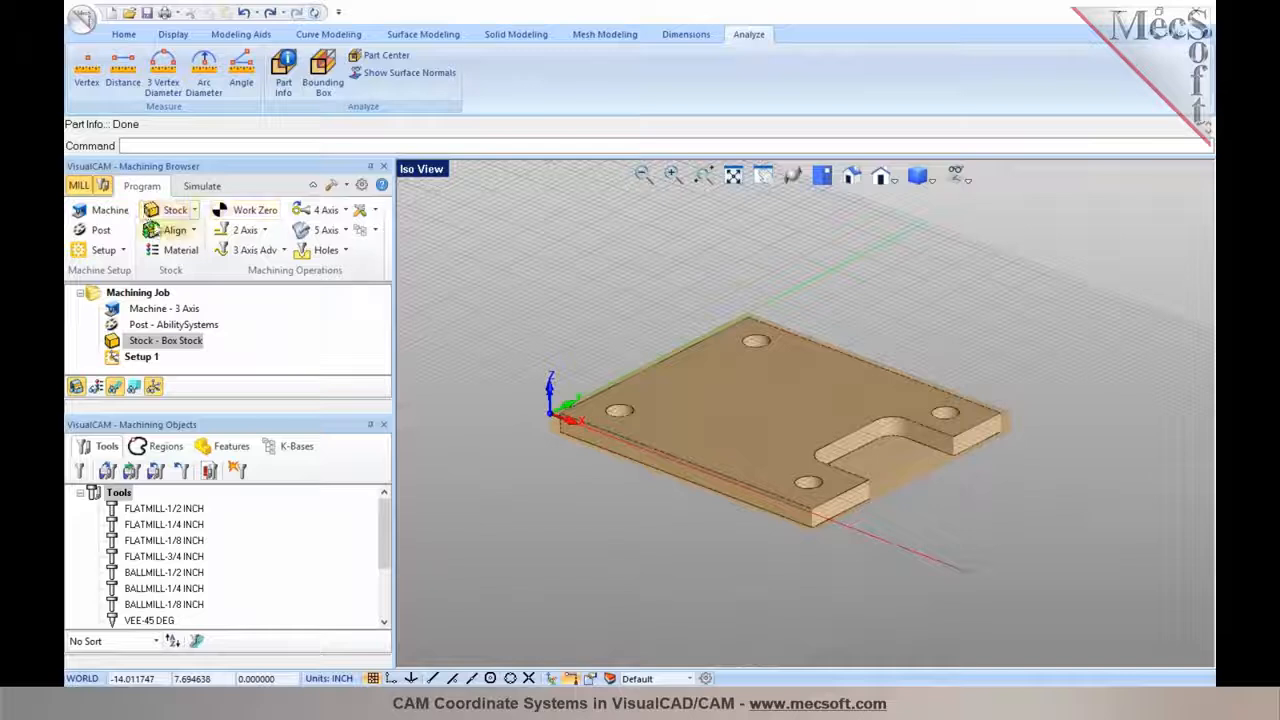
click(175, 230)
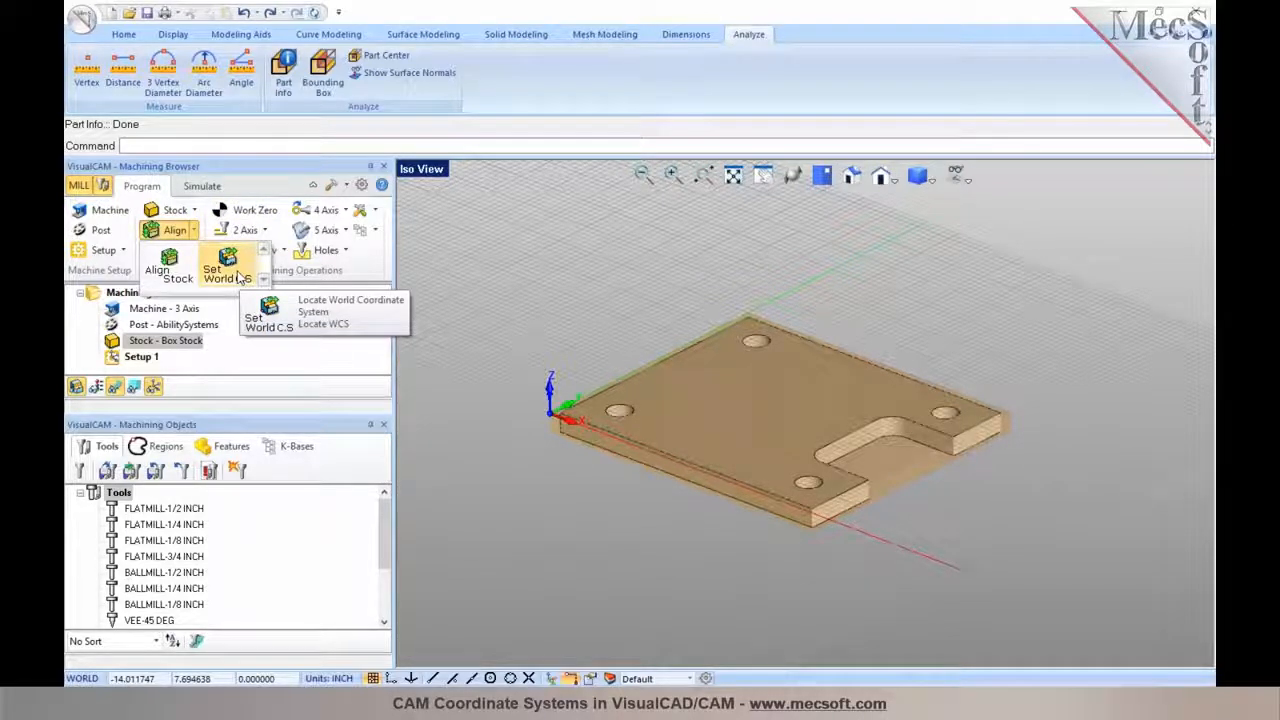
click(530, 314)
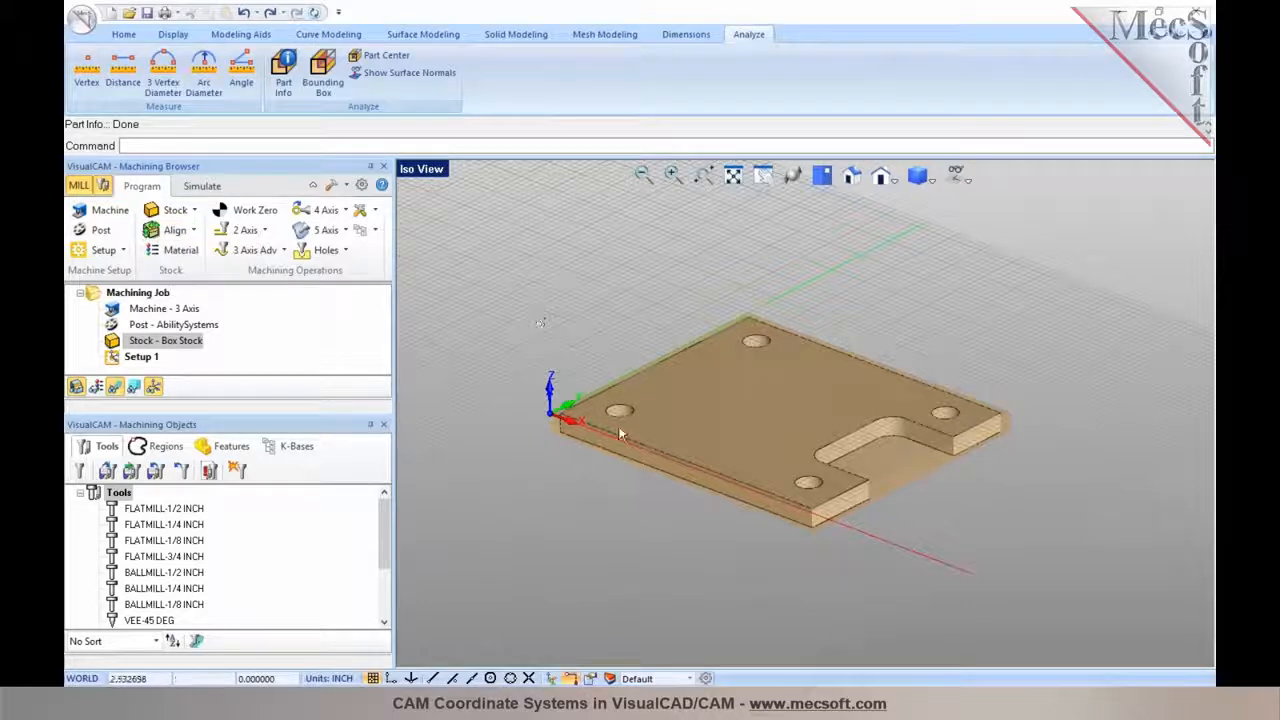
scroll(682, 442, up, 2)
mouse_move(682, 442)
middle_down()
mouse_move(695, 450)
mouse_move(672, 444)
middle_up()
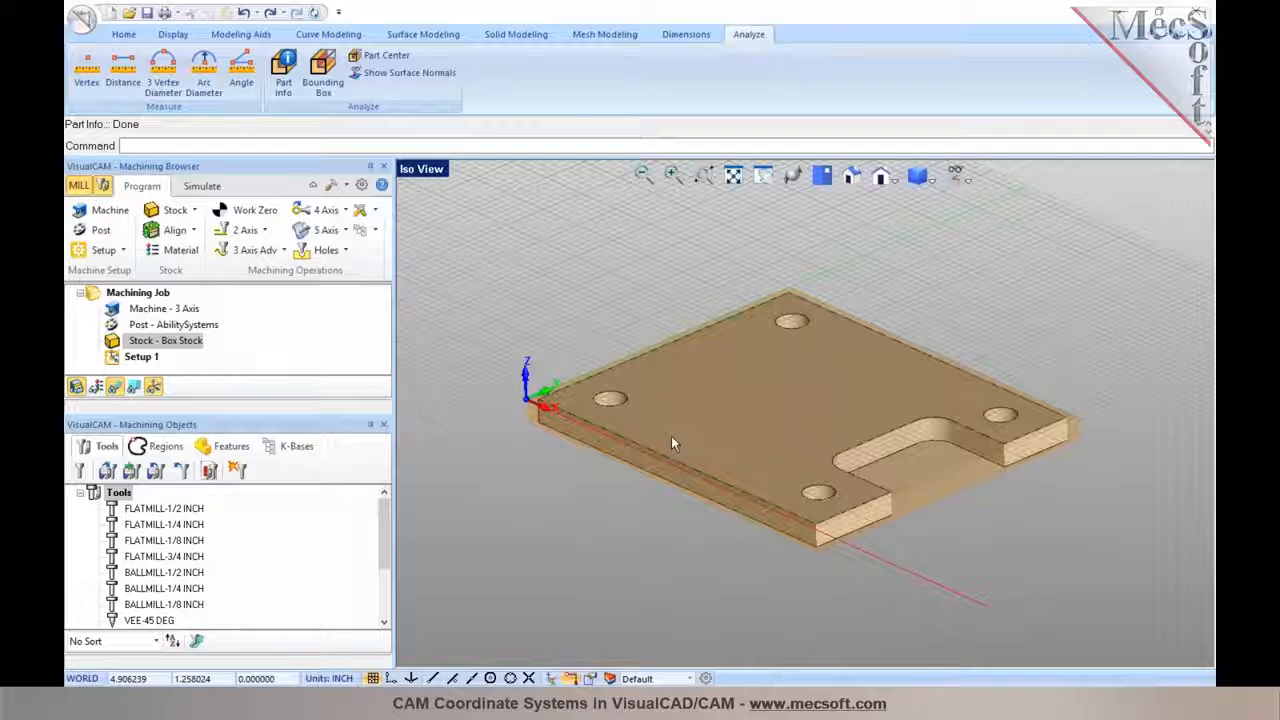
mouse_move(717, 421)
middle_down()
mouse_move(727, 437)
mouse_move(722, 423)
middle_up()
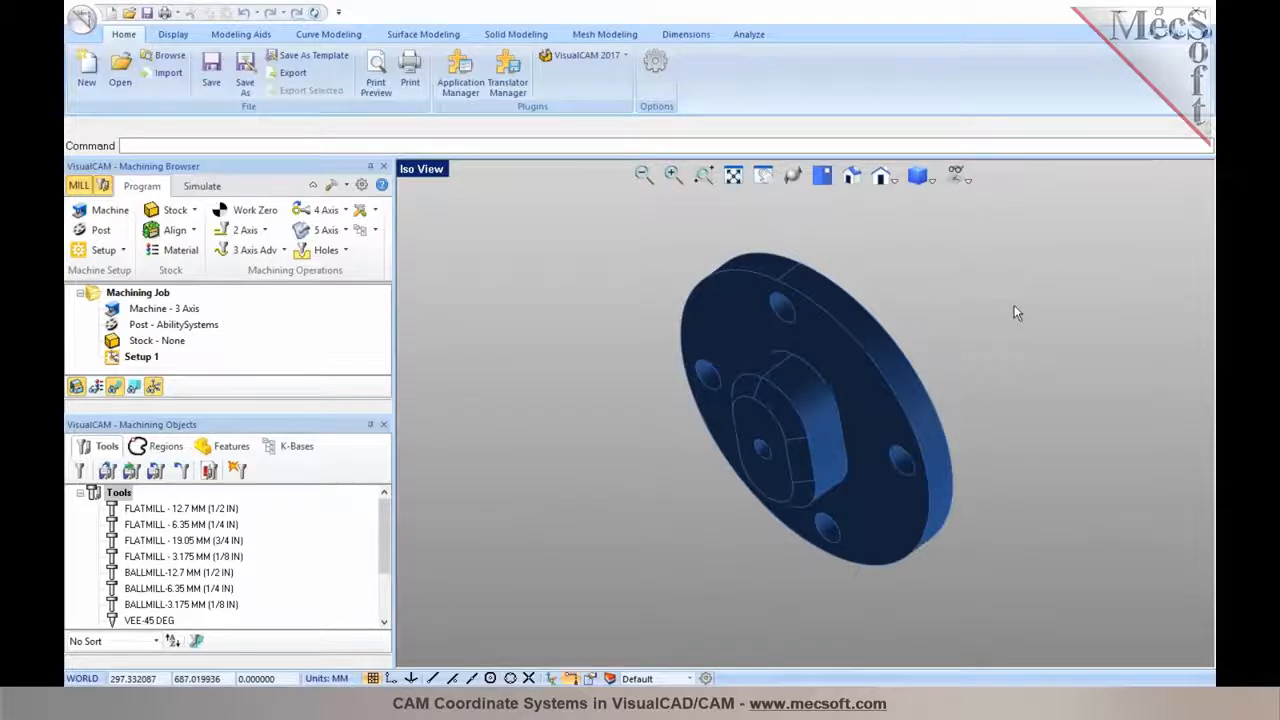
Step: Show the flange model in a Quad Viewport layout to compare its orientation across the standard views
scroll(752, 460, down, 1)
mouse_move(752, 460)
middle_down()
mouse_move(662, 481)
mouse_move(672, 452)
mouse_move(738, 453)
mouse_move(740, 440)
middle_up()
click(430, 172)
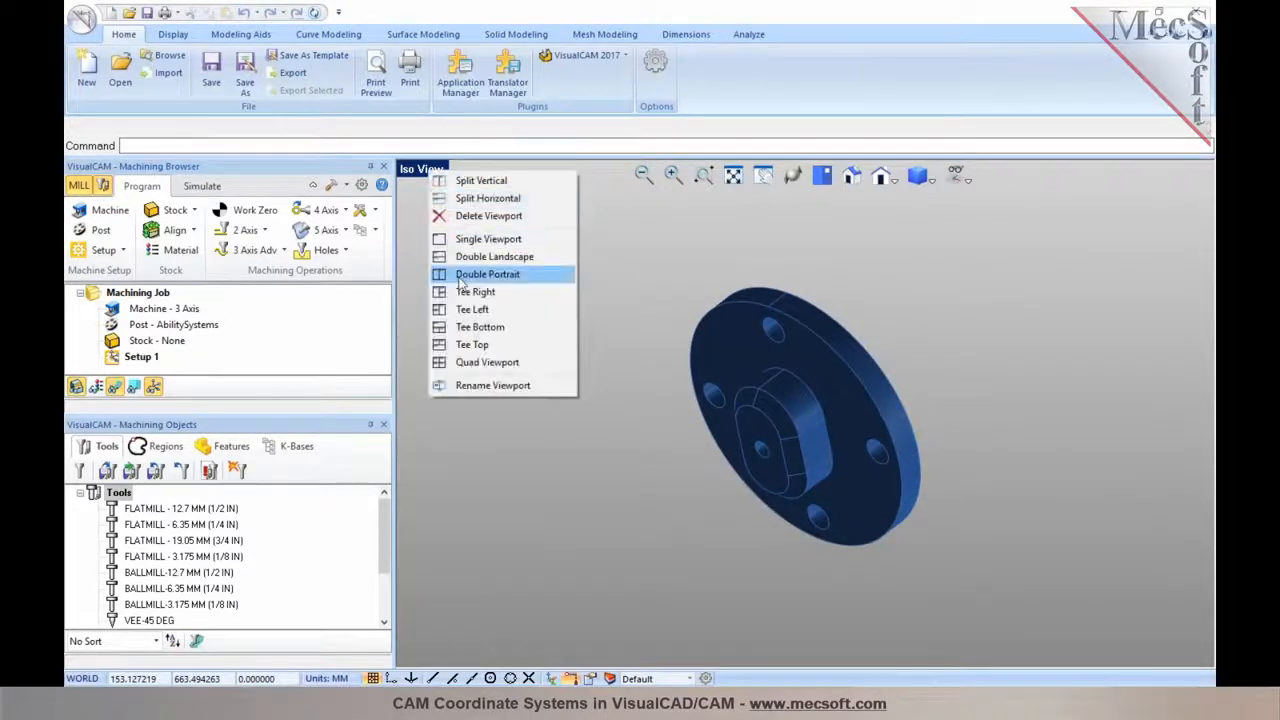
click(474, 363)
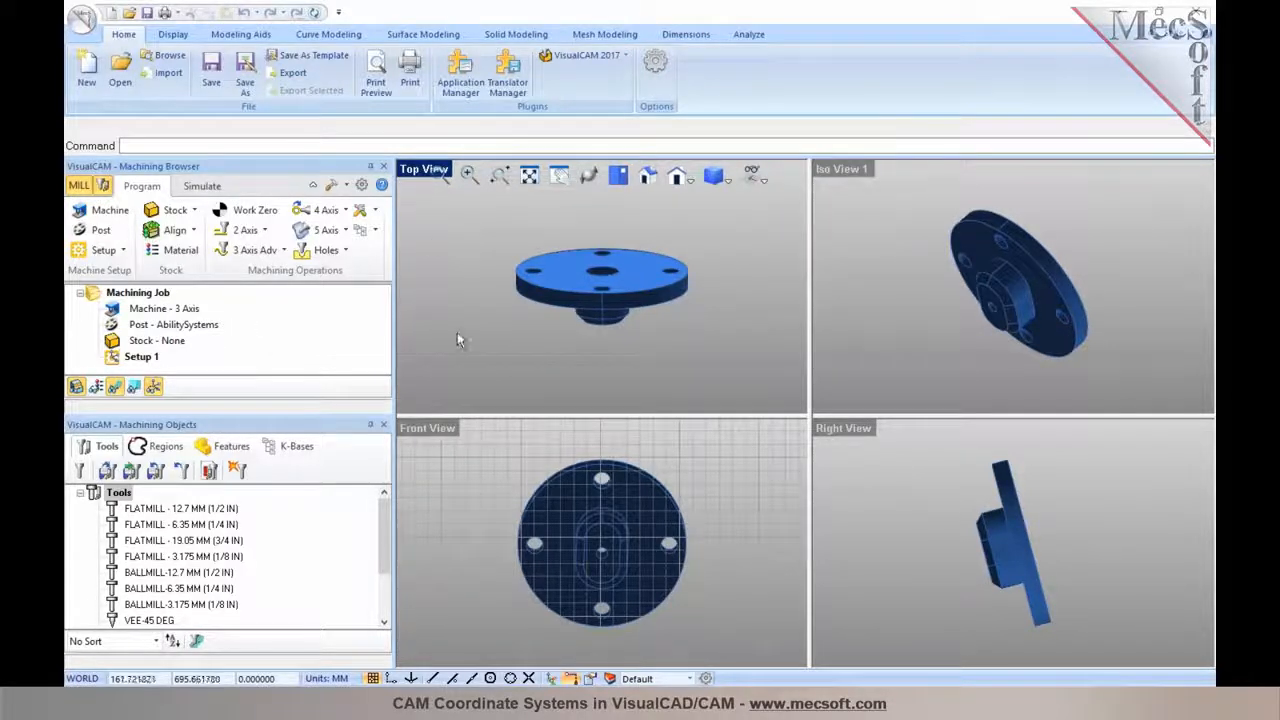
Step: Maximize the isometric viewport and examine the flange's location and tilt relative to the world coordinate system
scroll(1037, 303, down, 5)
scroll(1030, 300, down, 5)
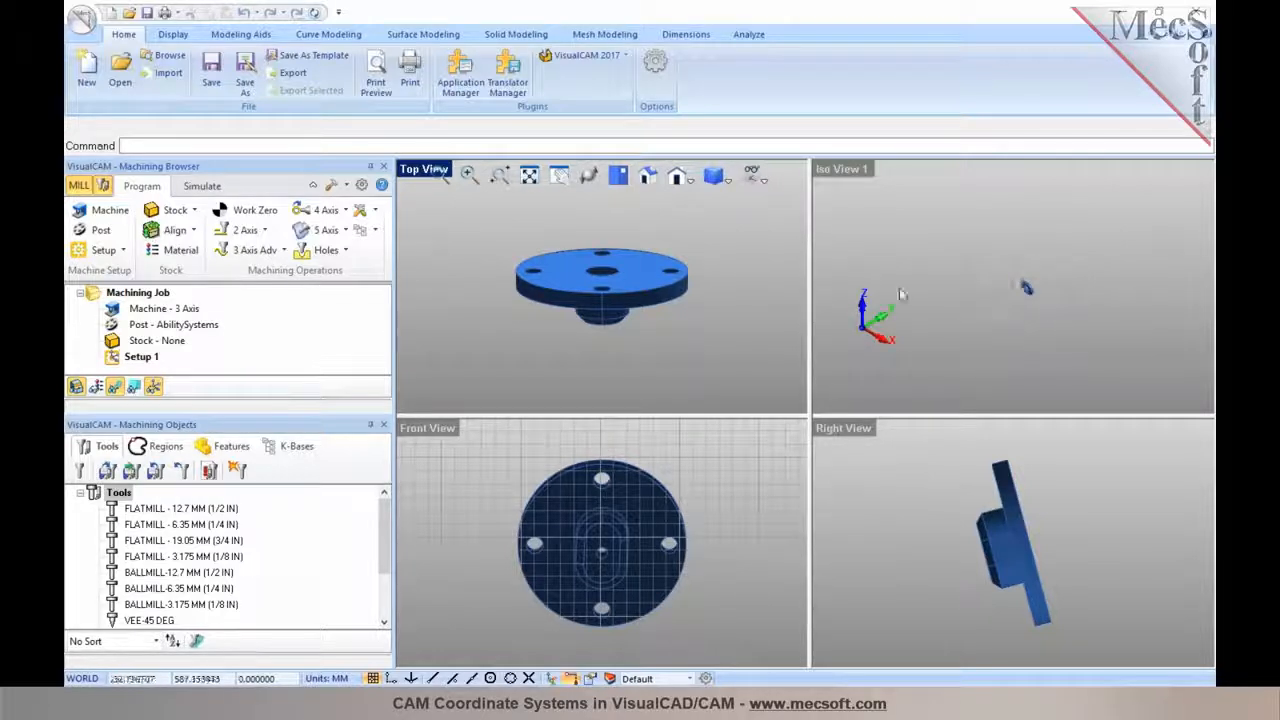
click(840, 172)
double_click(840, 172)
scroll(938, 297, down, 4)
scroll(937, 307, down, 3)
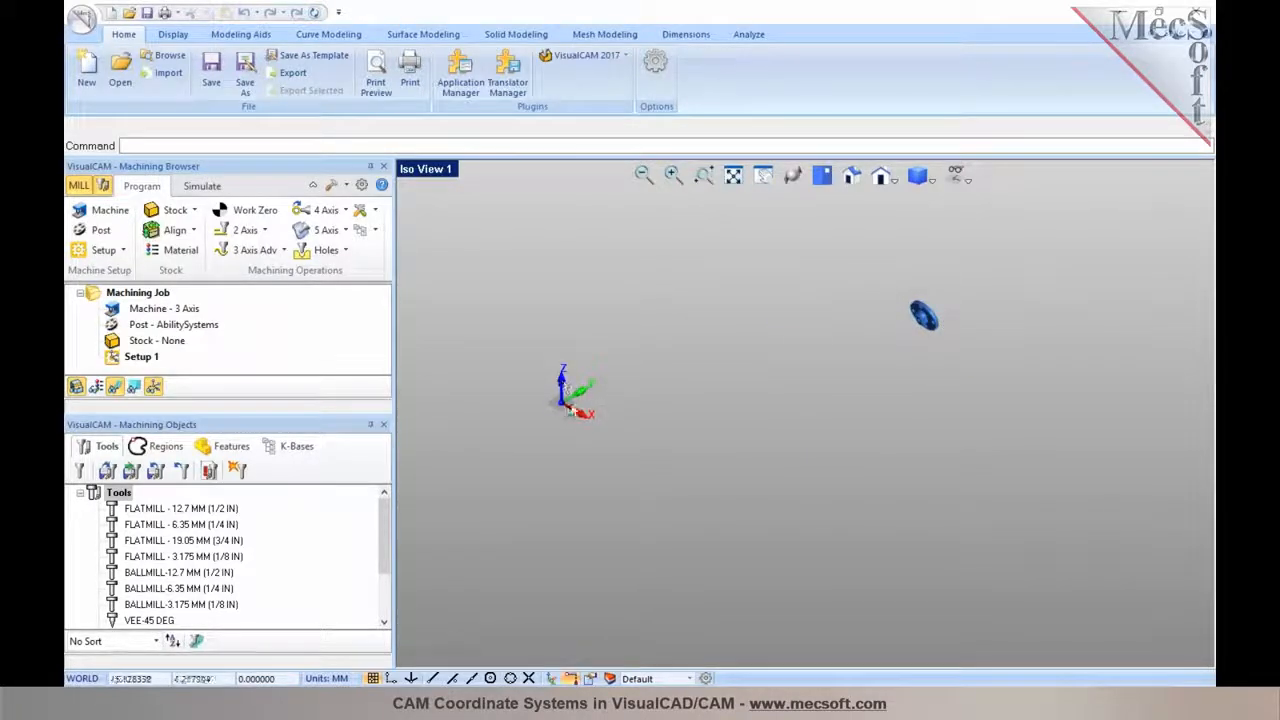
scroll(909, 320, up, 3)
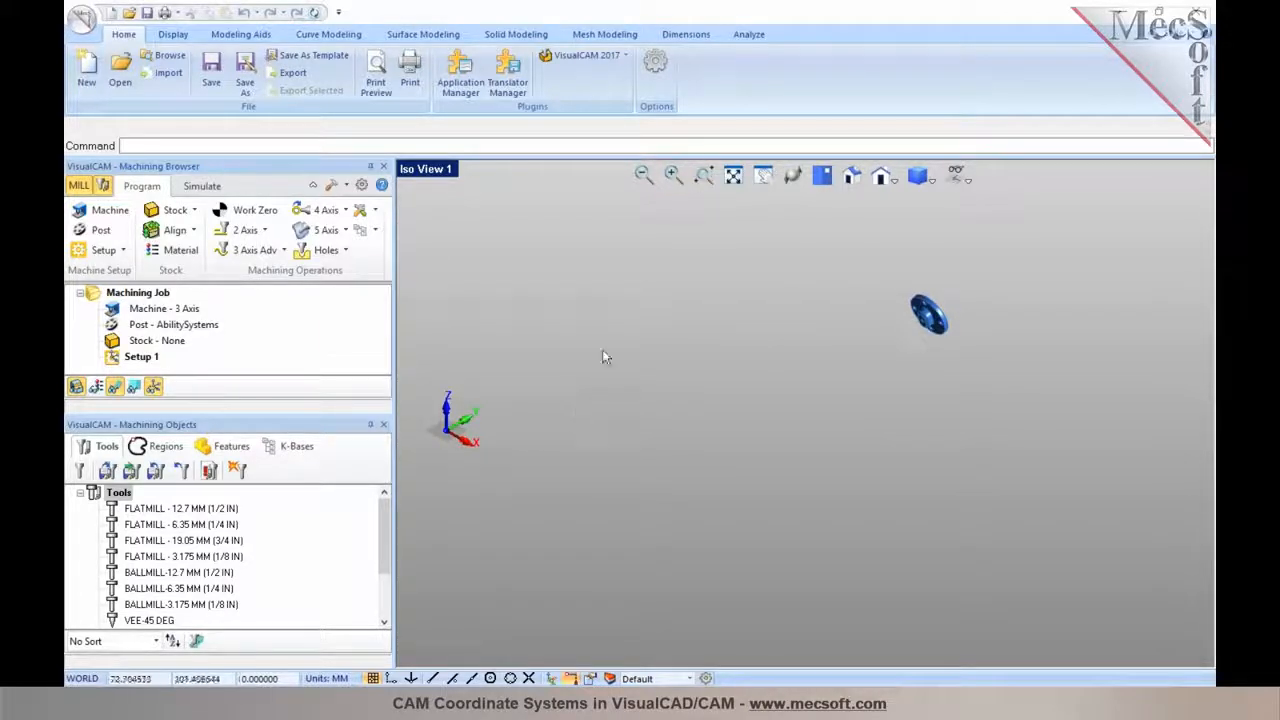
scroll(937, 292, up, 1)
scroll(945, 322, up, 3)
middle_drag(945, 322, 820, 240)
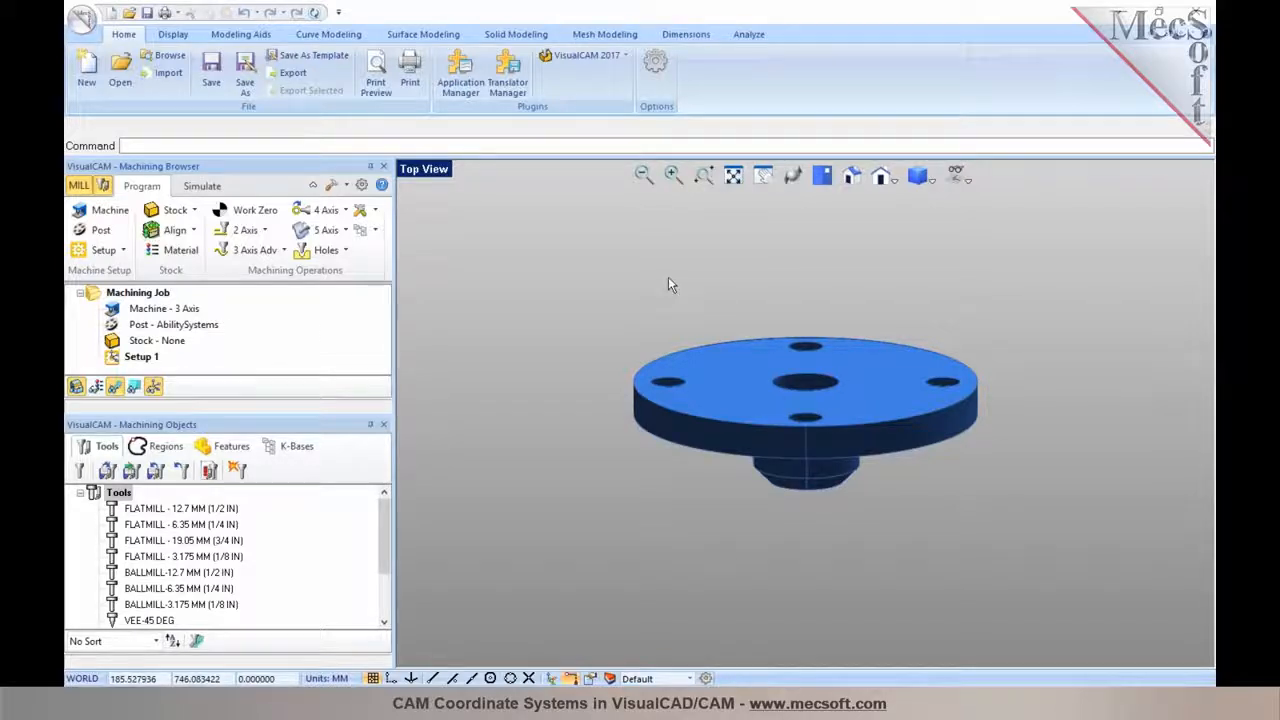
Step: Inspect the flange's flat back face with its central bore, and its offset from the world origin
click(852, 177)
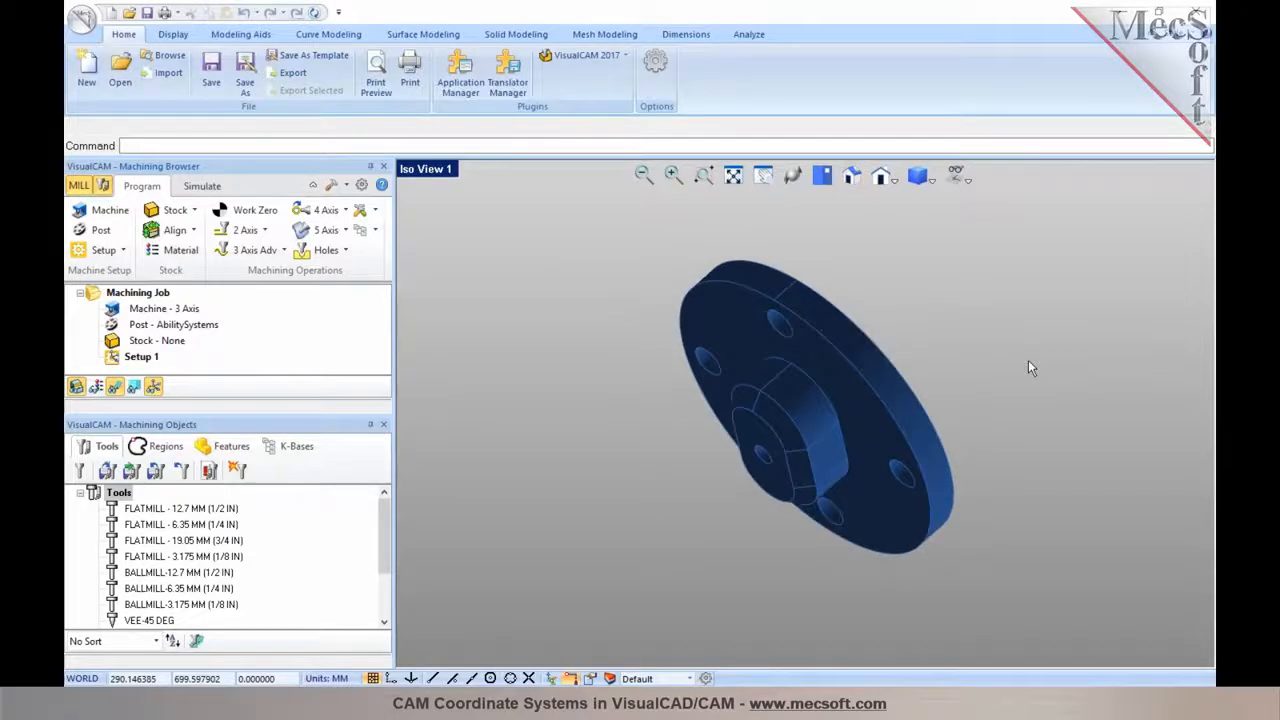
scroll(1028, 360, down, 5)
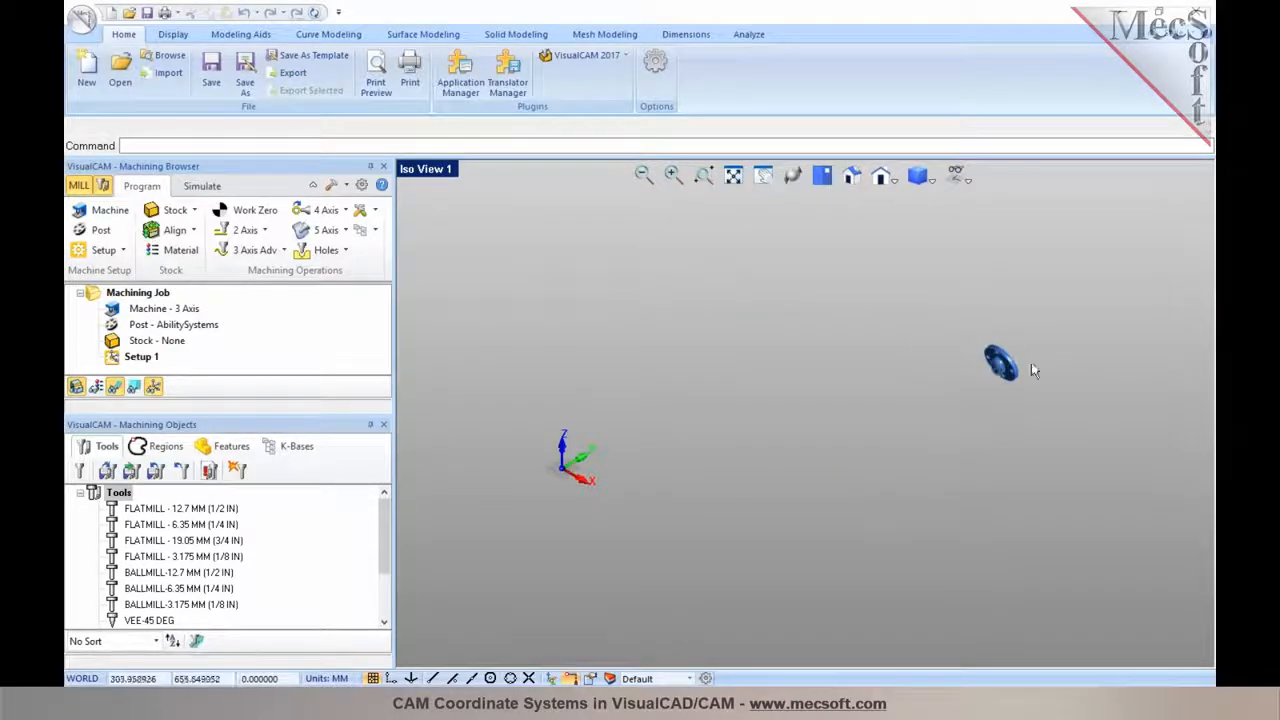
scroll(1020, 356, up, 3)
middle_drag(929, 338, 706, 405)
scroll(757, 254, up, 3)
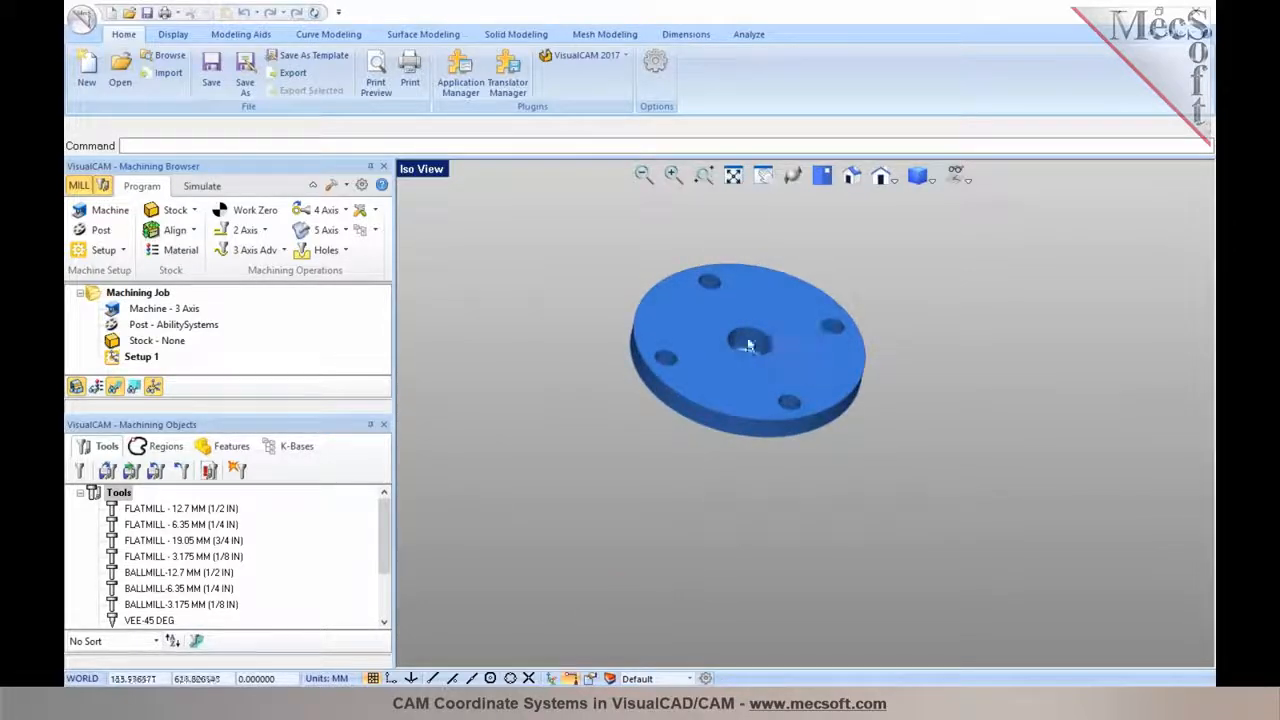
middle_drag(772, 342, 860, 416)
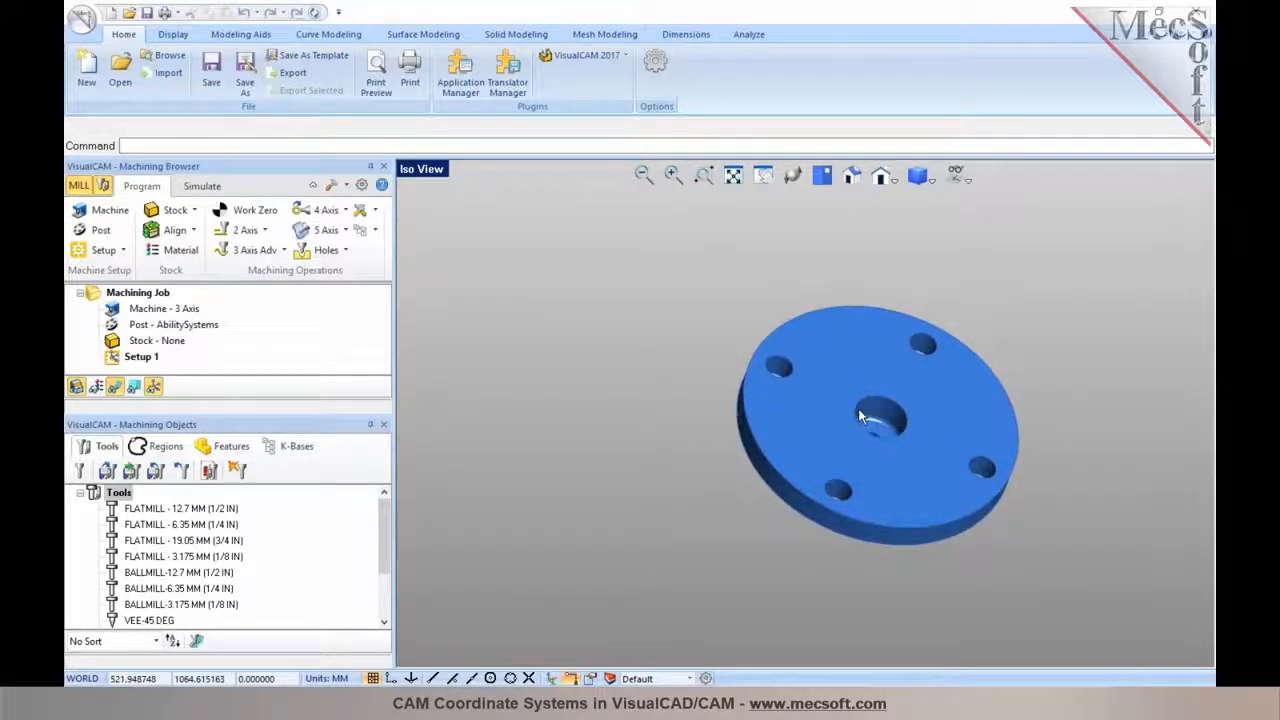
middle_drag(900, 411, 880, 450)
click(851, 456)
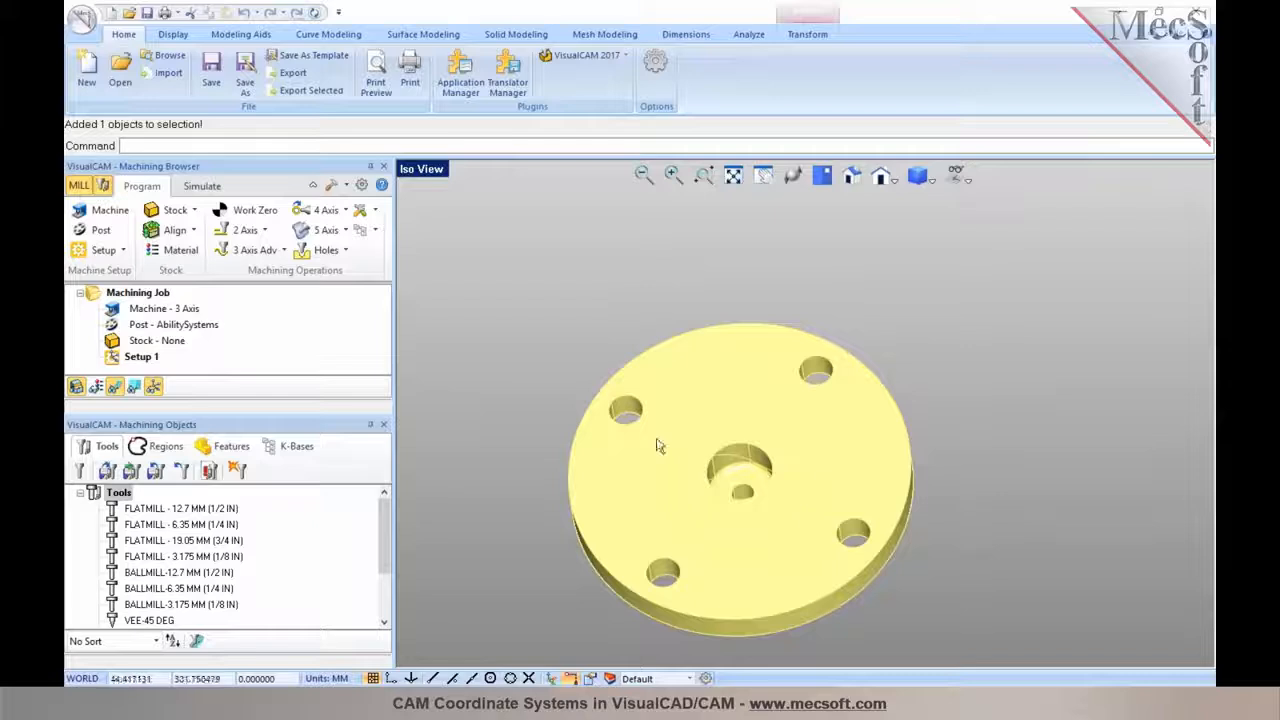
click(1013, 414)
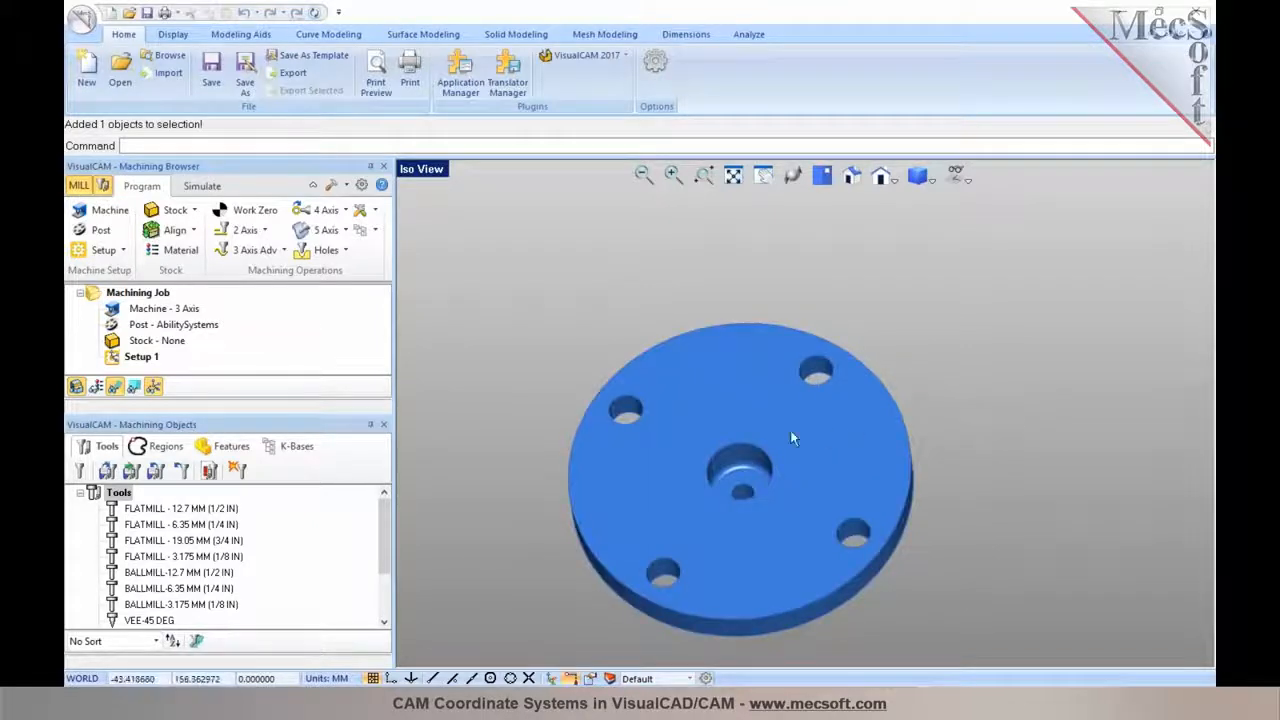
click(853, 185)
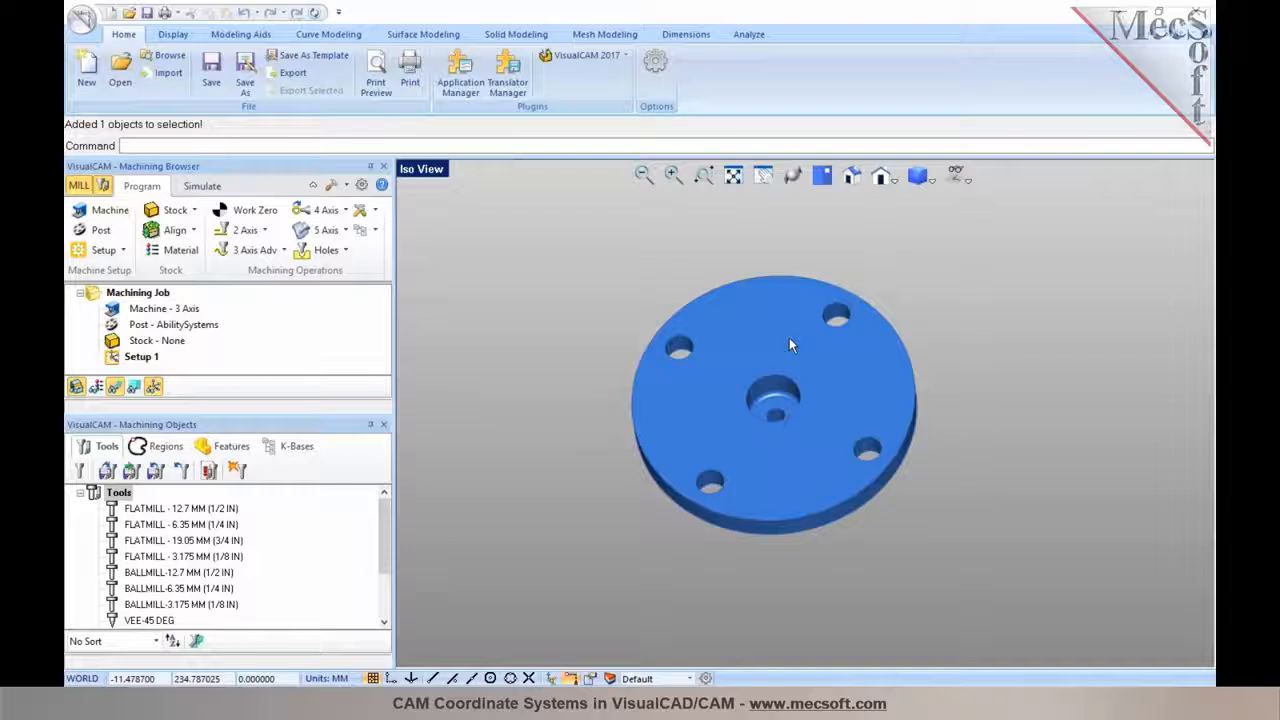
scroll(900, 370, down, 2)
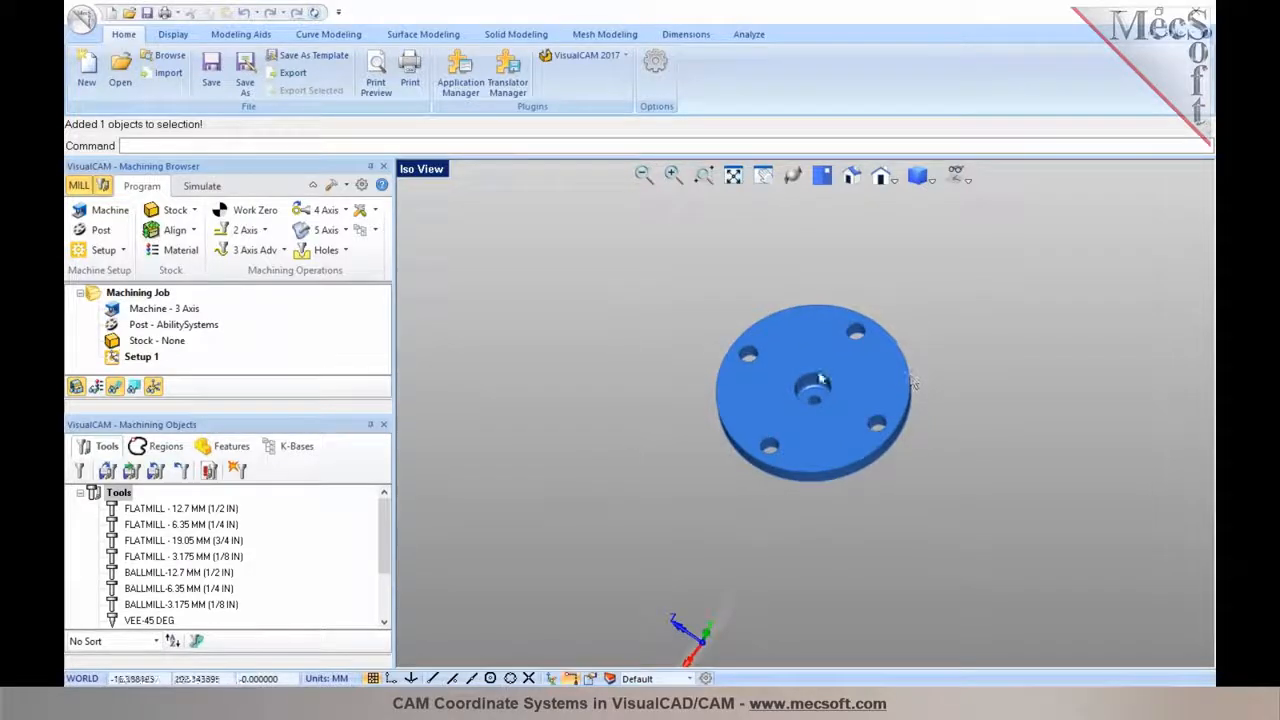
scroll(994, 400, down, 2)
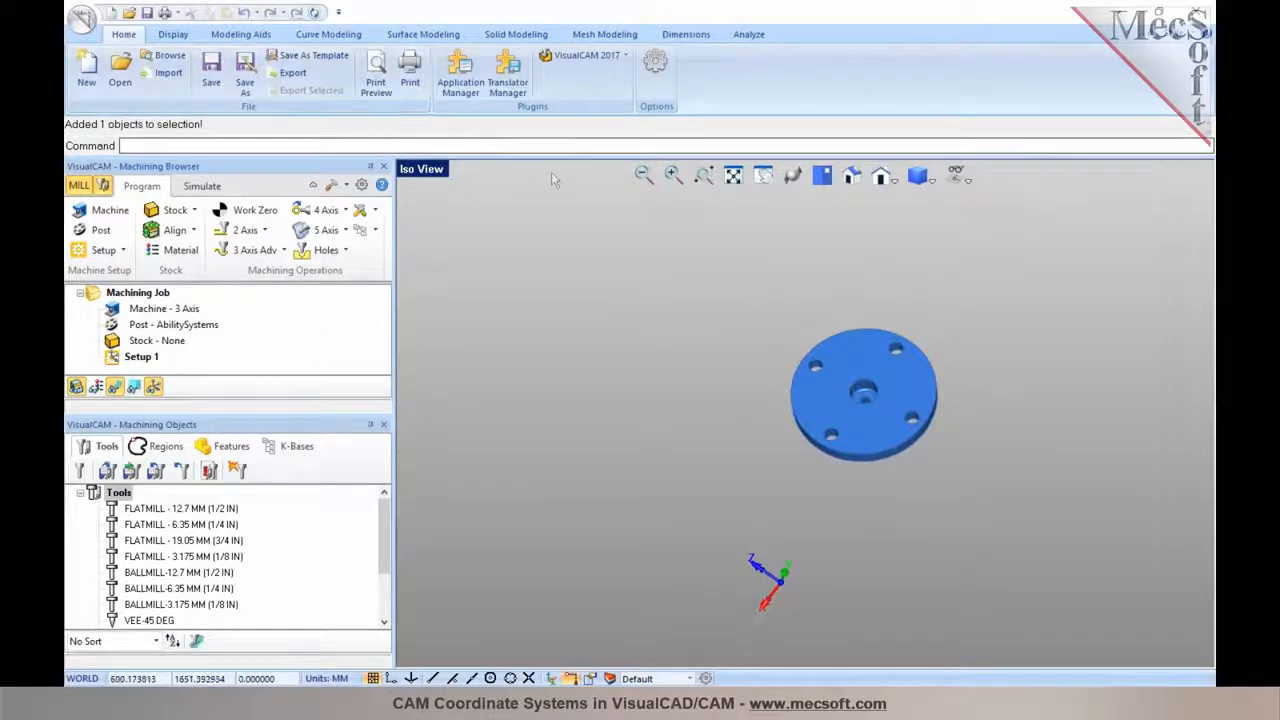
Step: Define a construction plane by three points on the flange's flat face, with its origin at the bore centre and X and Y through adjacent bolt-hole centres
click(245, 35)
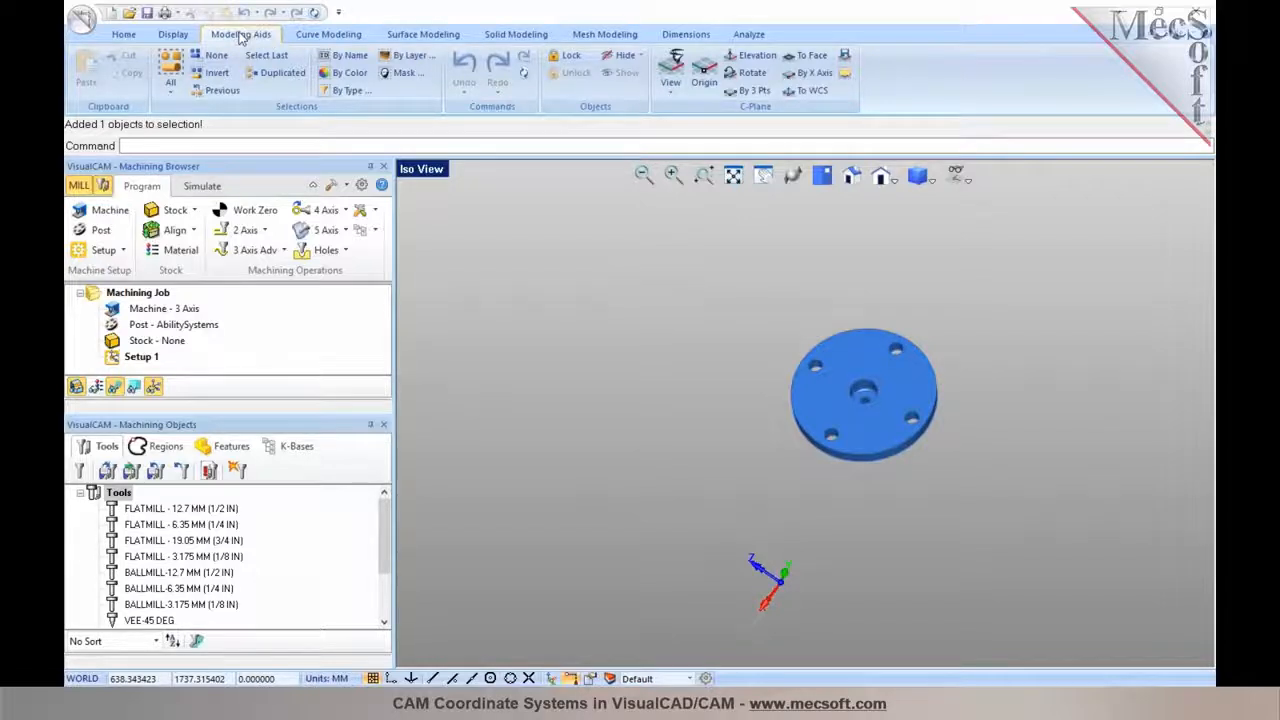
scroll(848, 398, up, 3)
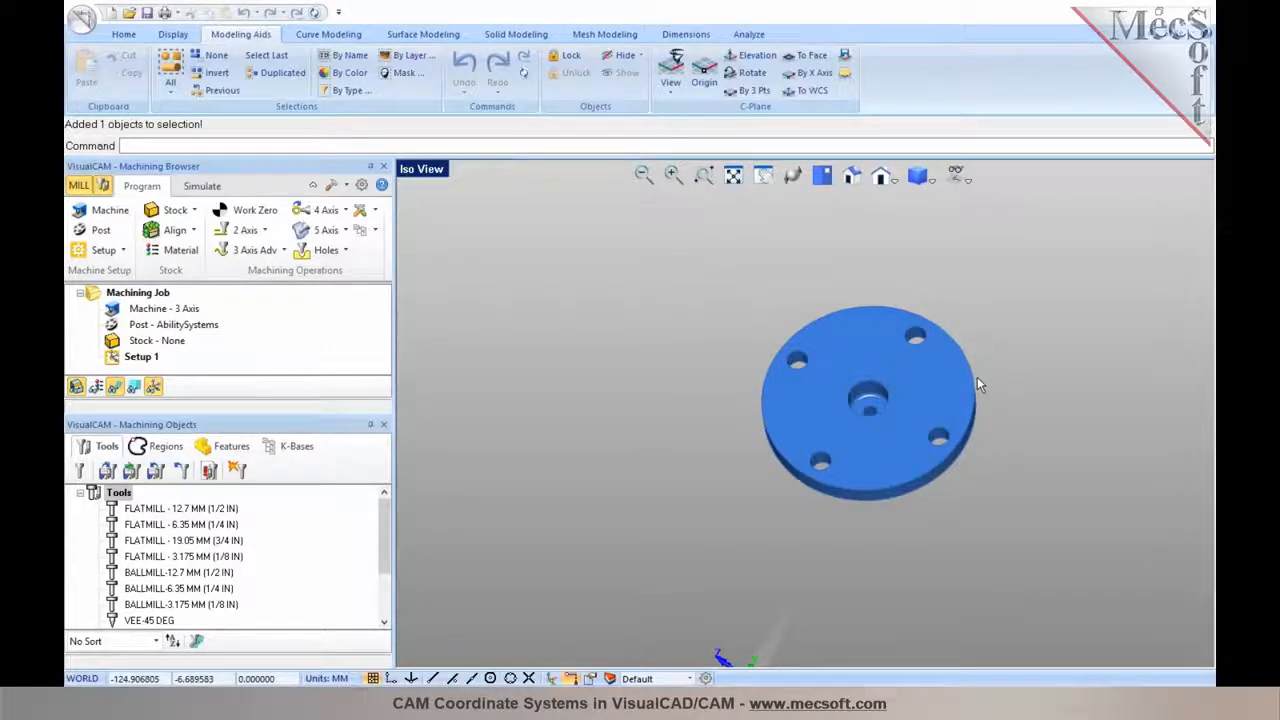
click(748, 92)
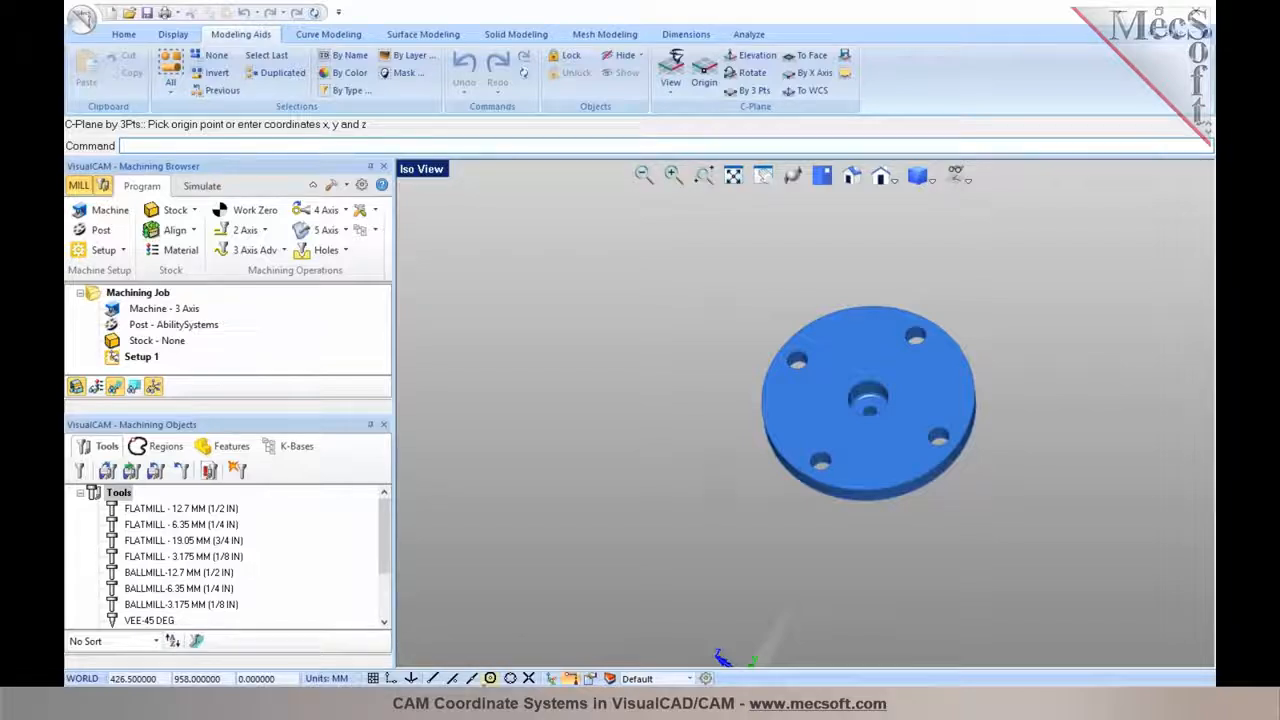
click(490, 680)
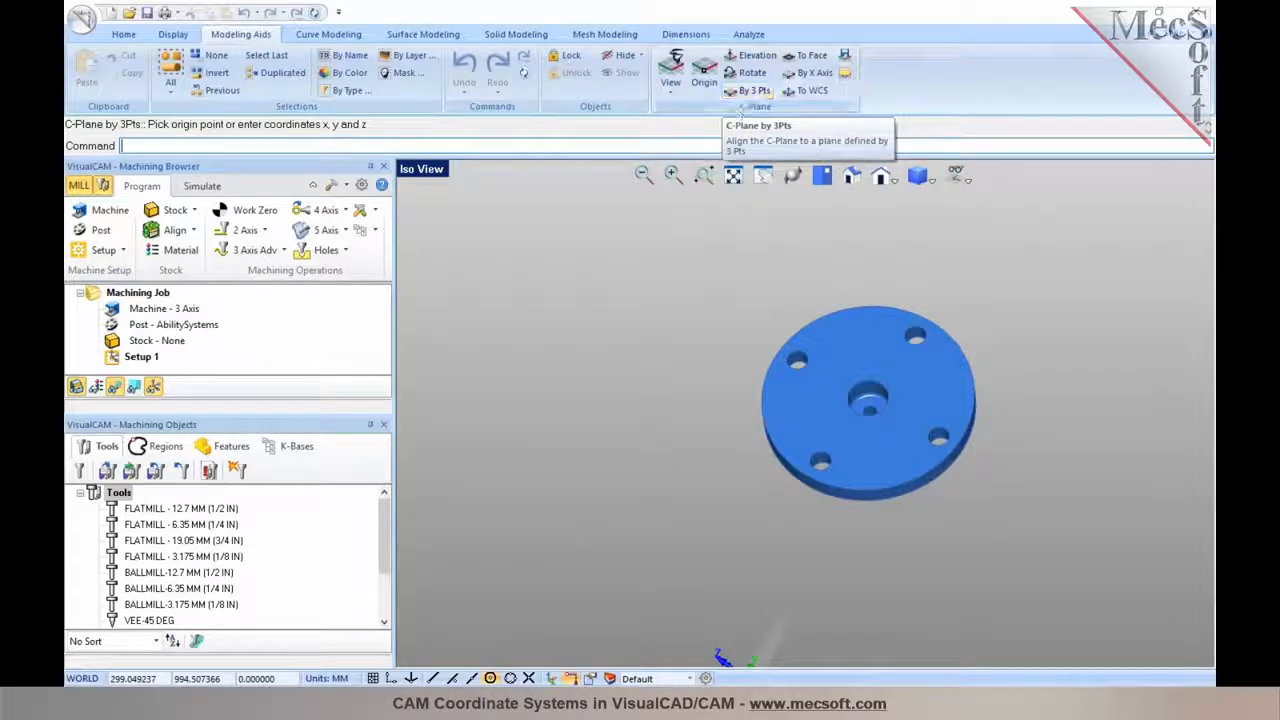
click(864, 408)
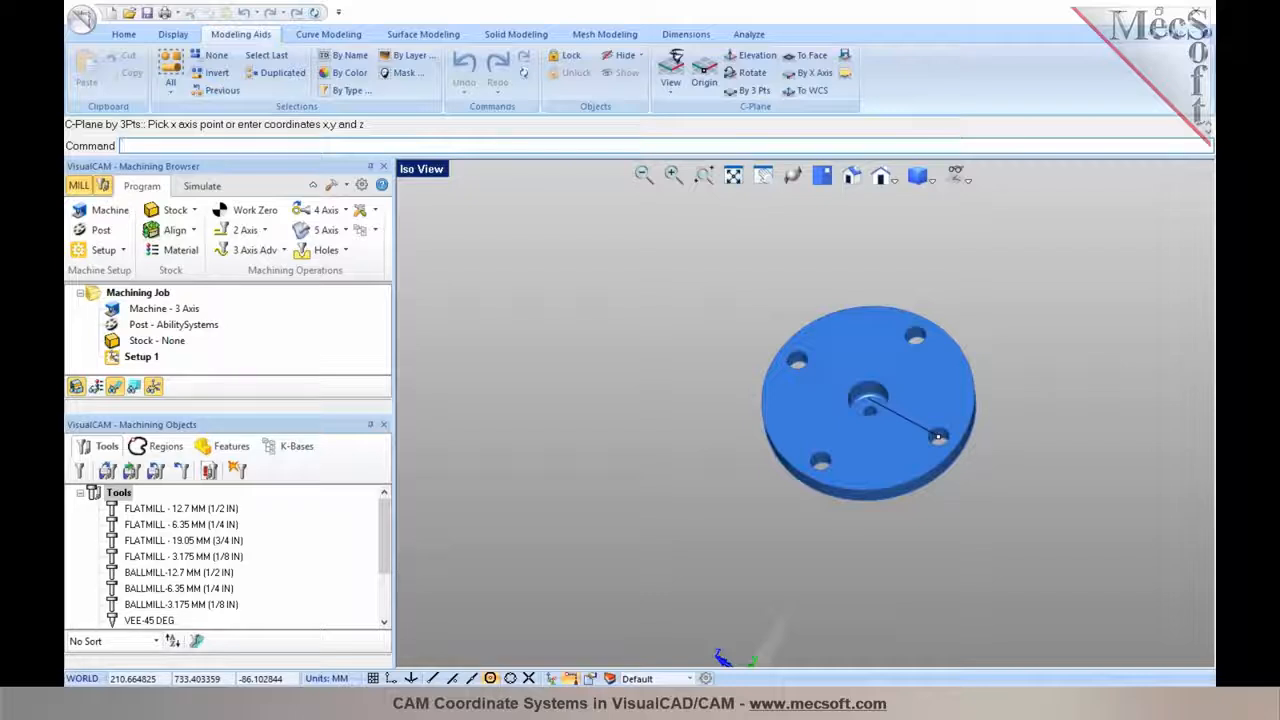
click(938, 436)
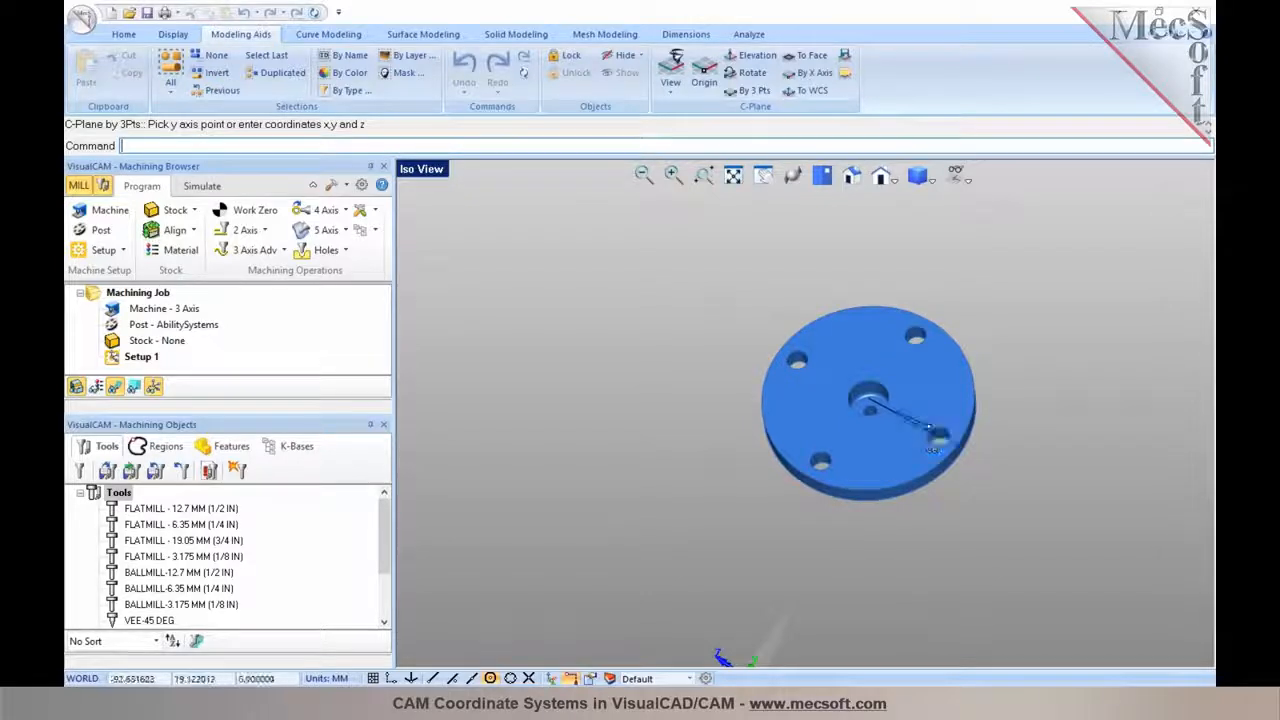
click(916, 341)
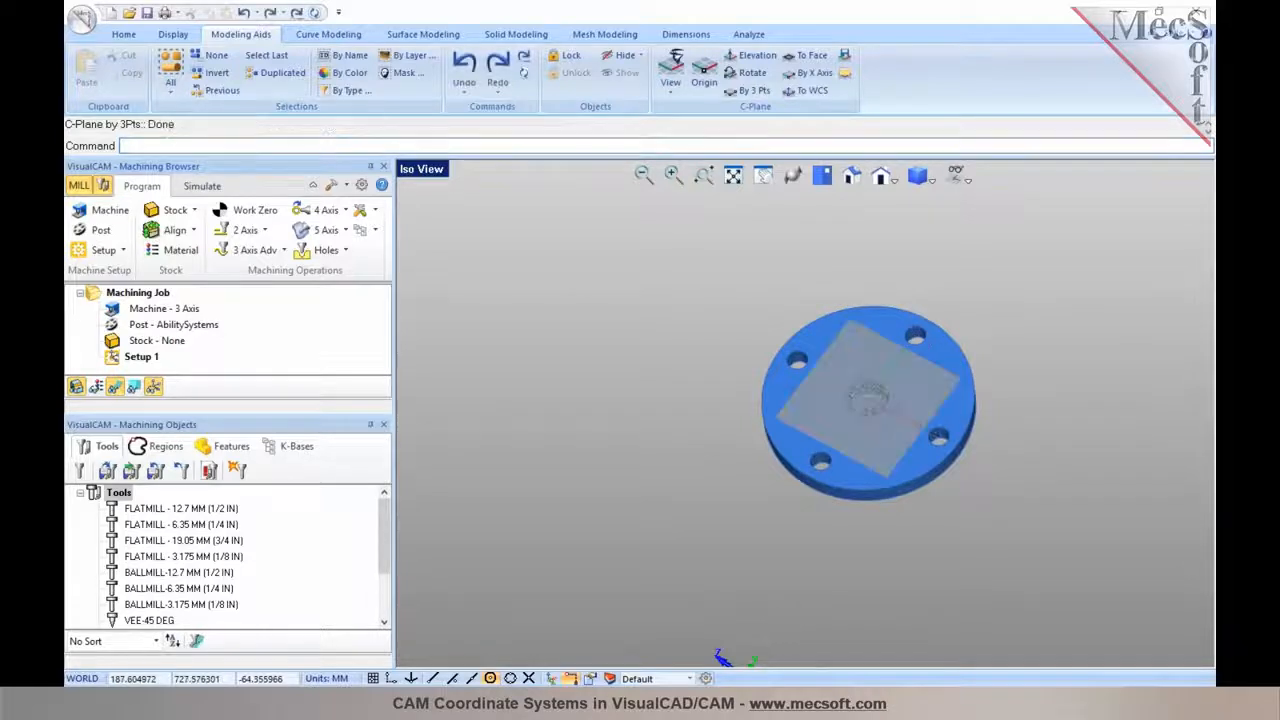
scroll(885, 375, up, 5)
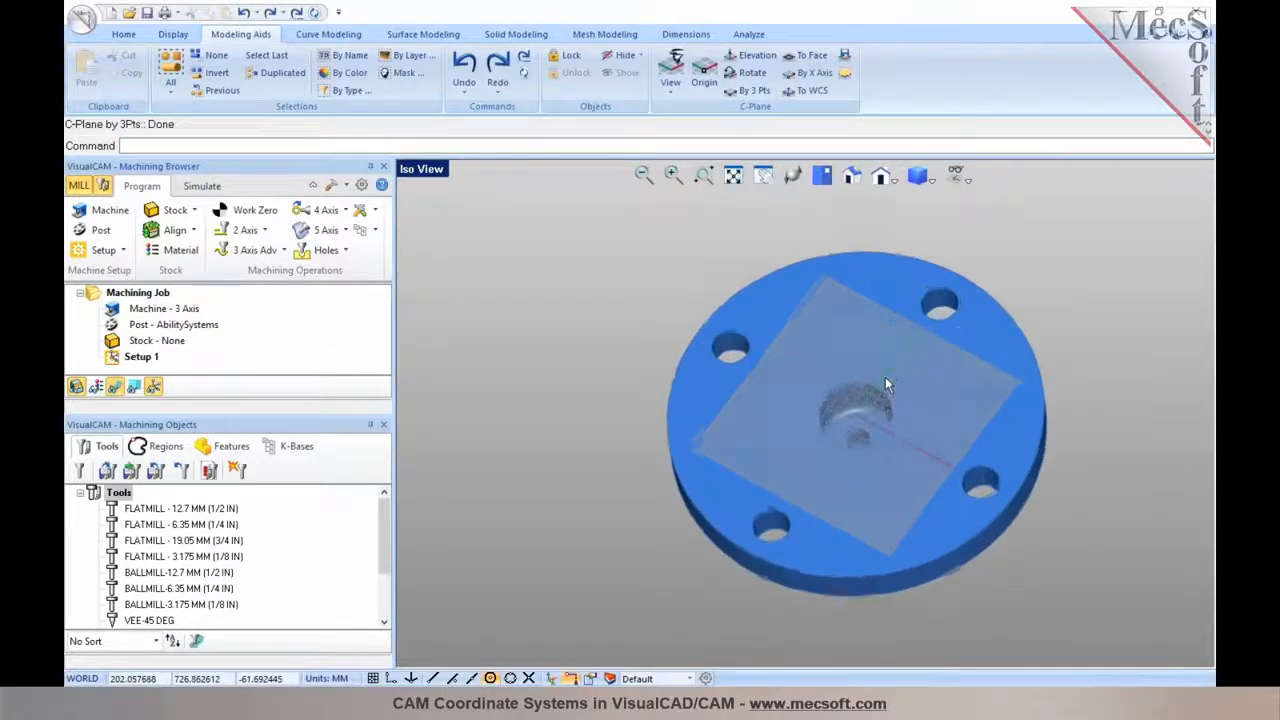
mouse_move(843, 452)
middle_down()
mouse_move(846, 431)
mouse_move(846, 447)
middle_up()
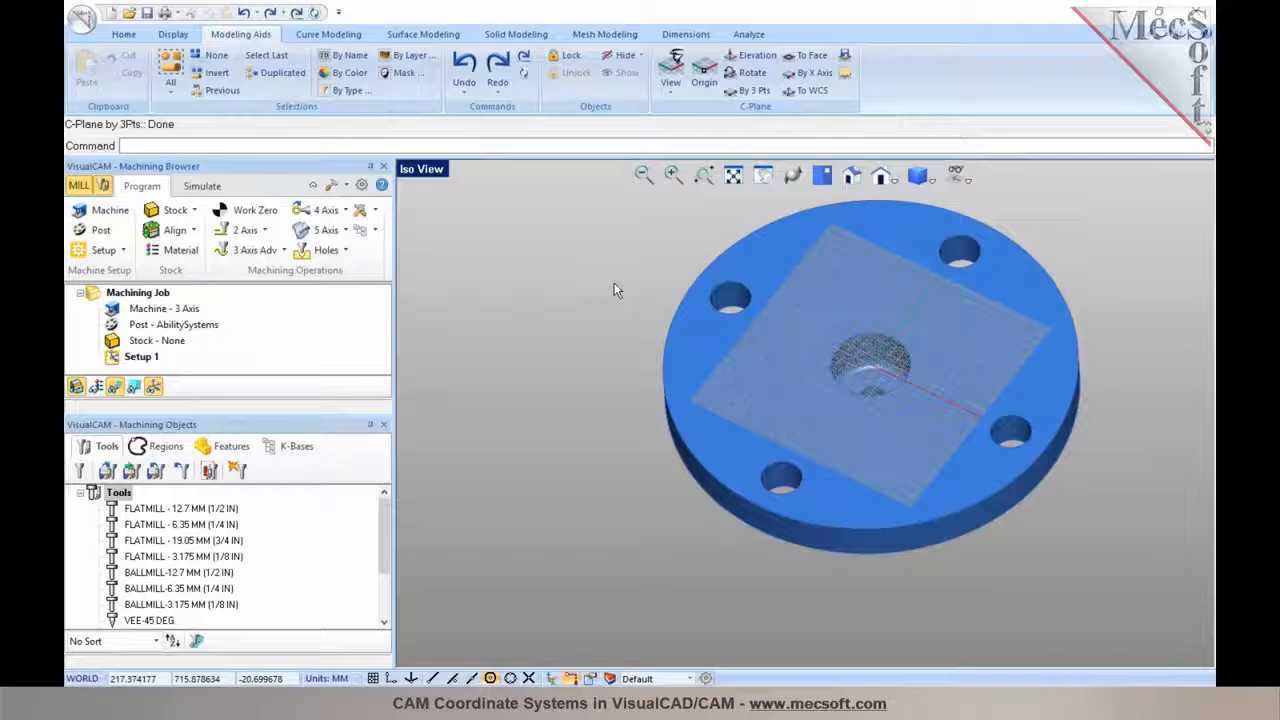
Step: Align the view to the construction plane and orient the entire flange part with the Set As Current View Direction option
right_click(530, 262)
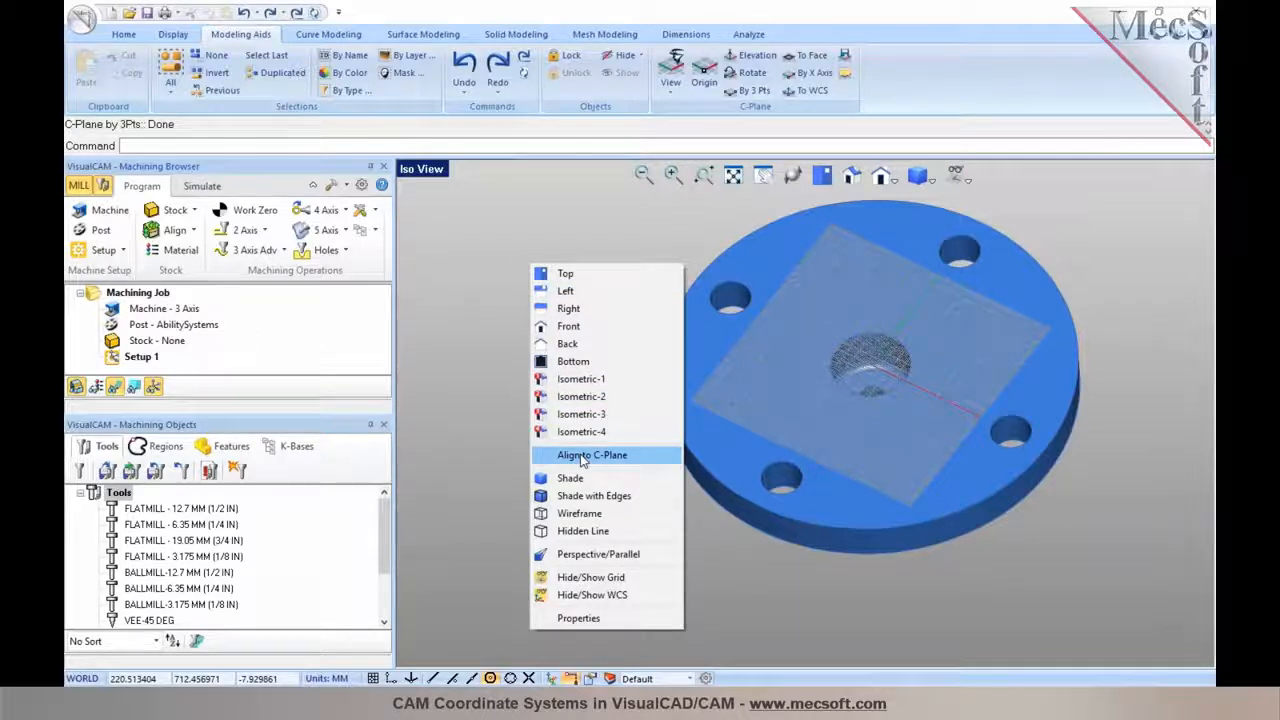
click(583, 456)
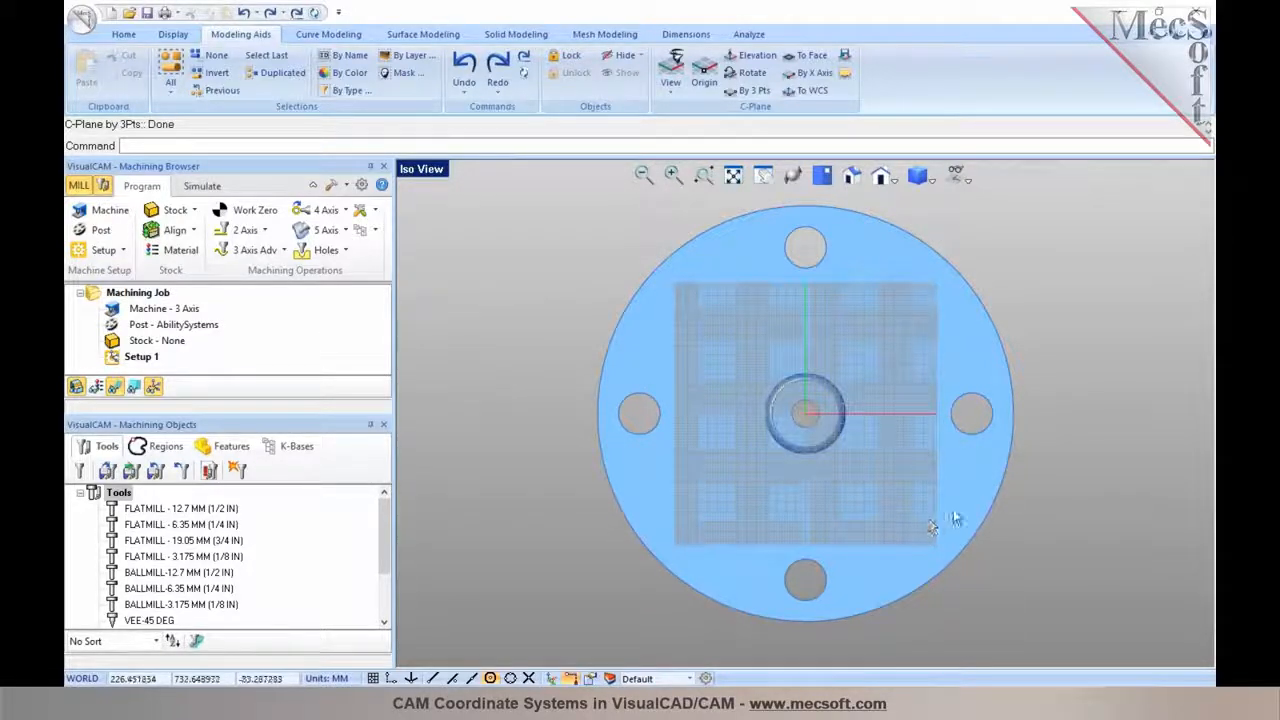
scroll(700, 320, down, 2)
drag(565, 202, 976, 600)
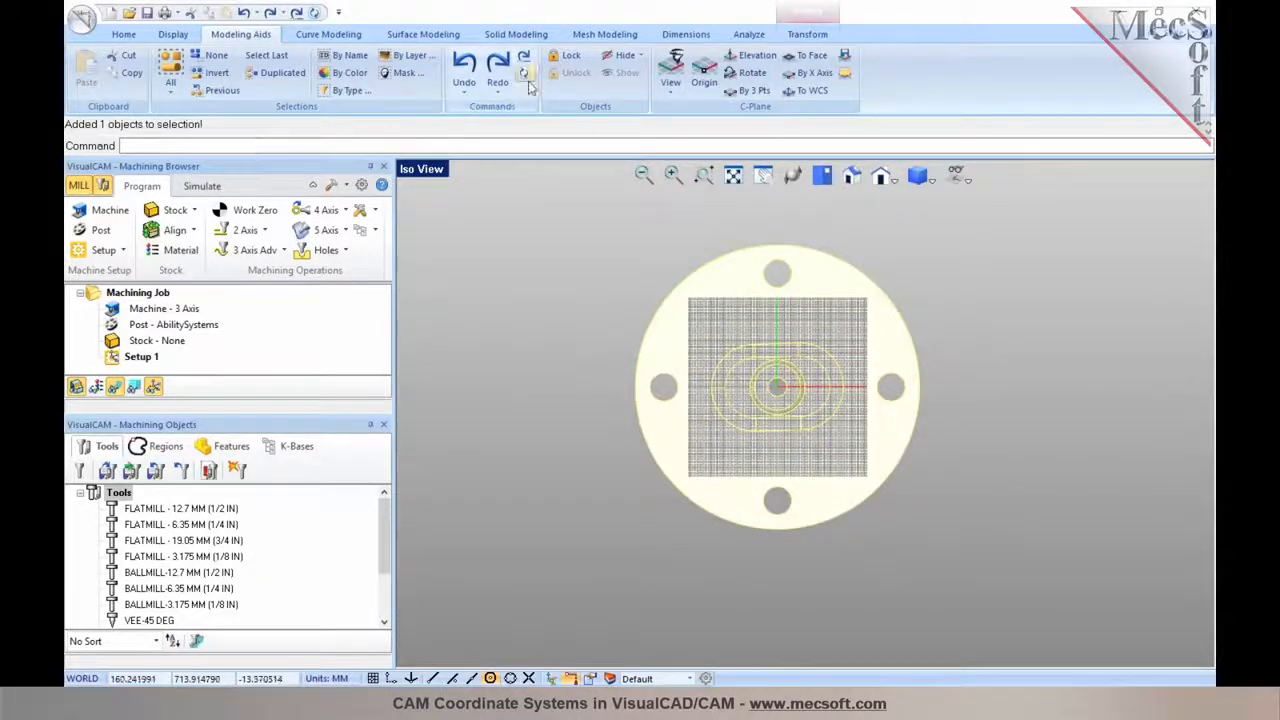
click(810, 35)
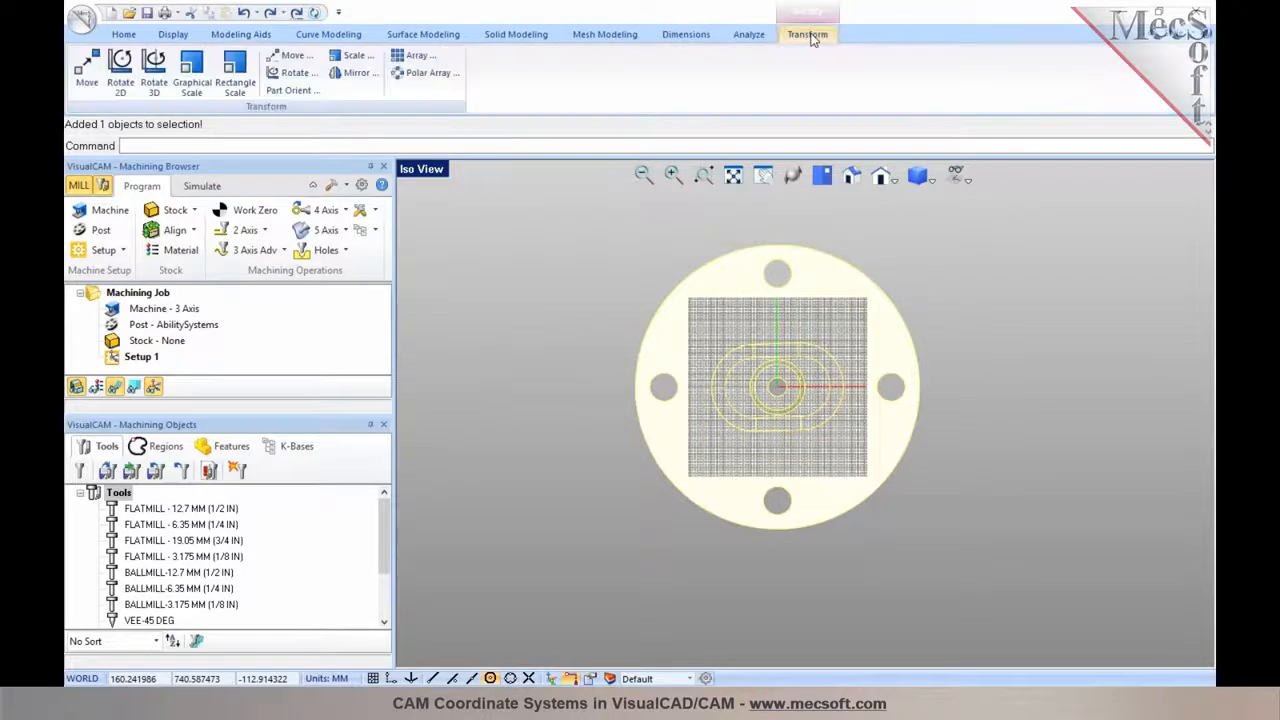
click(294, 92)
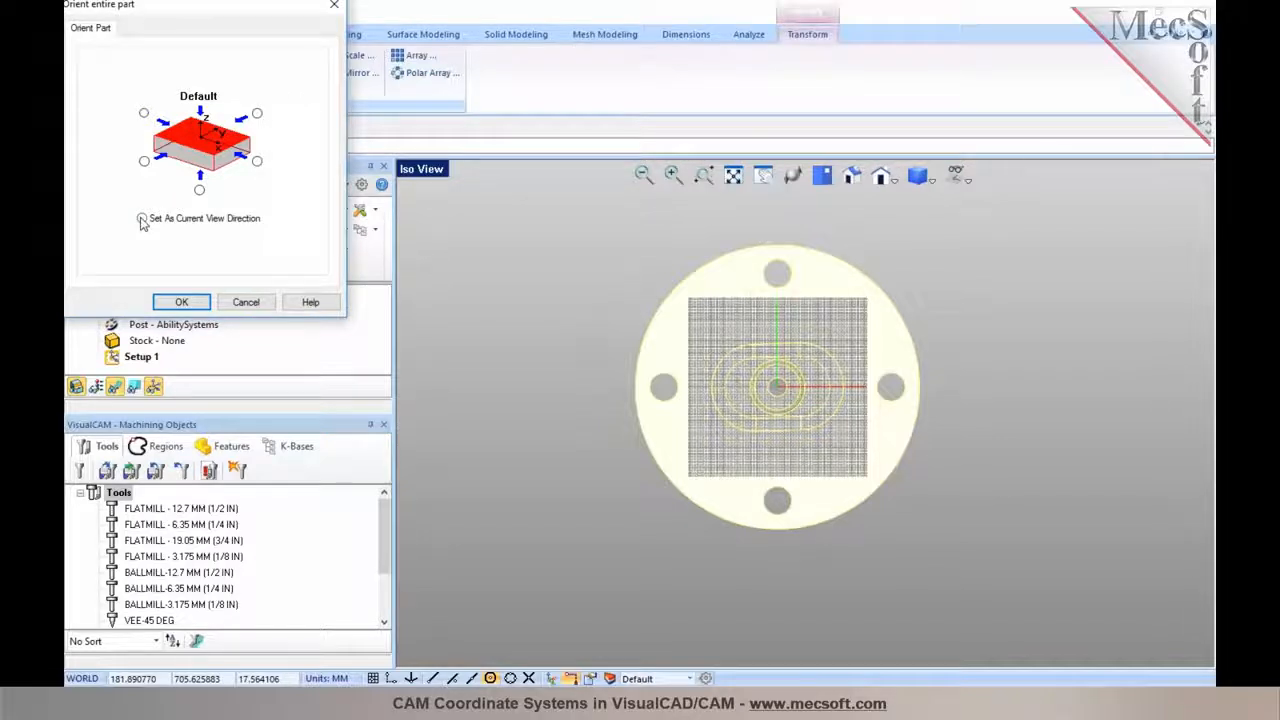
click(142, 219)
click(183, 303)
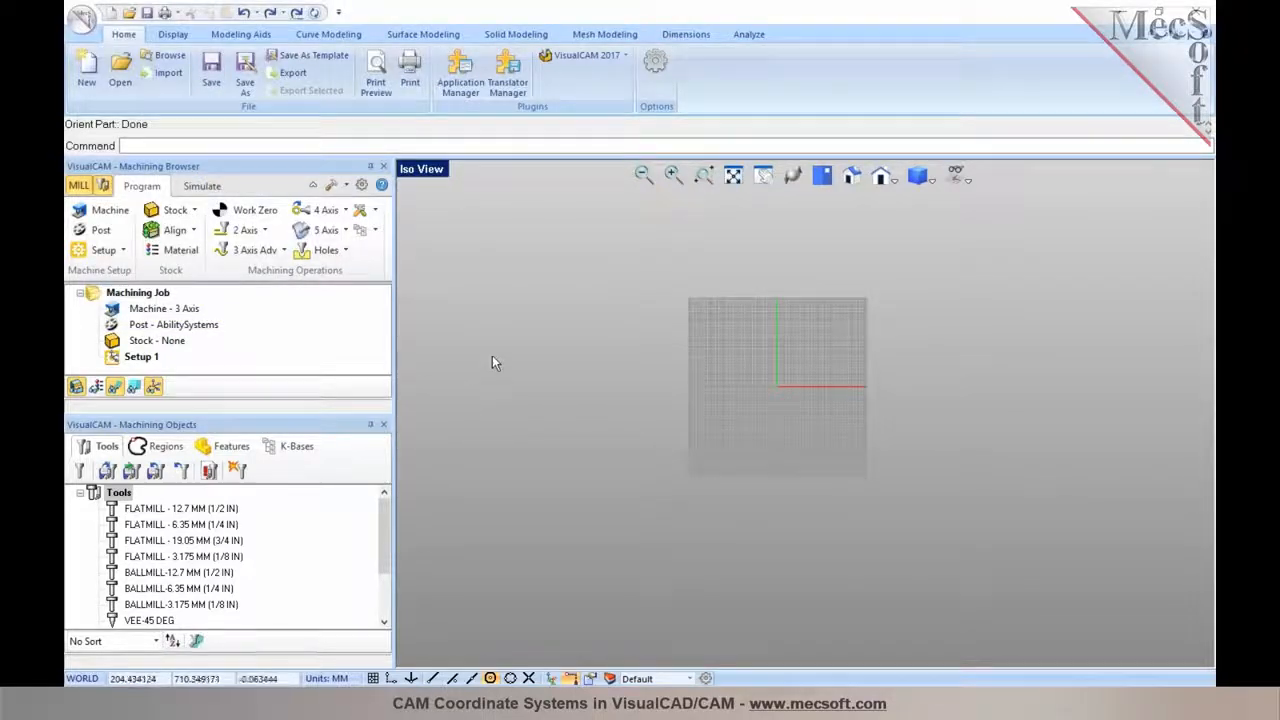
Step: Return the construction plane to the world coordinate system and examine the reoriented flange from the top and in isometric view
click(251, 38)
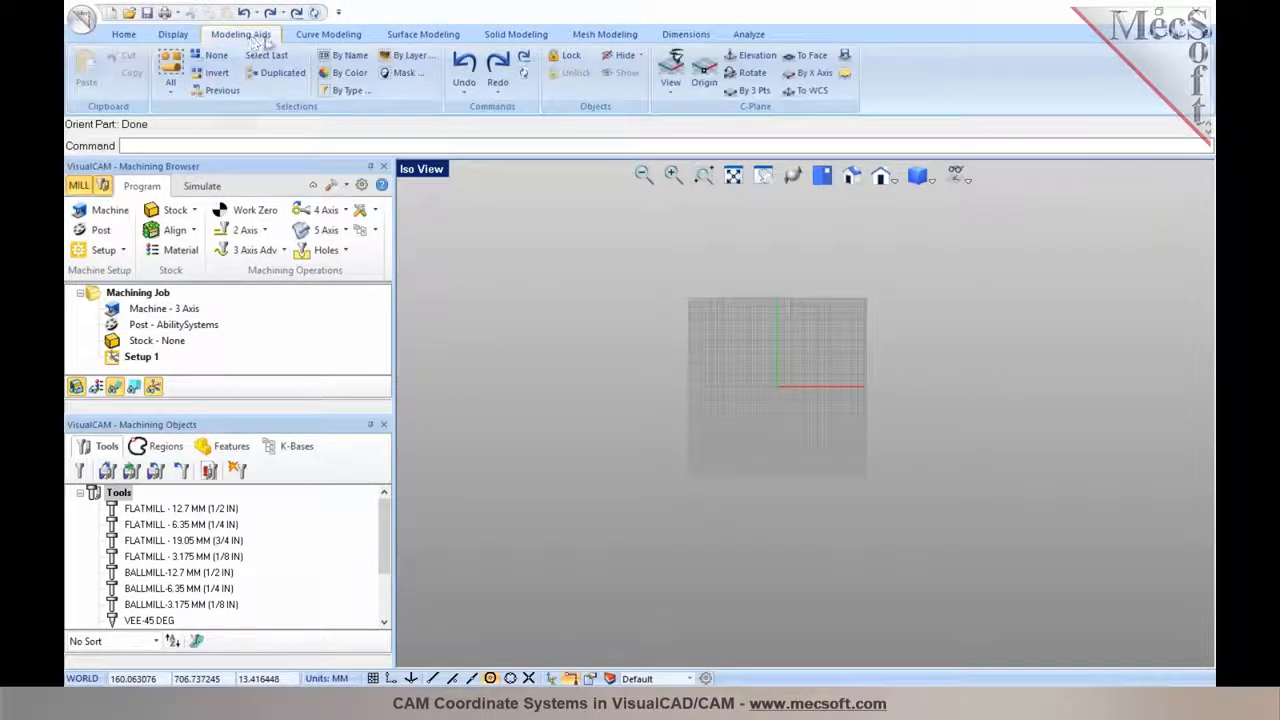
click(808, 92)
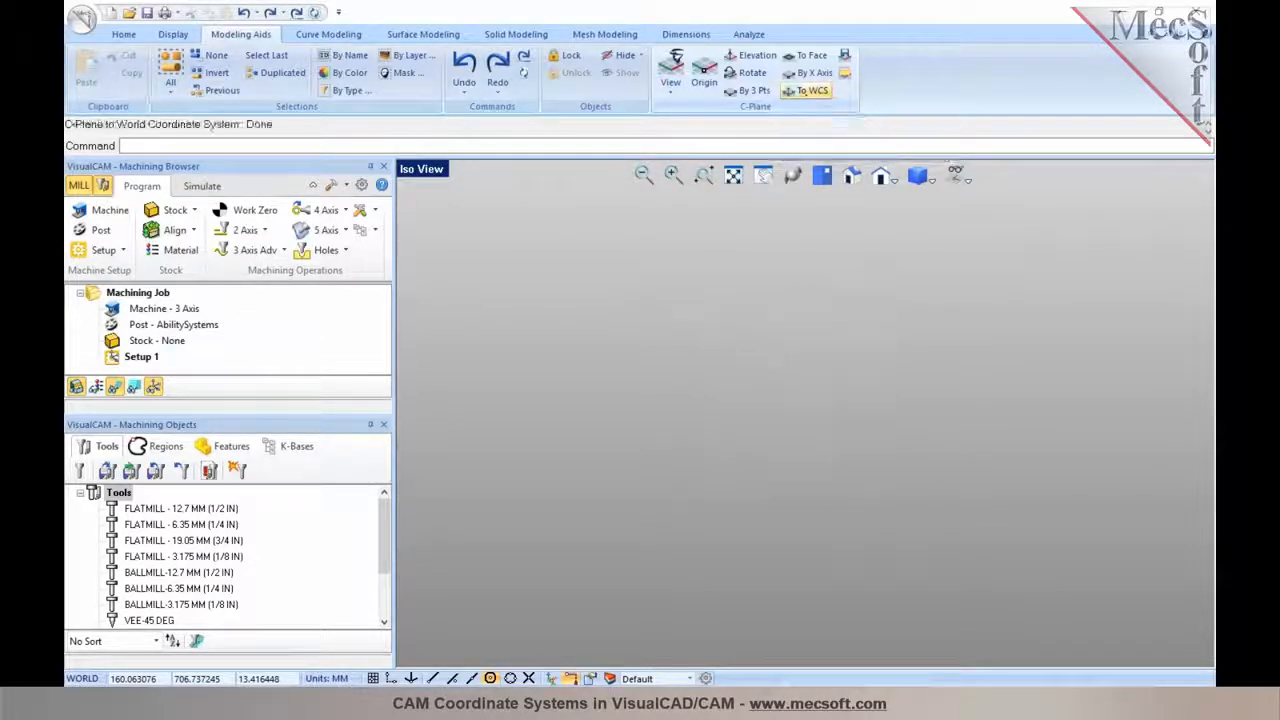
click(821, 176)
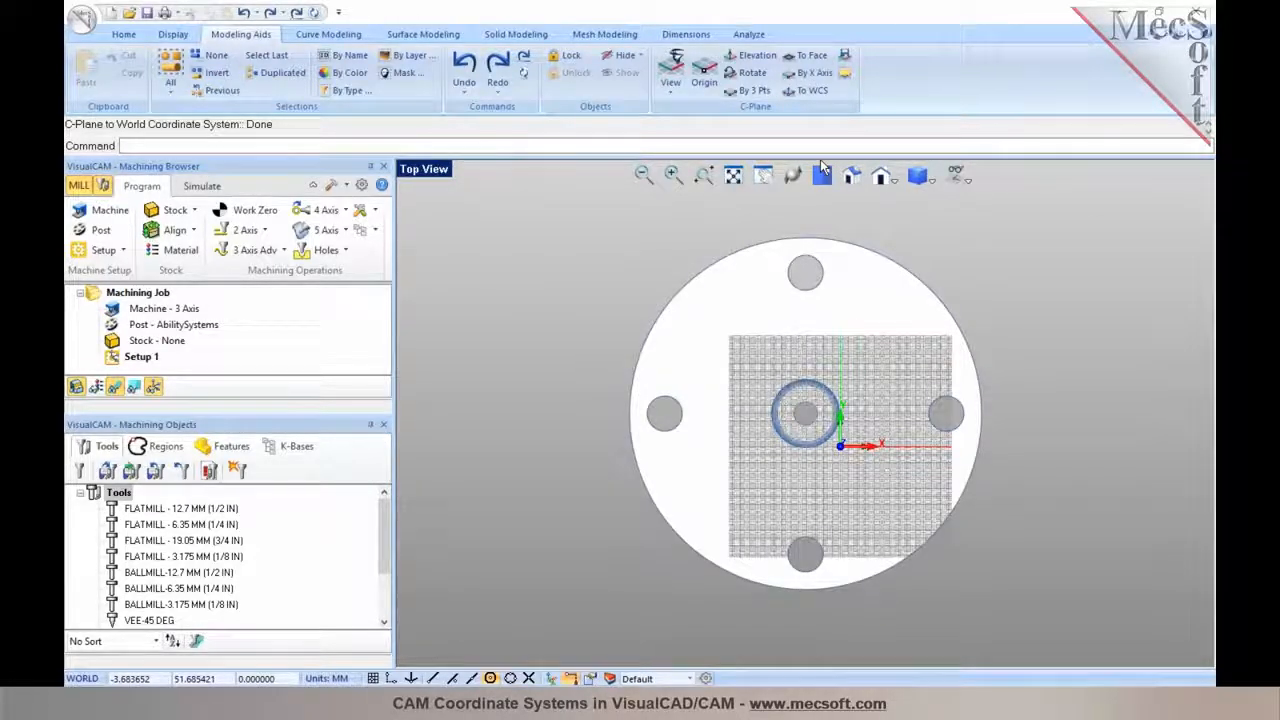
middle_drag(787, 502, 757, 480)
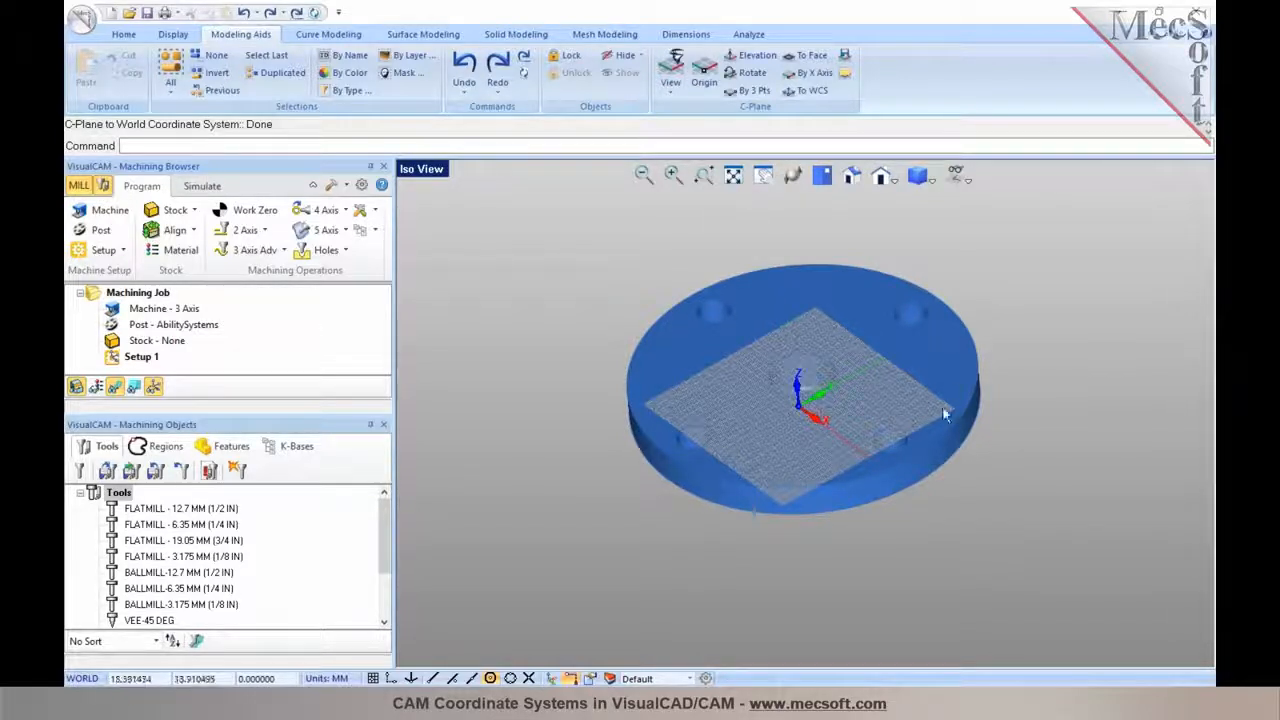
middle_drag(809, 357, 731, 291)
Step: Compare the reoriented flange across the standard views in a Quad Viewport layout and maximize the isometric viewport
click(421, 169)
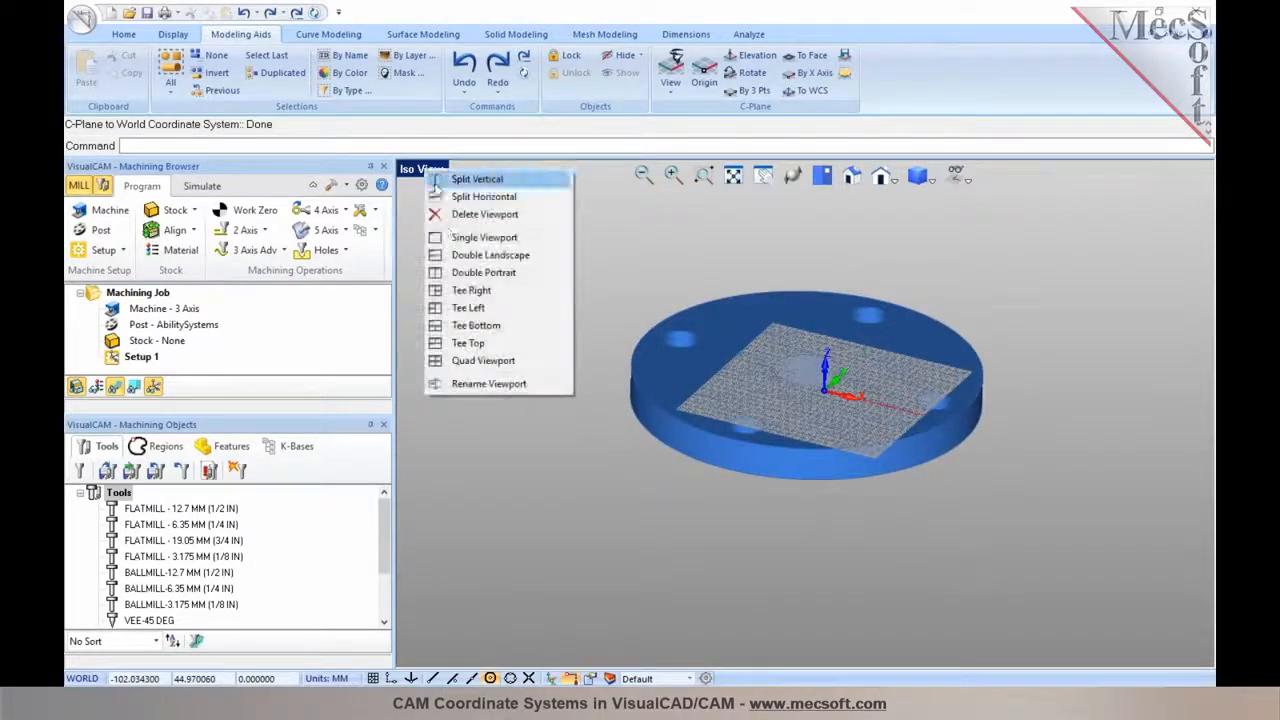
click(484, 360)
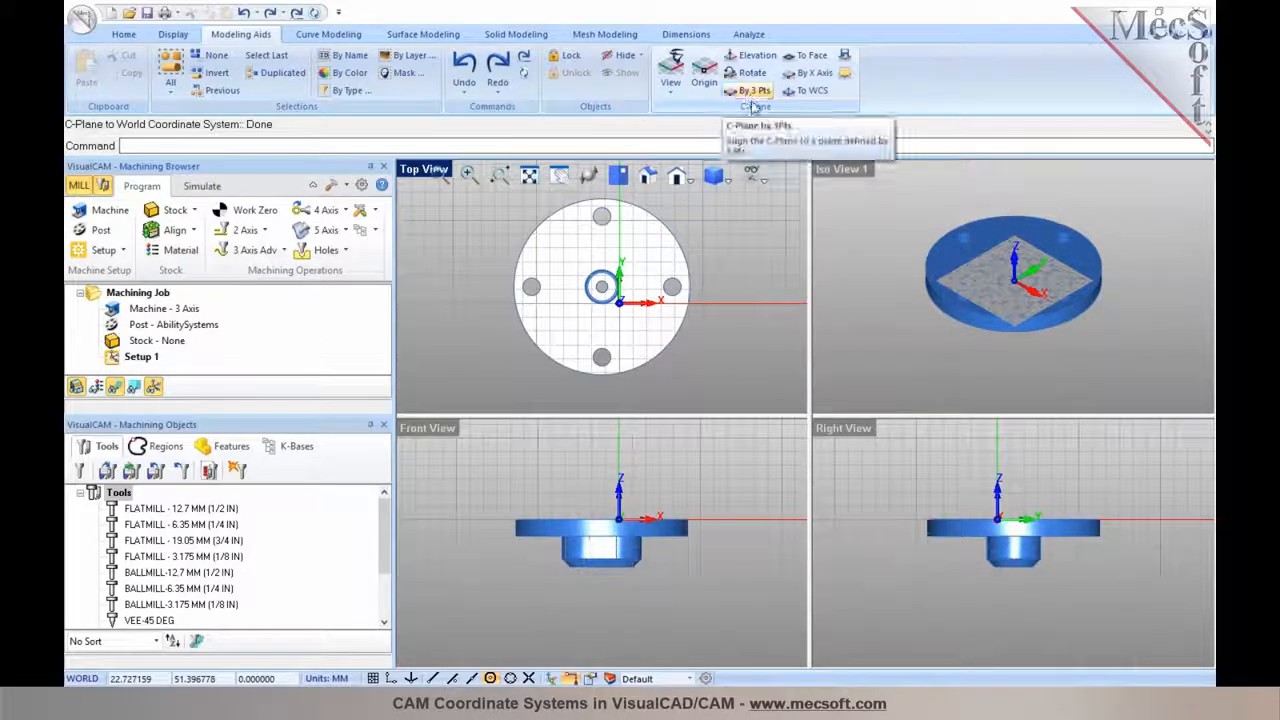
double_click(844, 173)
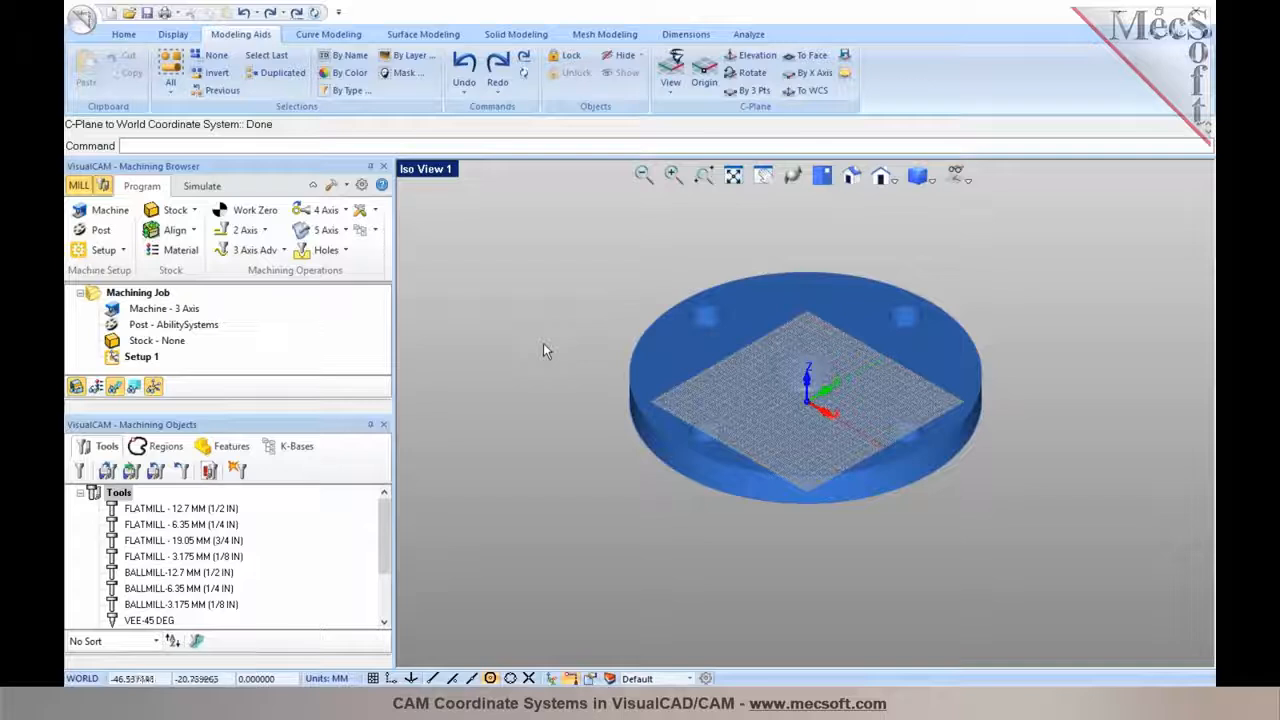
Step: Create a cylinder stock along the Z axis, sized by copying the model's bounding cylinder
click(170, 212)
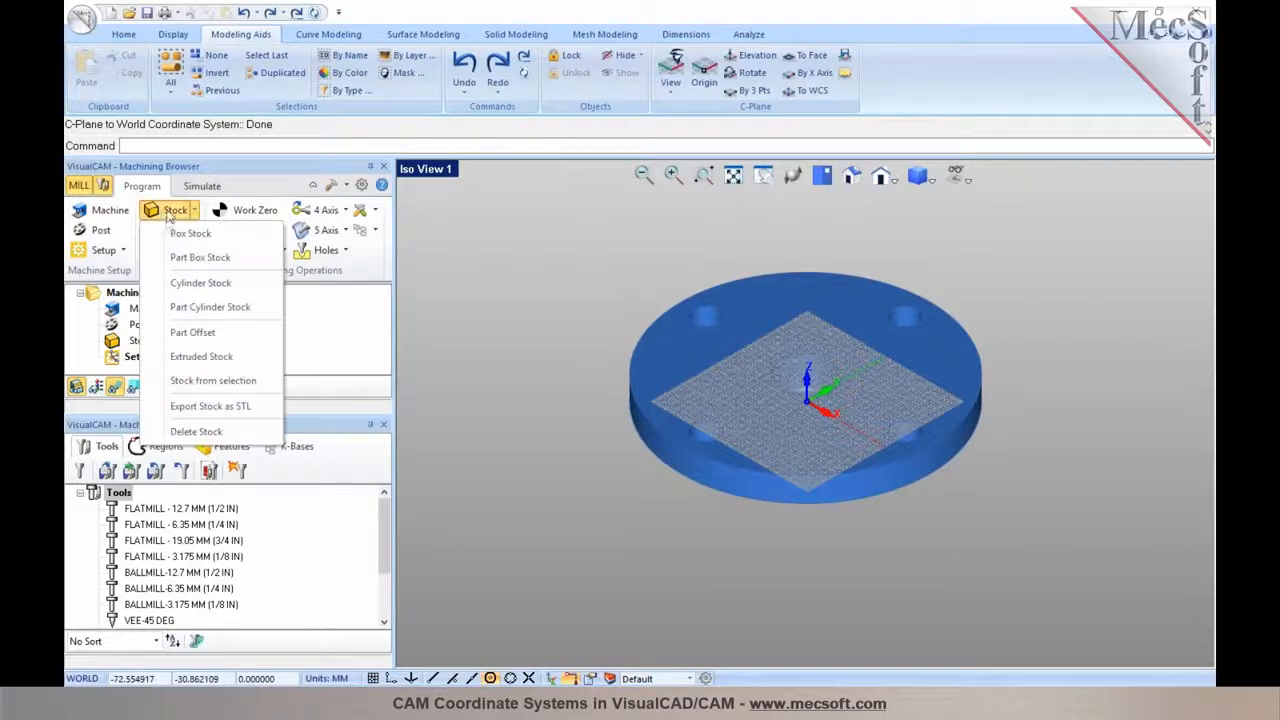
click(200, 283)
click(279, 397)
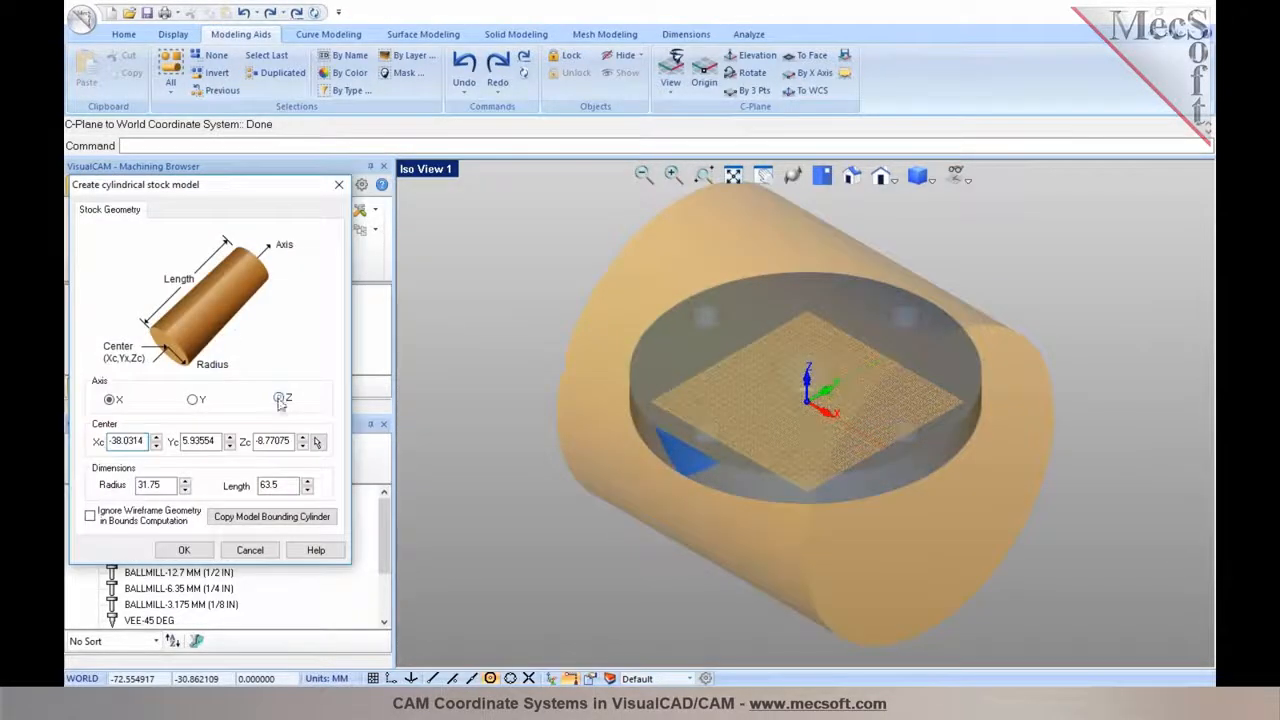
click(271, 516)
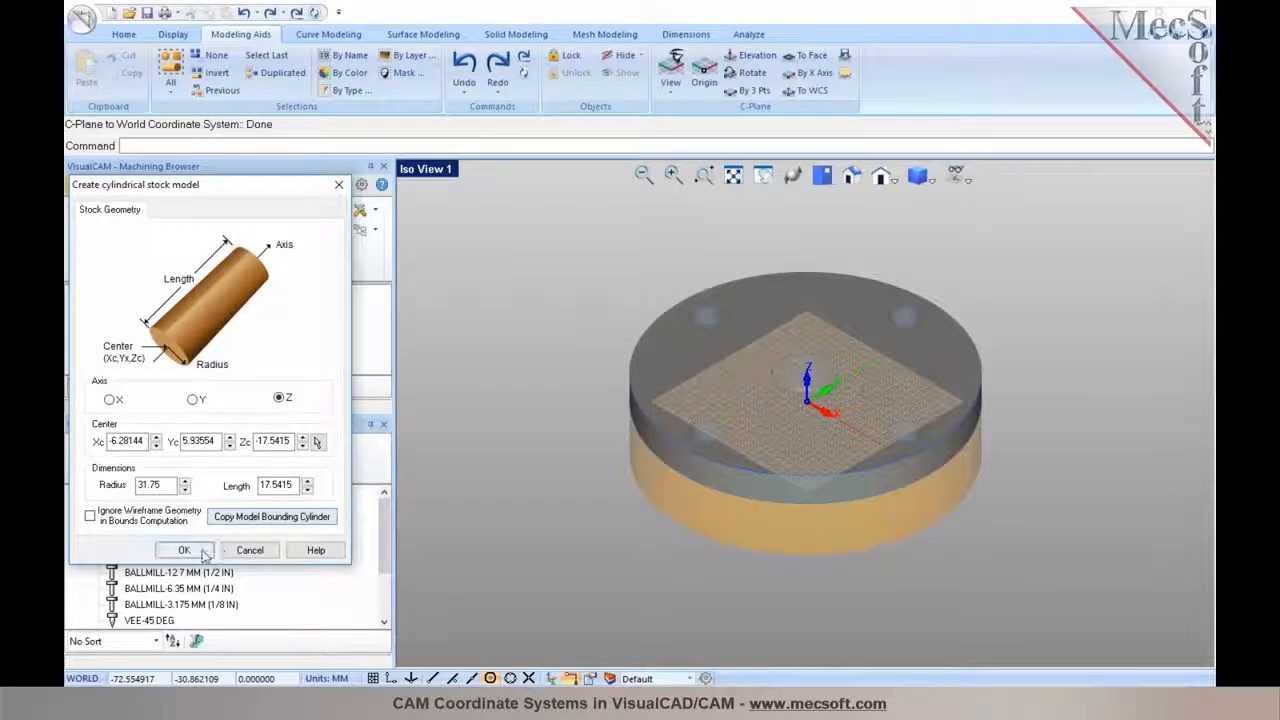
click(182, 550)
Step: Locate the world coordinate system on the stock box, with the zero face at Highest Z and the zero position at Center
click(178, 231)
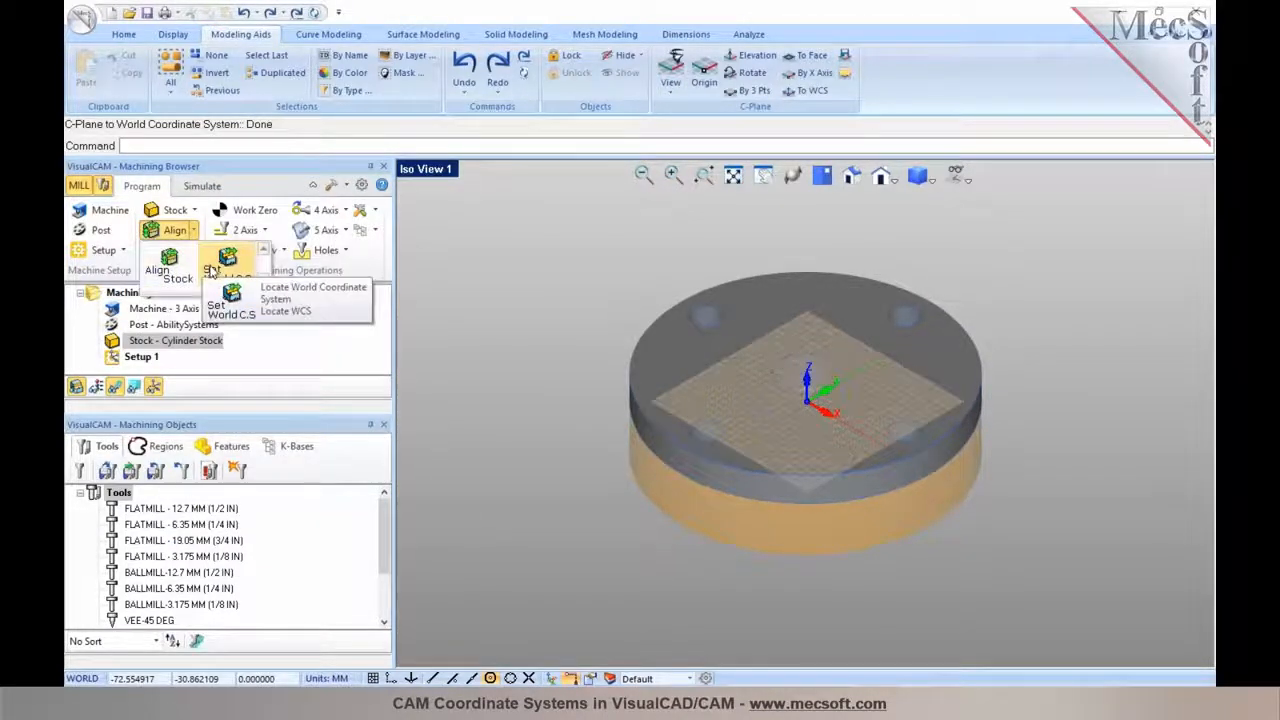
click(211, 271)
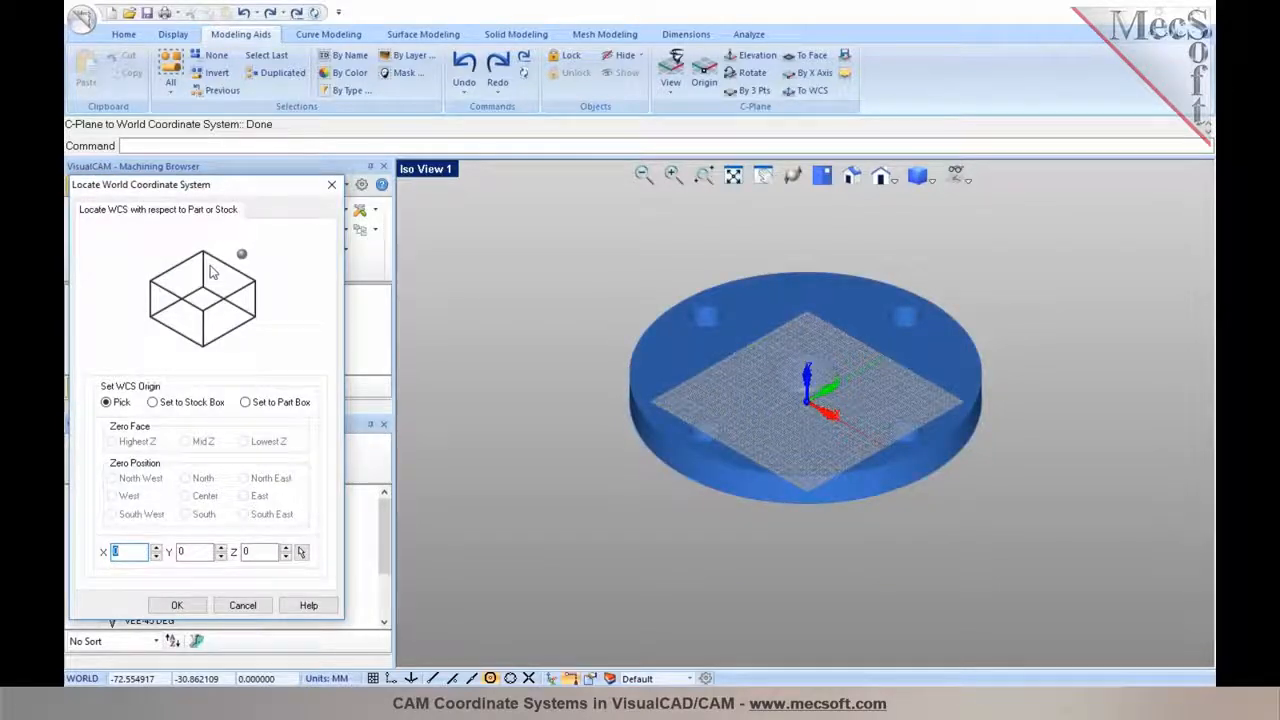
click(195, 402)
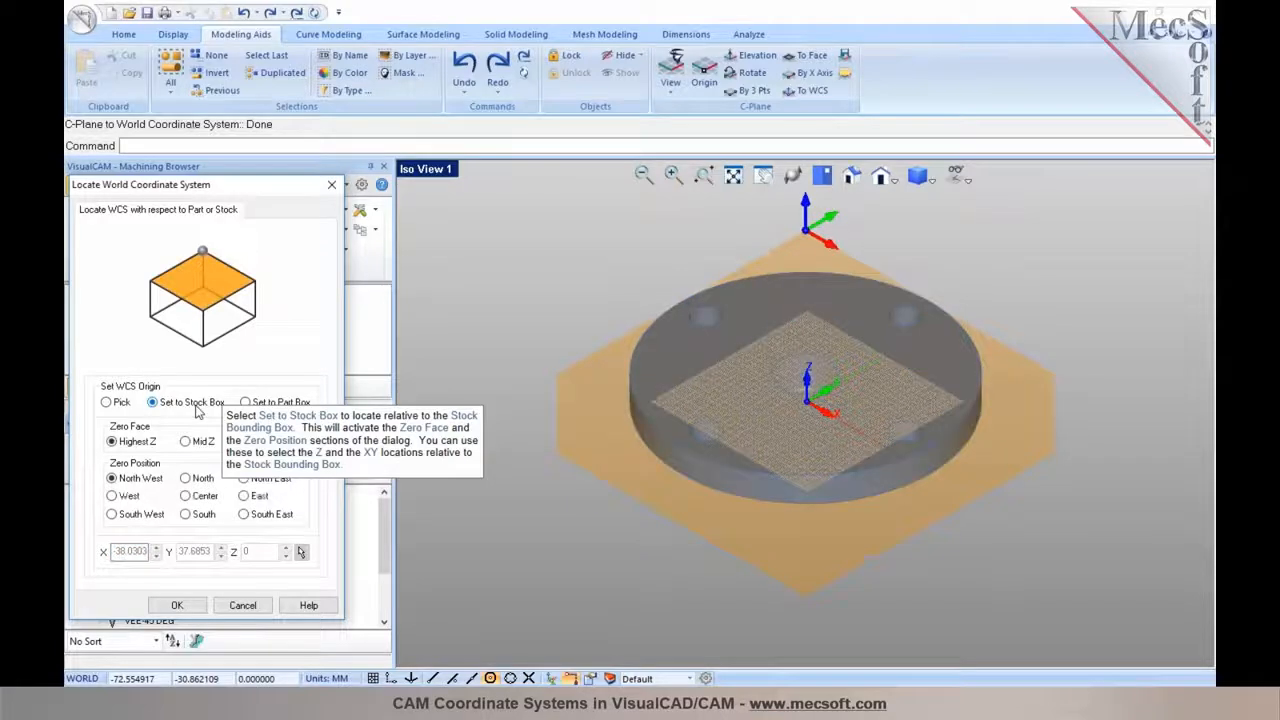
click(190, 500)
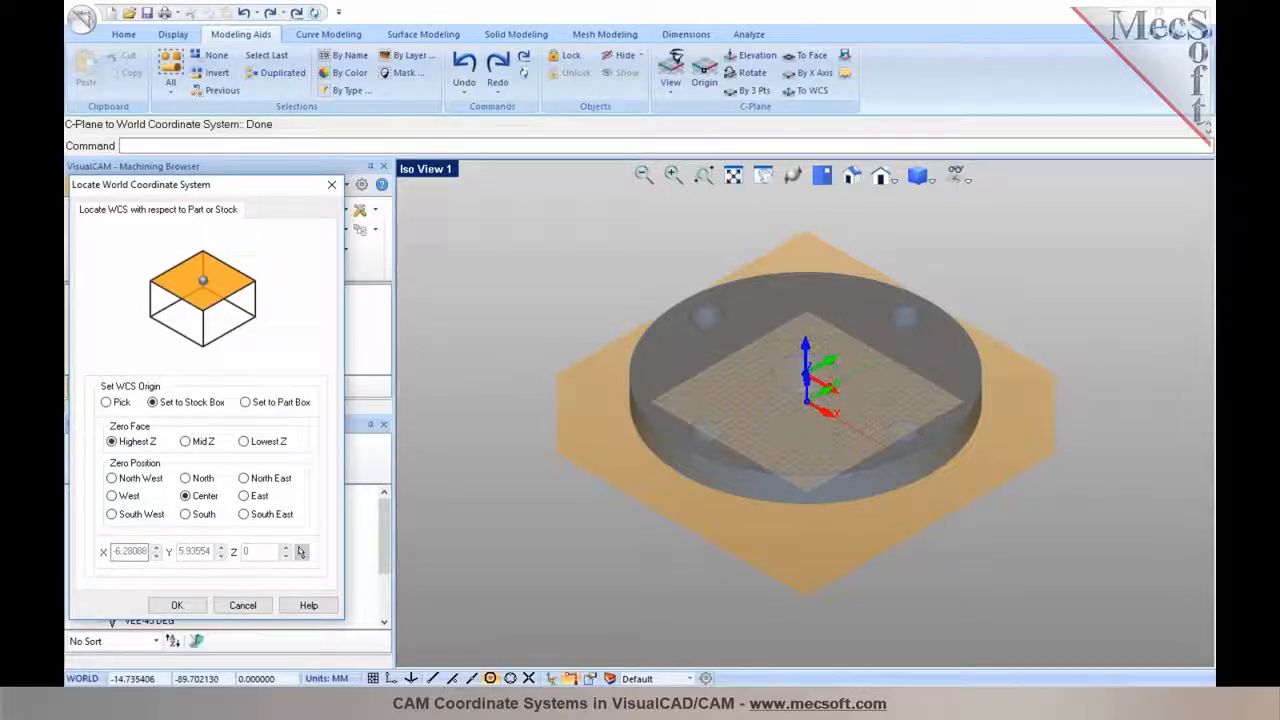
click(177, 605)
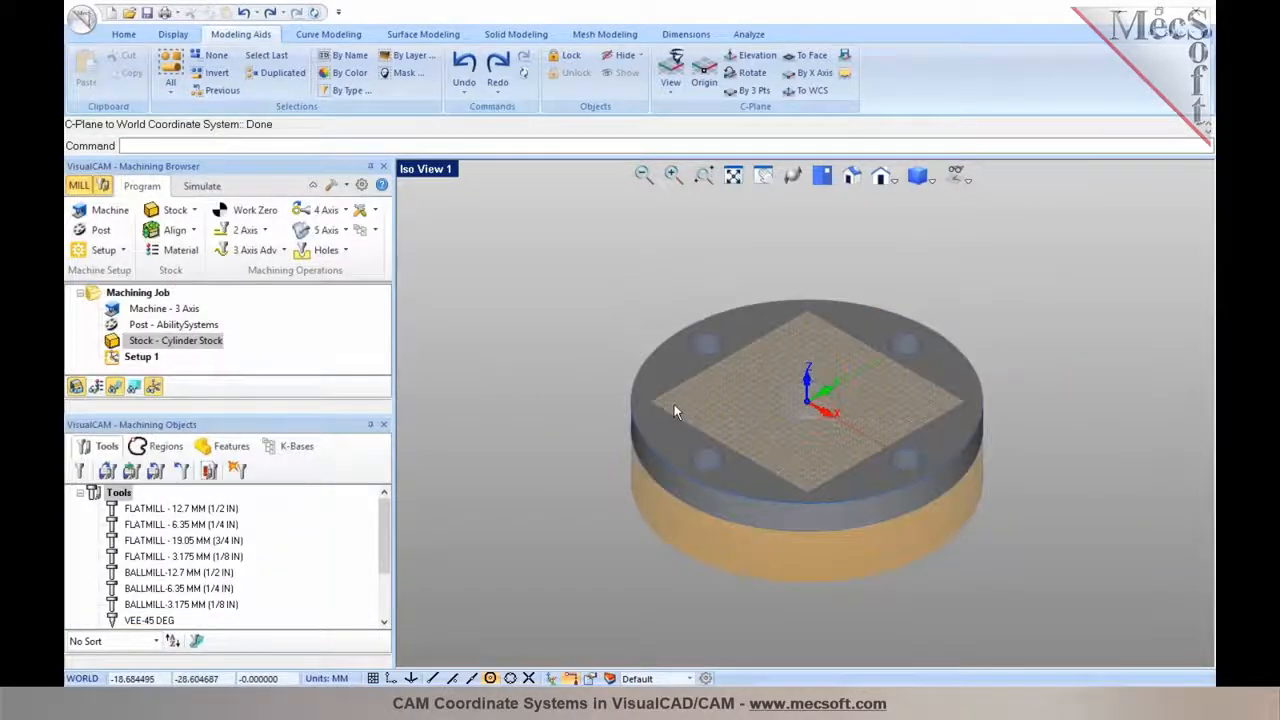
Step: Hide the grid around the world origin on the flange's top face and enlarge the Machining Job tree's display area
click(964, 179)
click(1000, 201)
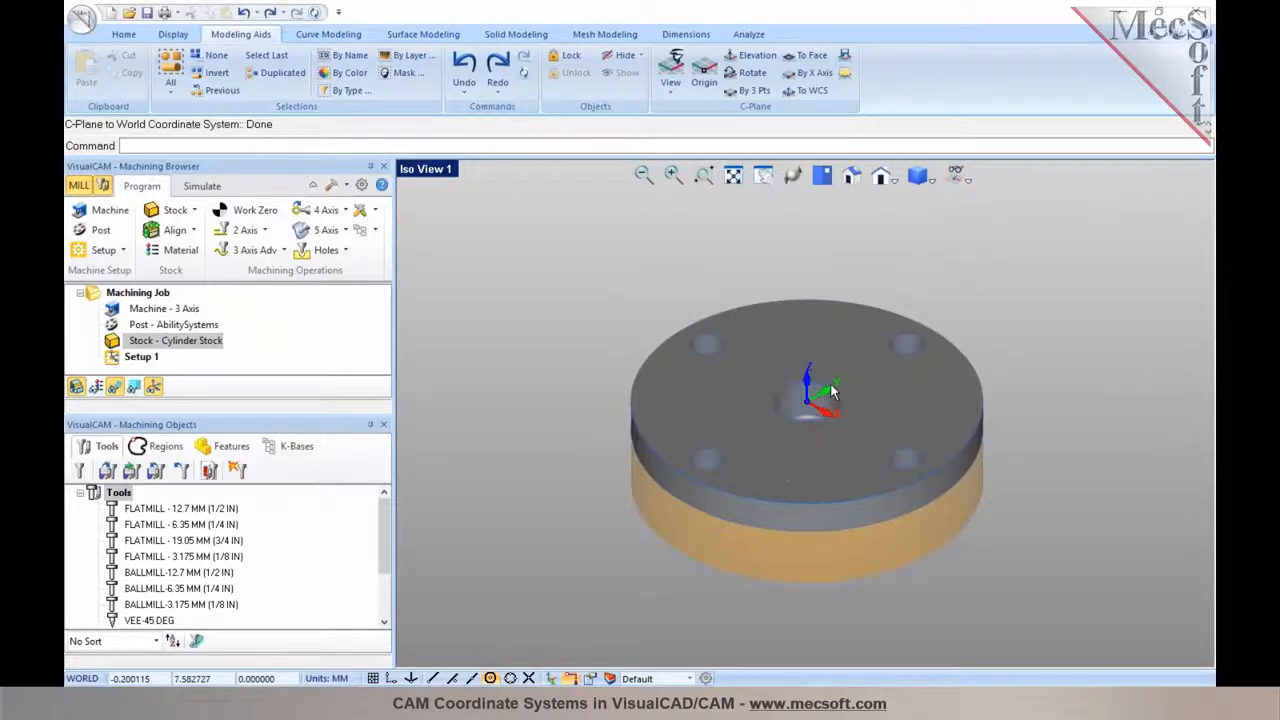
scroll(800, 417, up, 3)
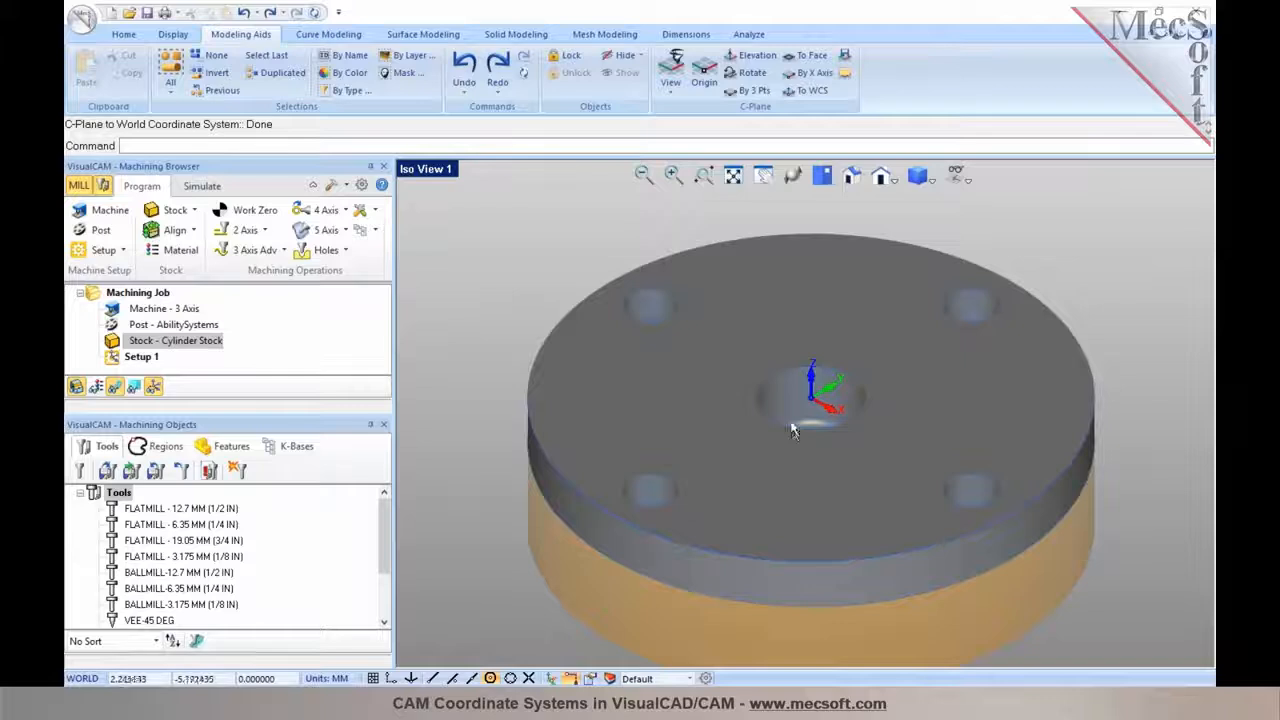
scroll(802, 358, down, 3)
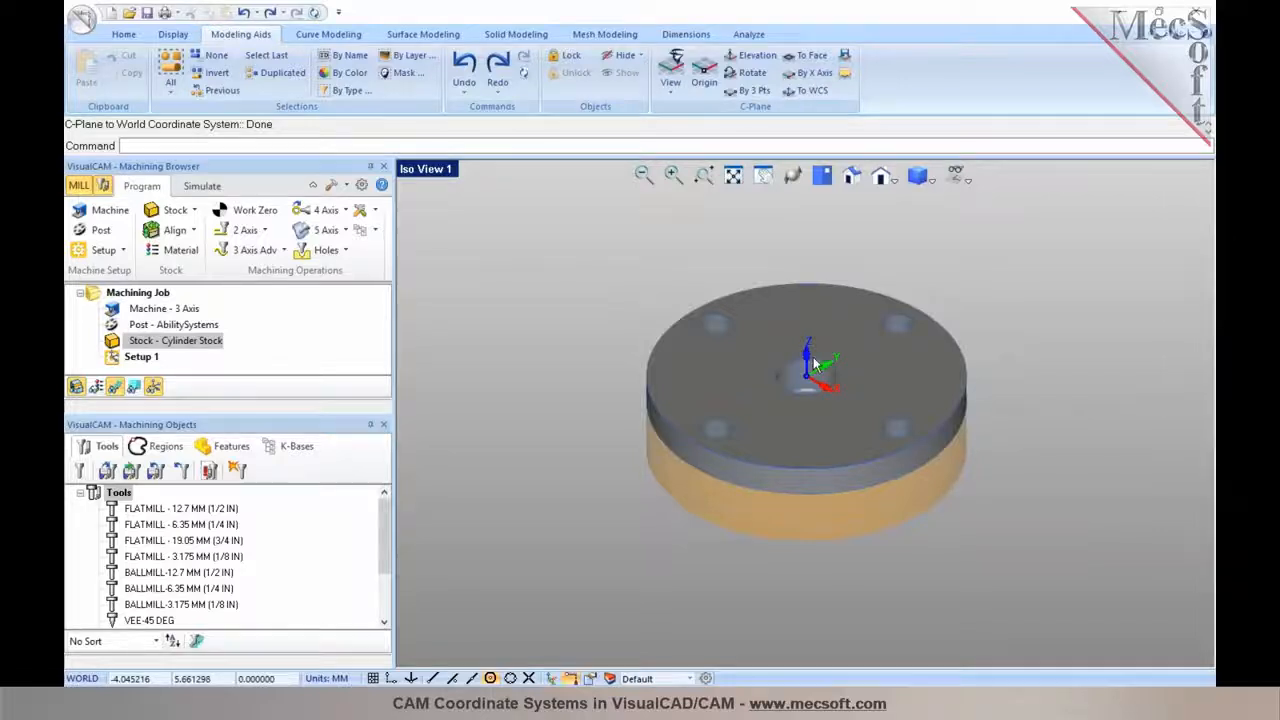
scroll(810, 356, up, 2)
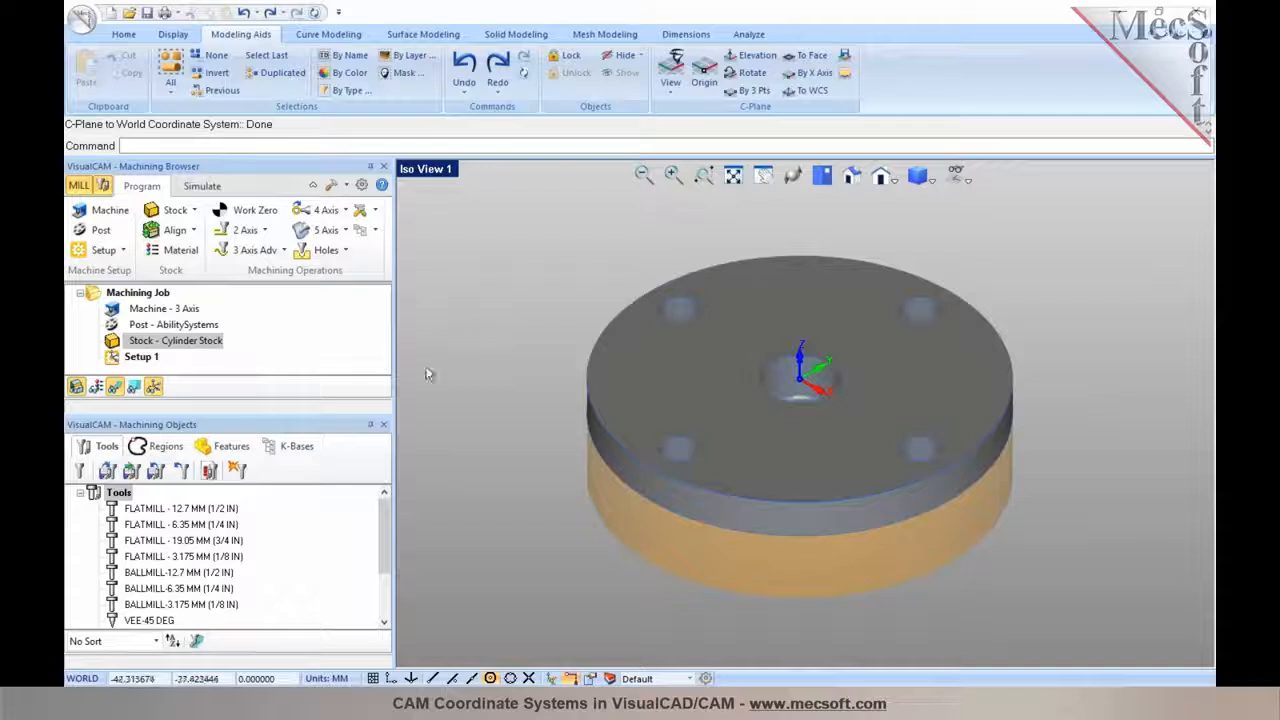
drag(301, 412, 302, 470)
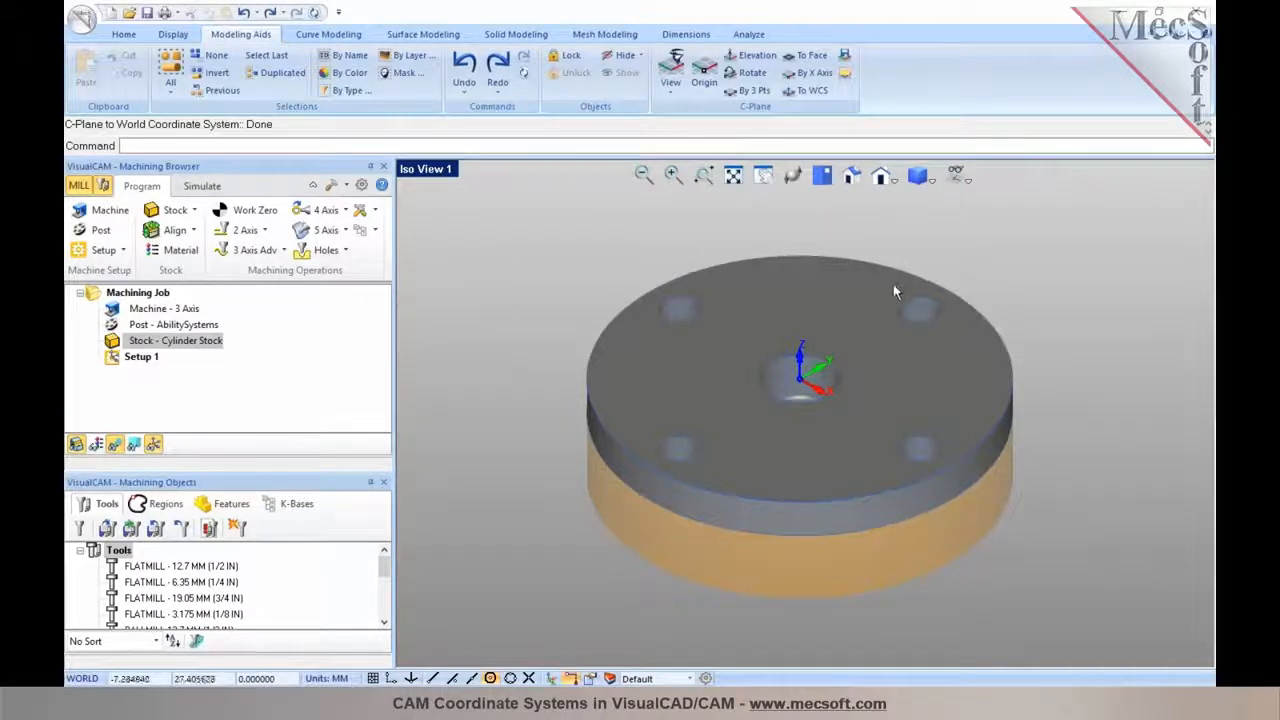
Step: Start a 2 1/2 Axis Profiling operation and use the flange's circular outer top edge as the machining region
click(259, 233)
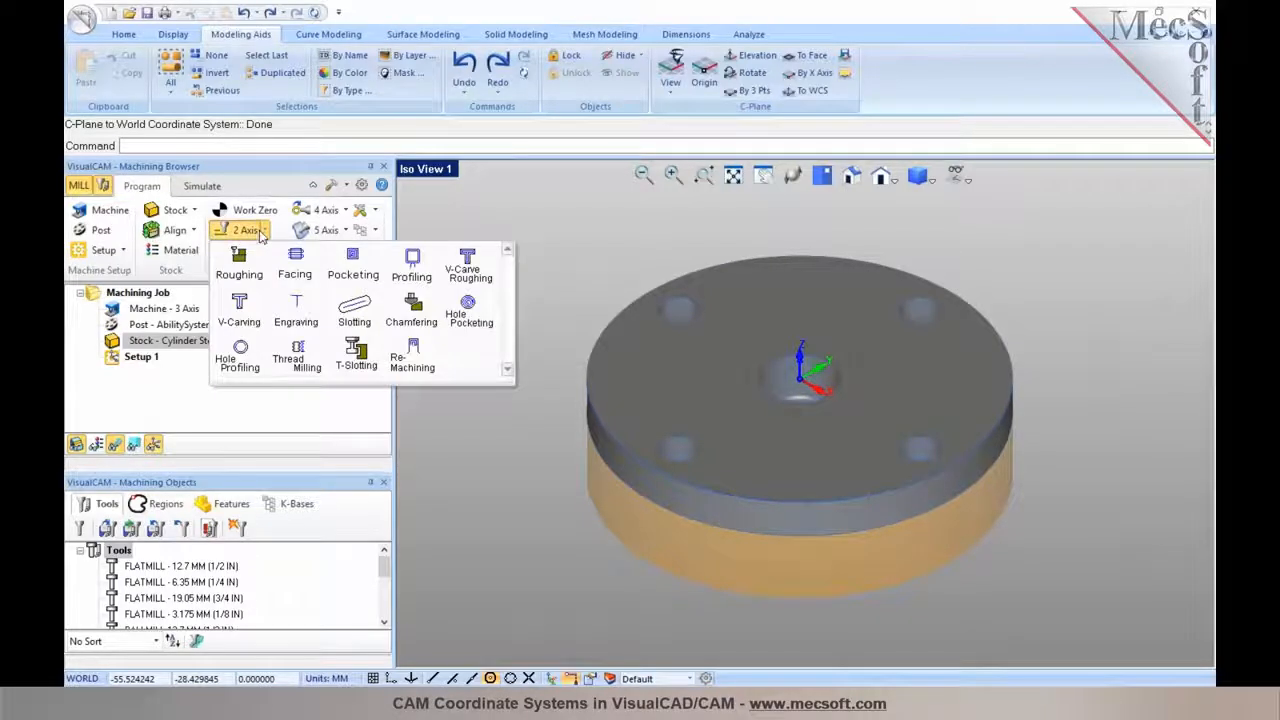
click(412, 262)
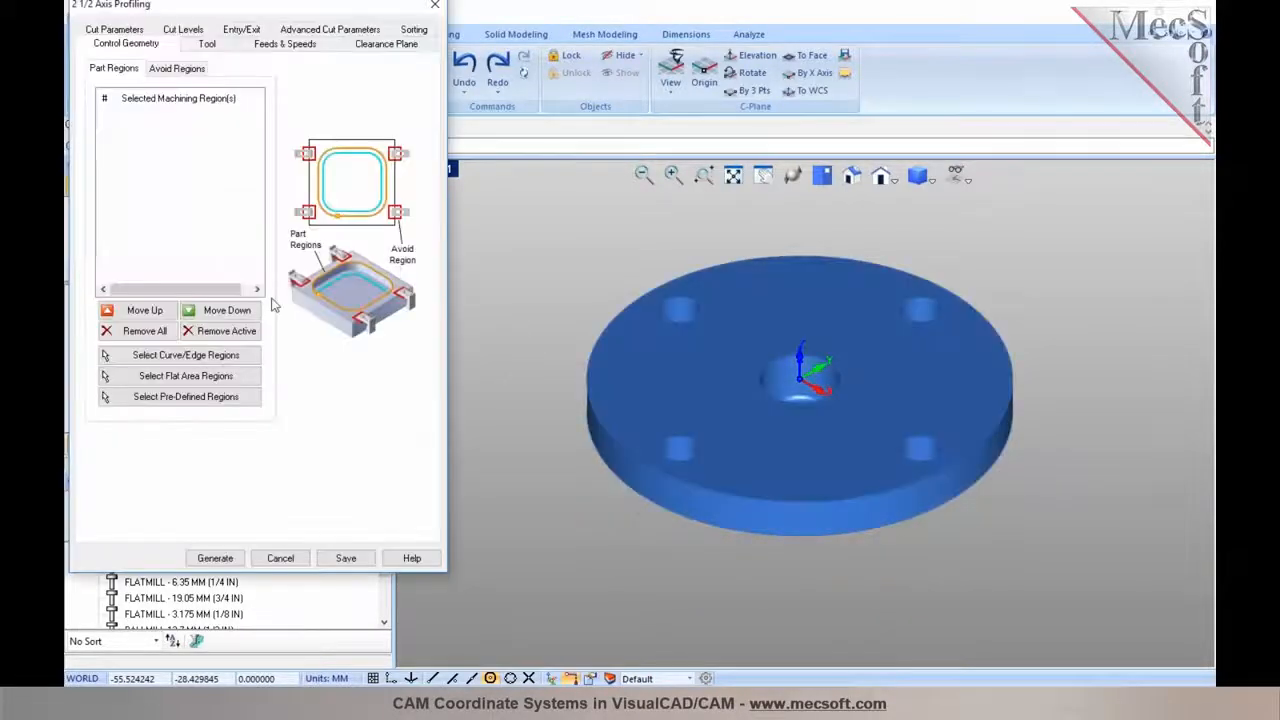
click(186, 355)
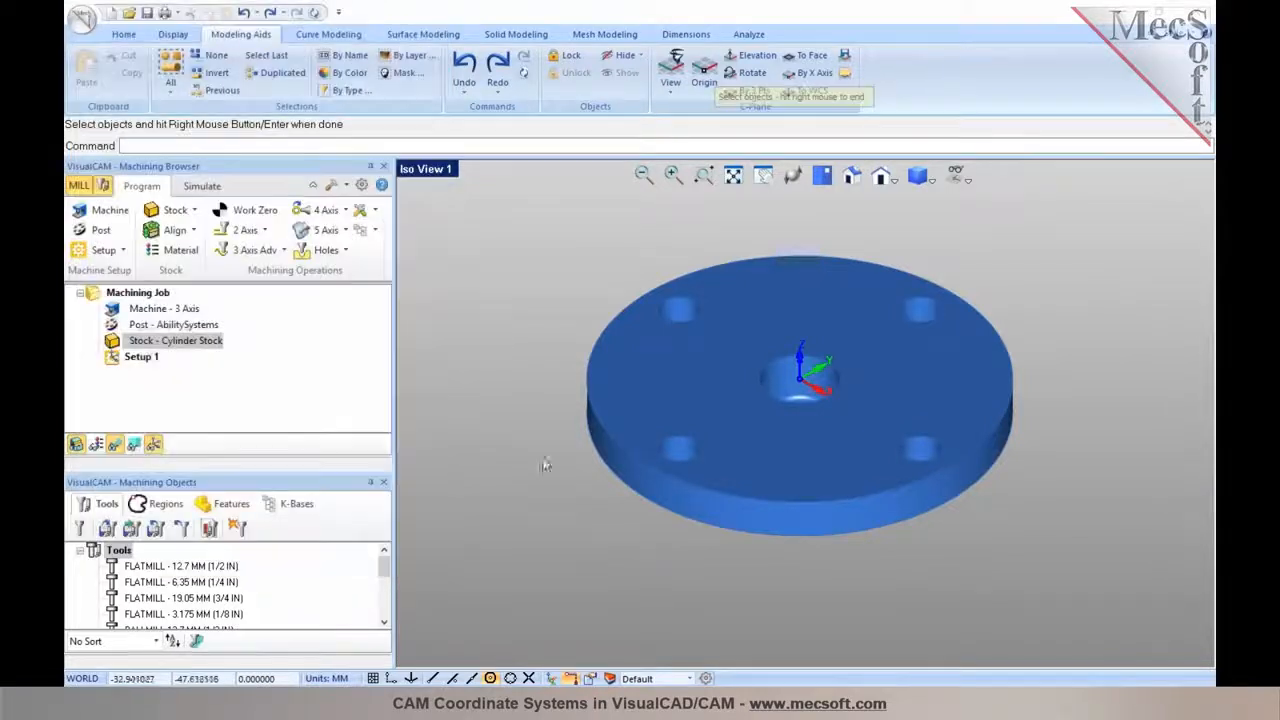
click(631, 454)
right_click(615, 441)
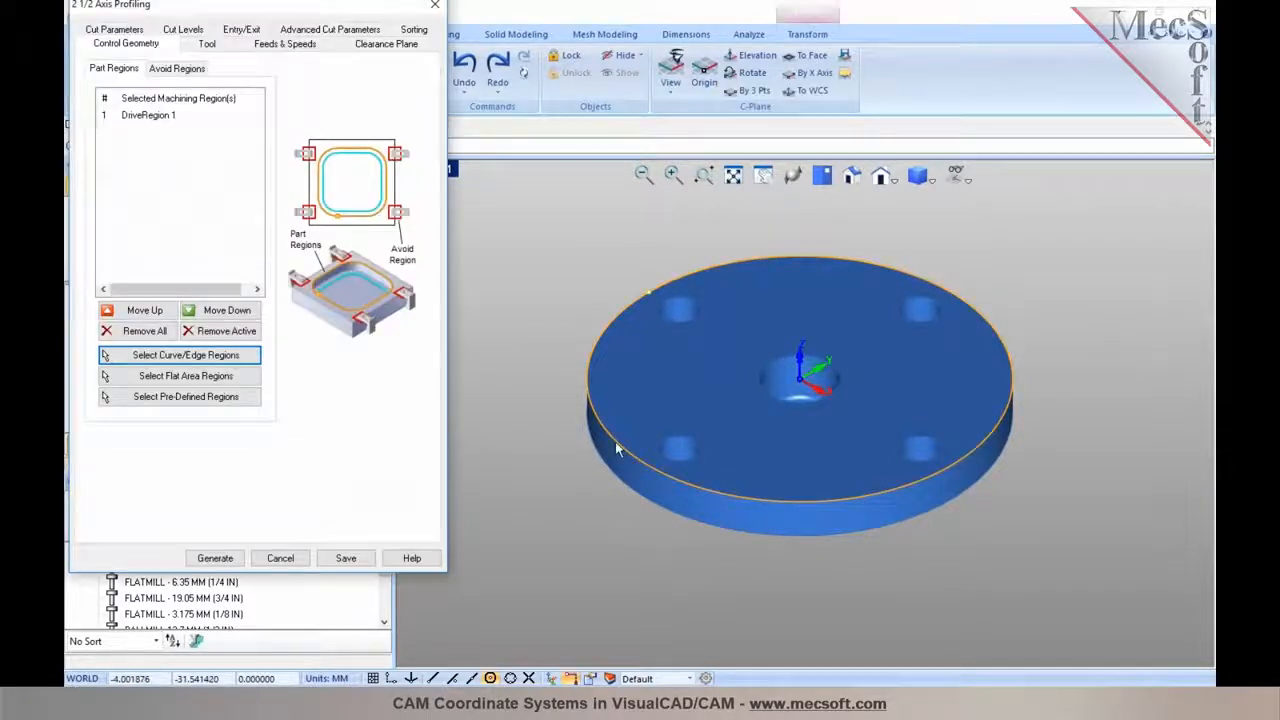
Step: Assign the FLATMILL - 6.35 MM (1/4 IN) tool, set the cut direction to Climb (Down Cut), and generate the profiling toolpath
click(205, 44)
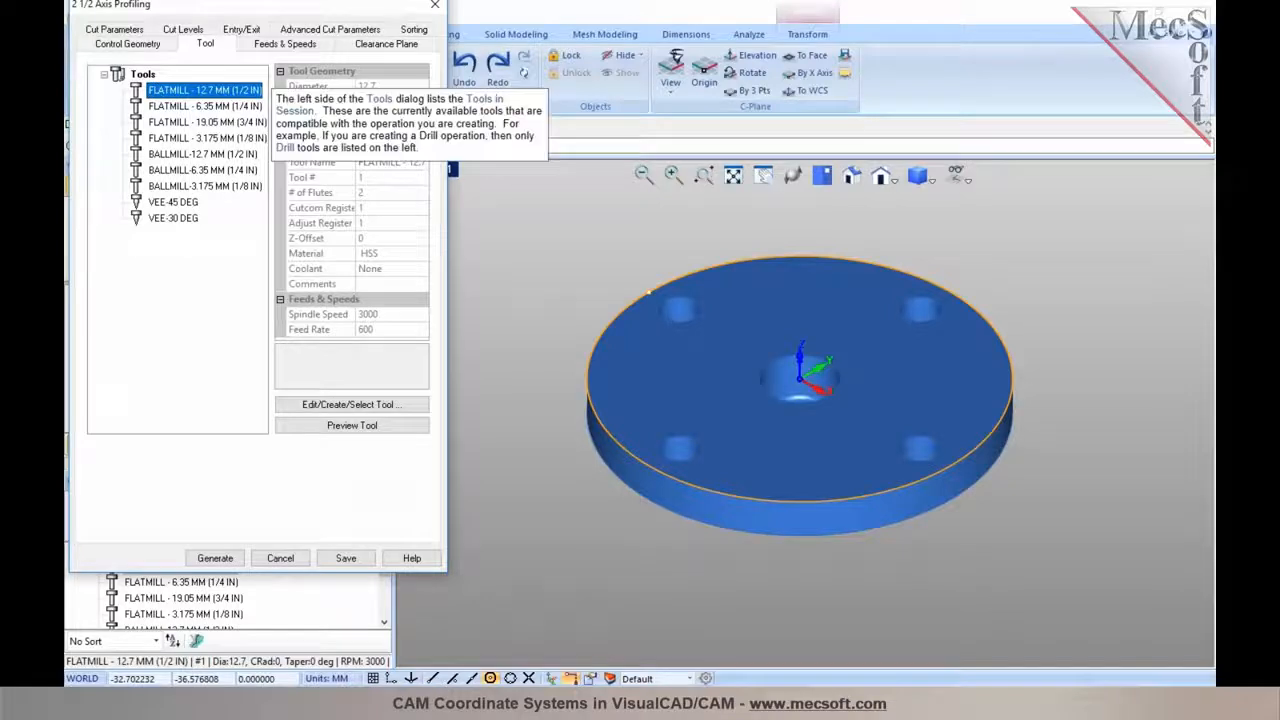
click(160, 106)
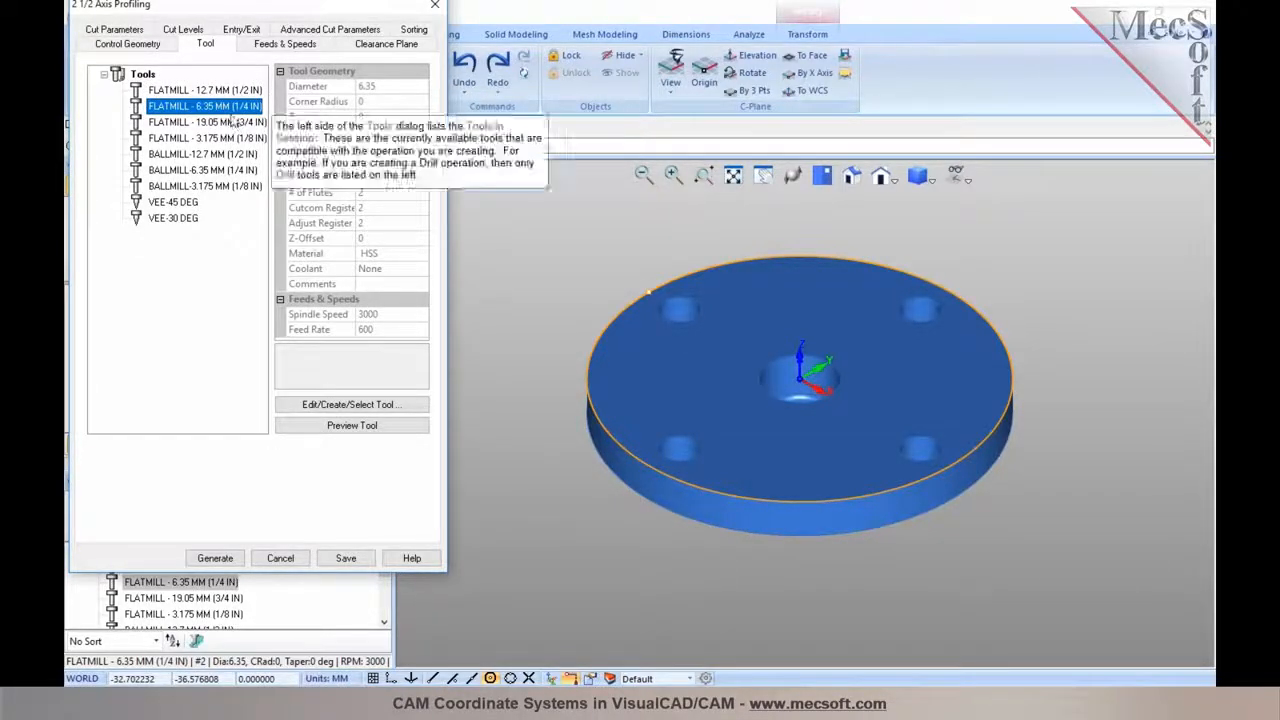
click(112, 29)
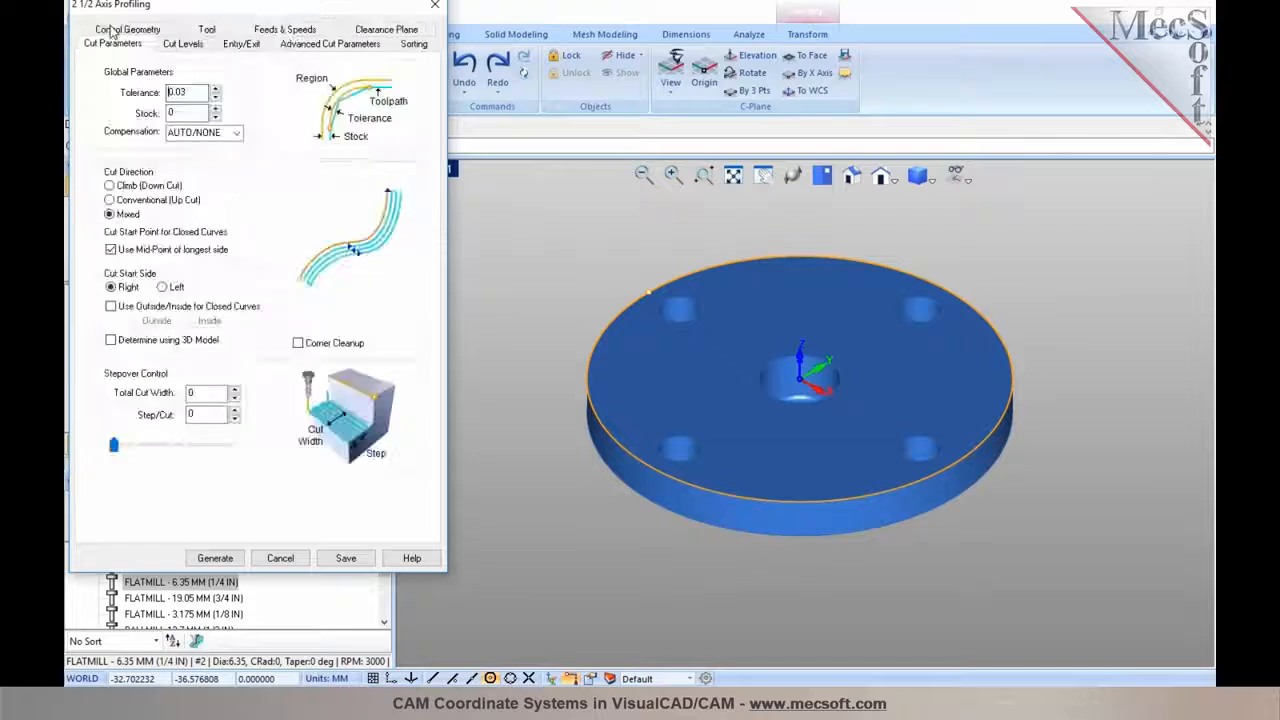
click(120, 186)
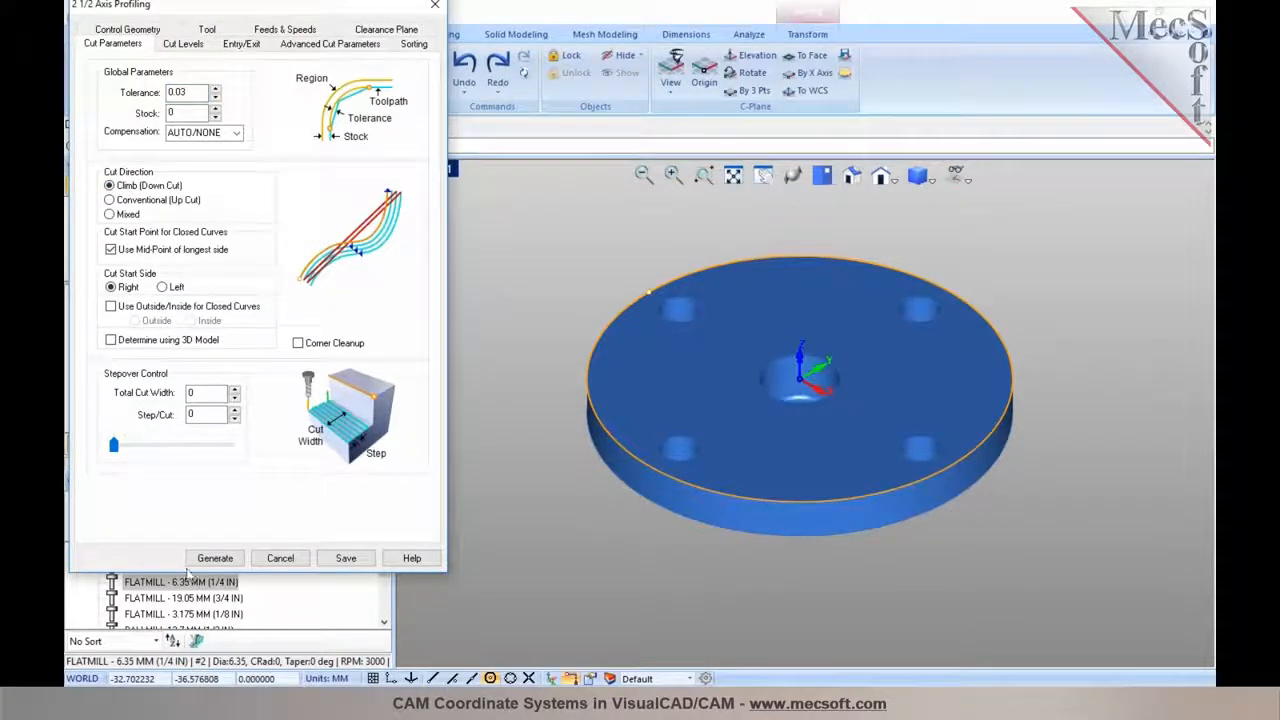
click(214, 558)
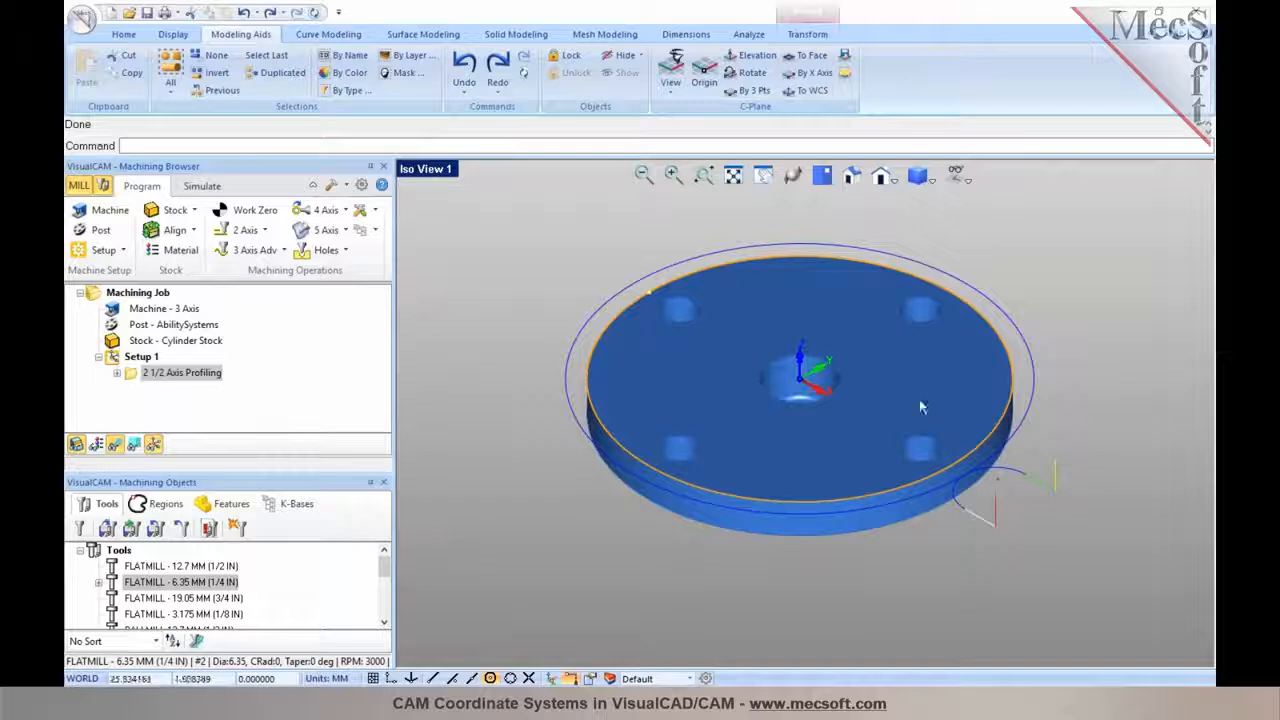
Step: Post the 2 1/2 Axis Profiling operation to the Desktop as "MILL PartOrient-4_2 1_2 Axis Profiling.nc" with the AbilitySystems post
click(138, 357)
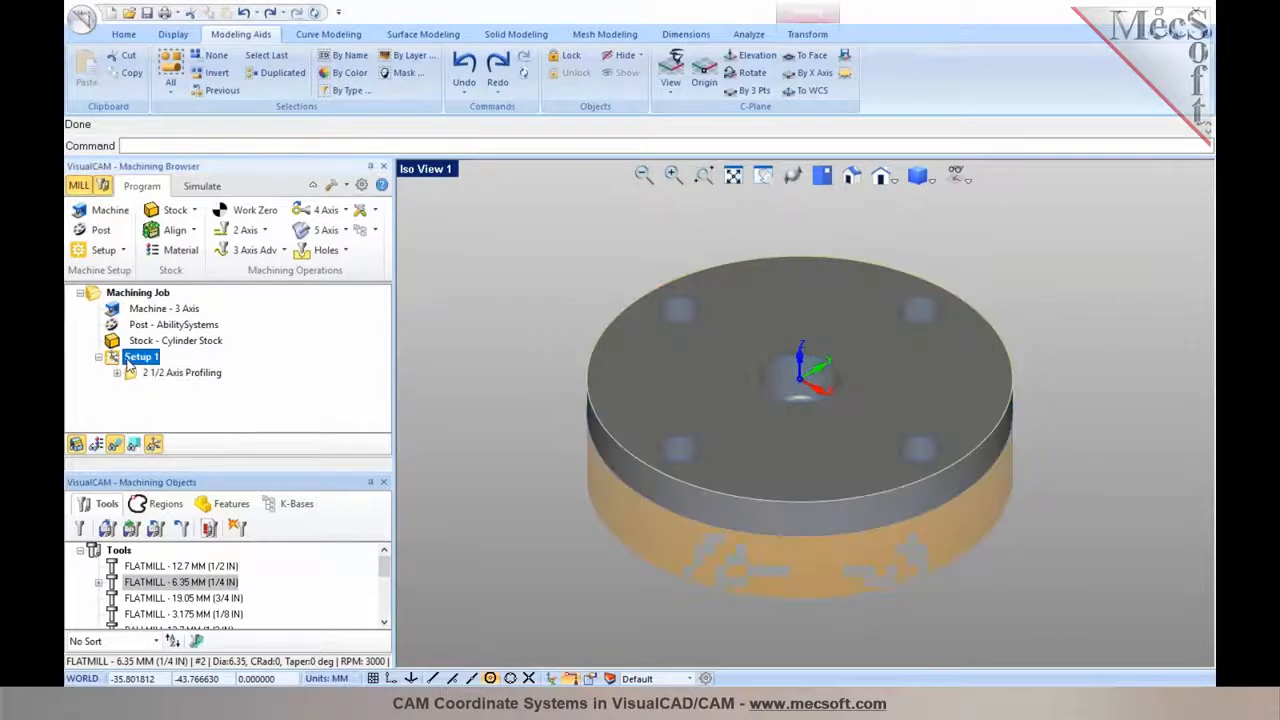
click(140, 373)
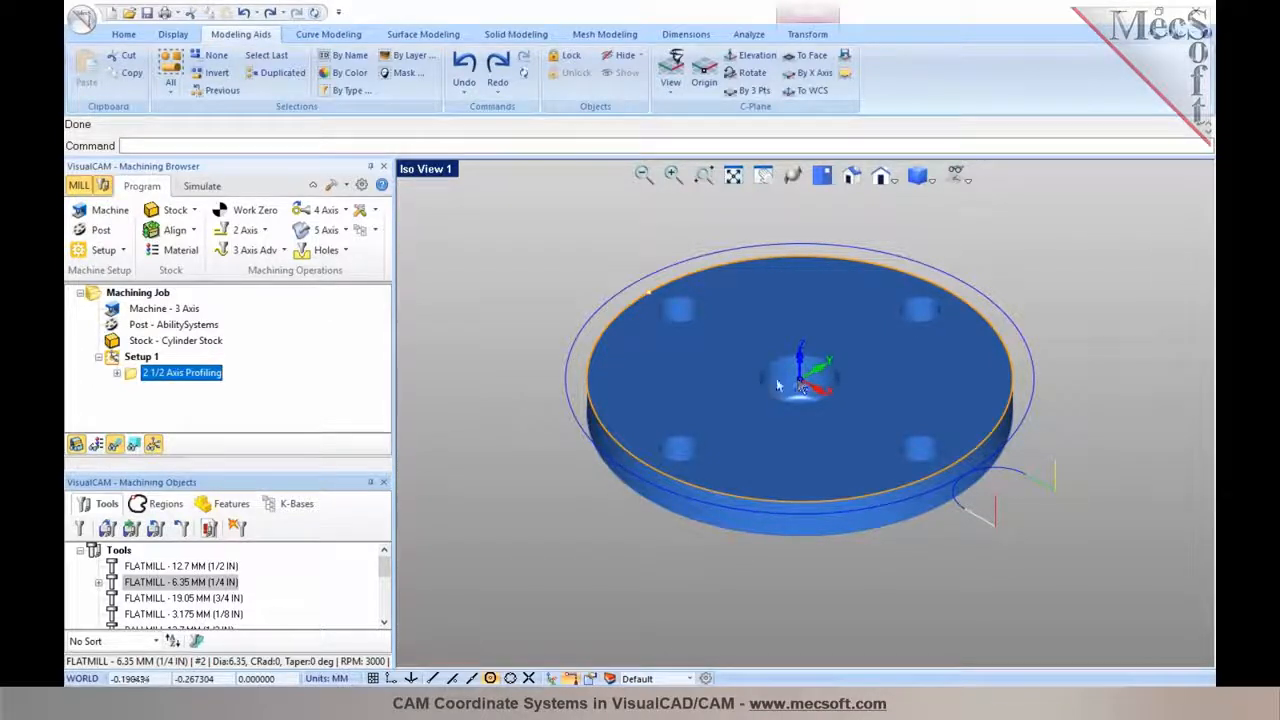
right_click(170, 371)
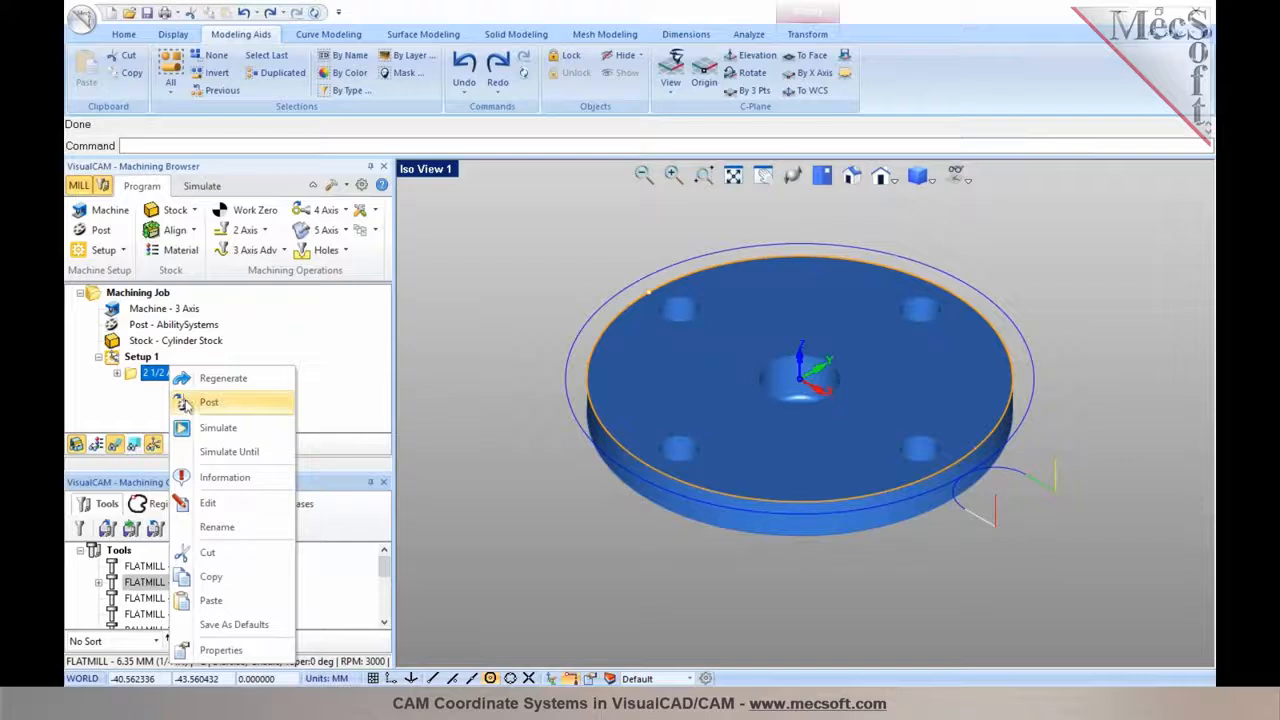
click(186, 404)
click(458, 278)
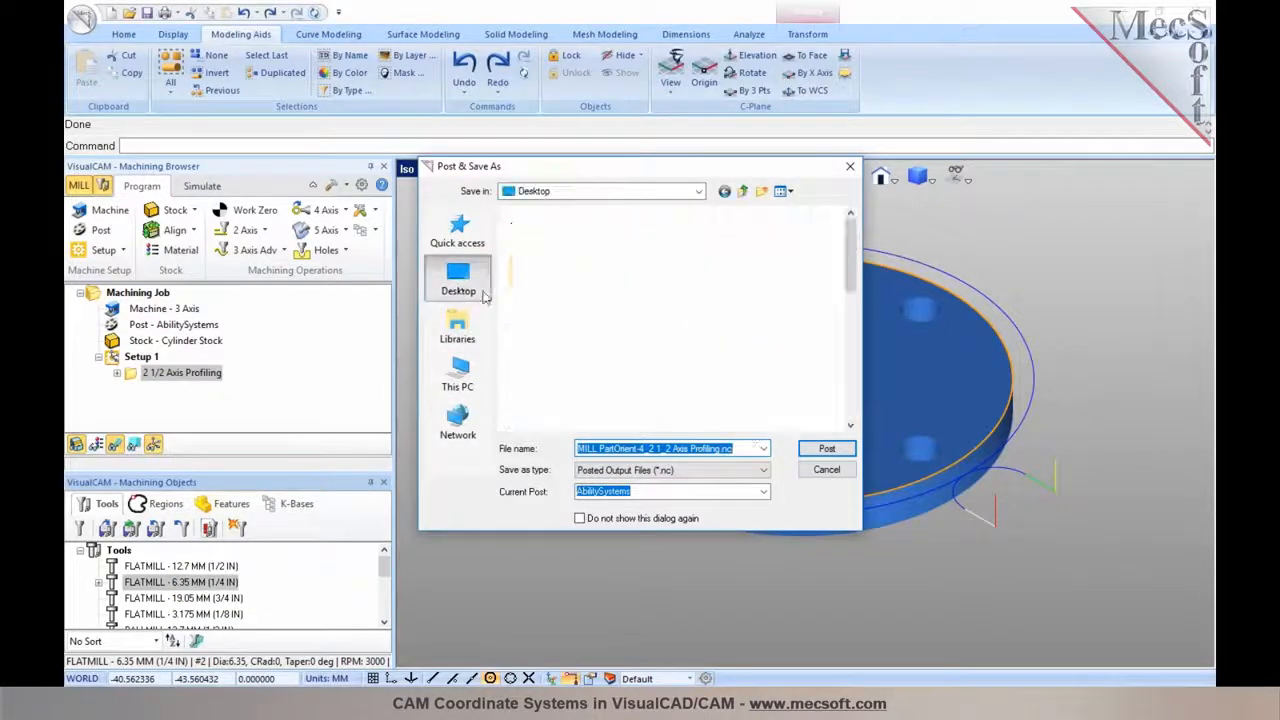
click(826, 449)
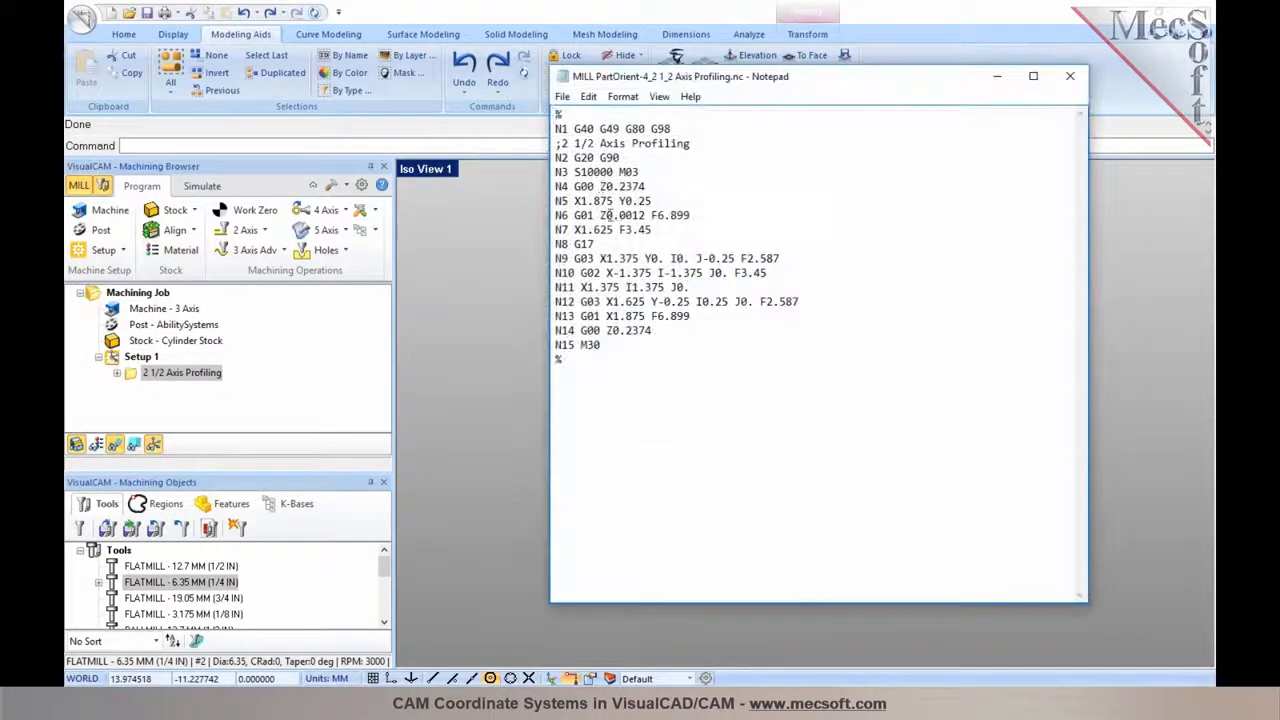
Step: Compare the posted G-code's start coordinates in block N5 with the toolpath and the world origin on the flange
drag(678, 78, 1078, 197)
scroll(502, 307, down, 6)
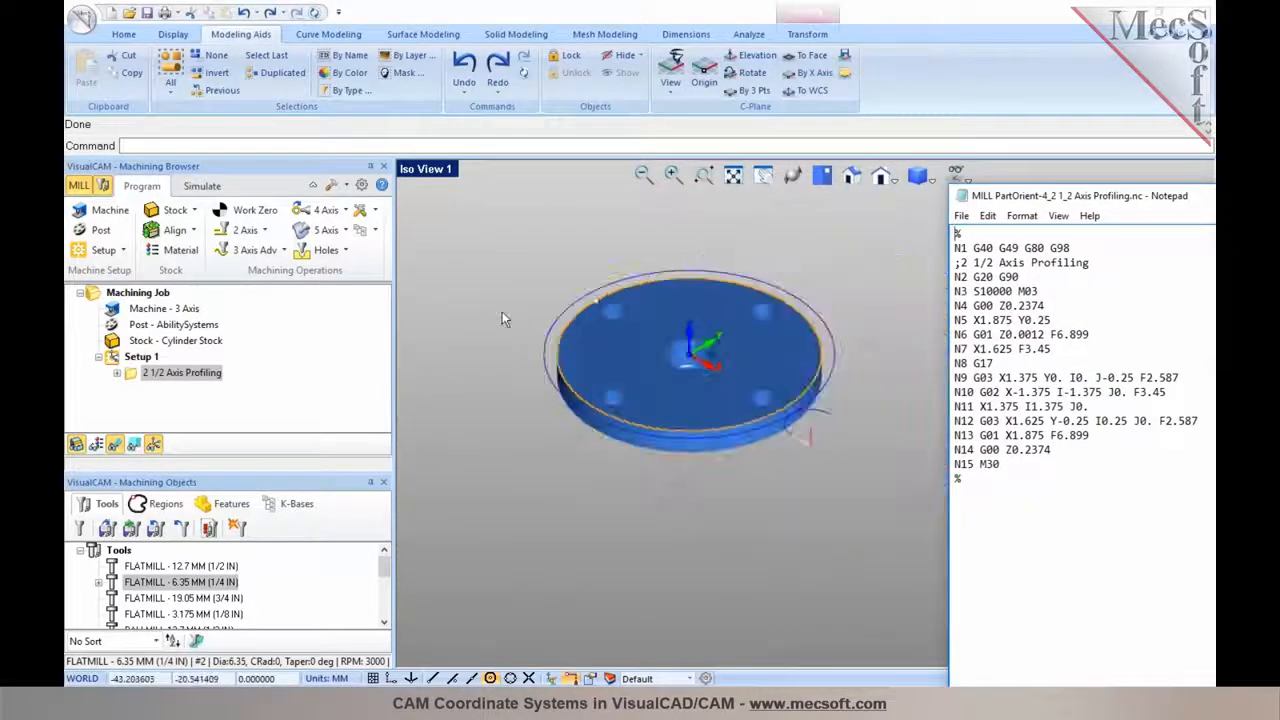
scroll(860, 357, up, 2)
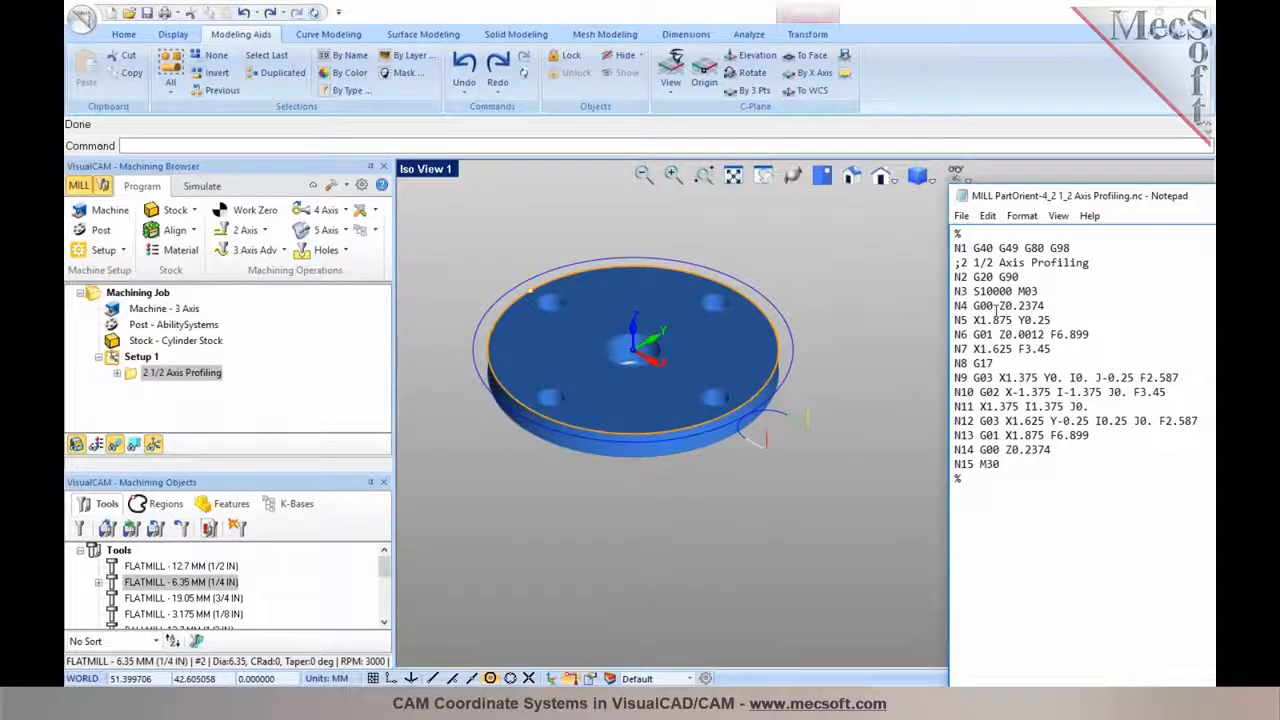
drag(974, 320, 1050, 320)
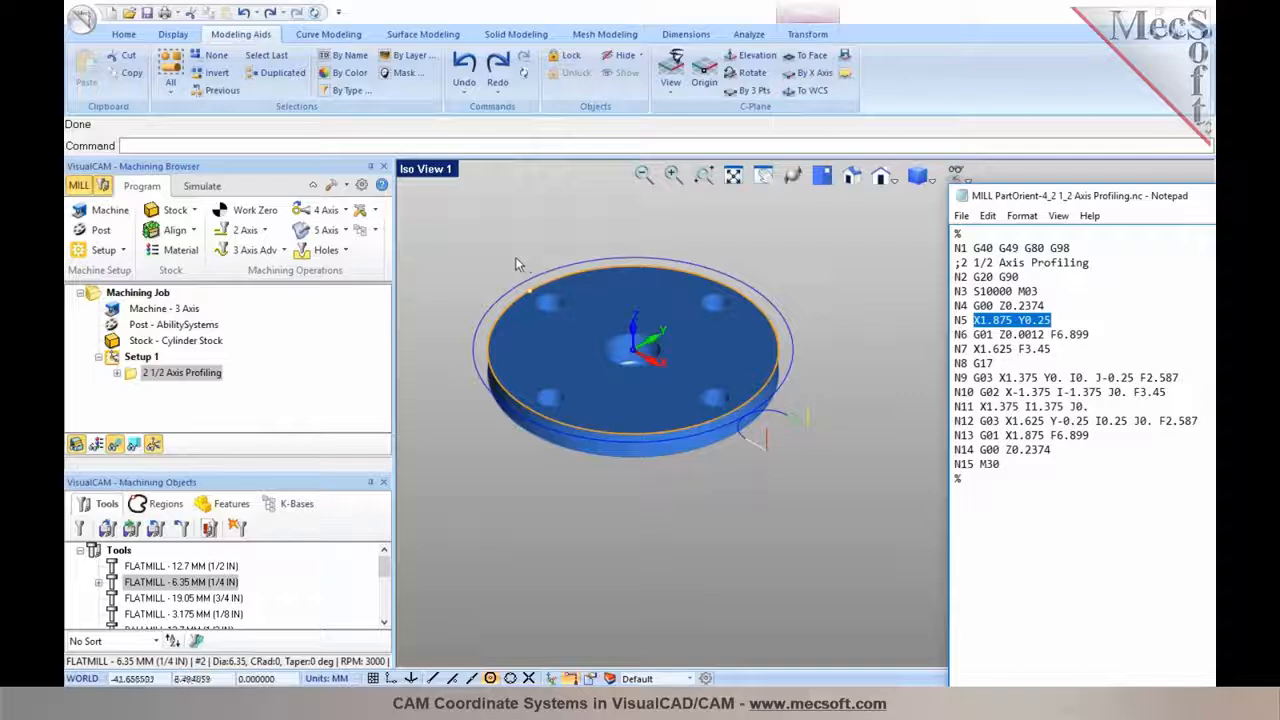
click(467, 246)
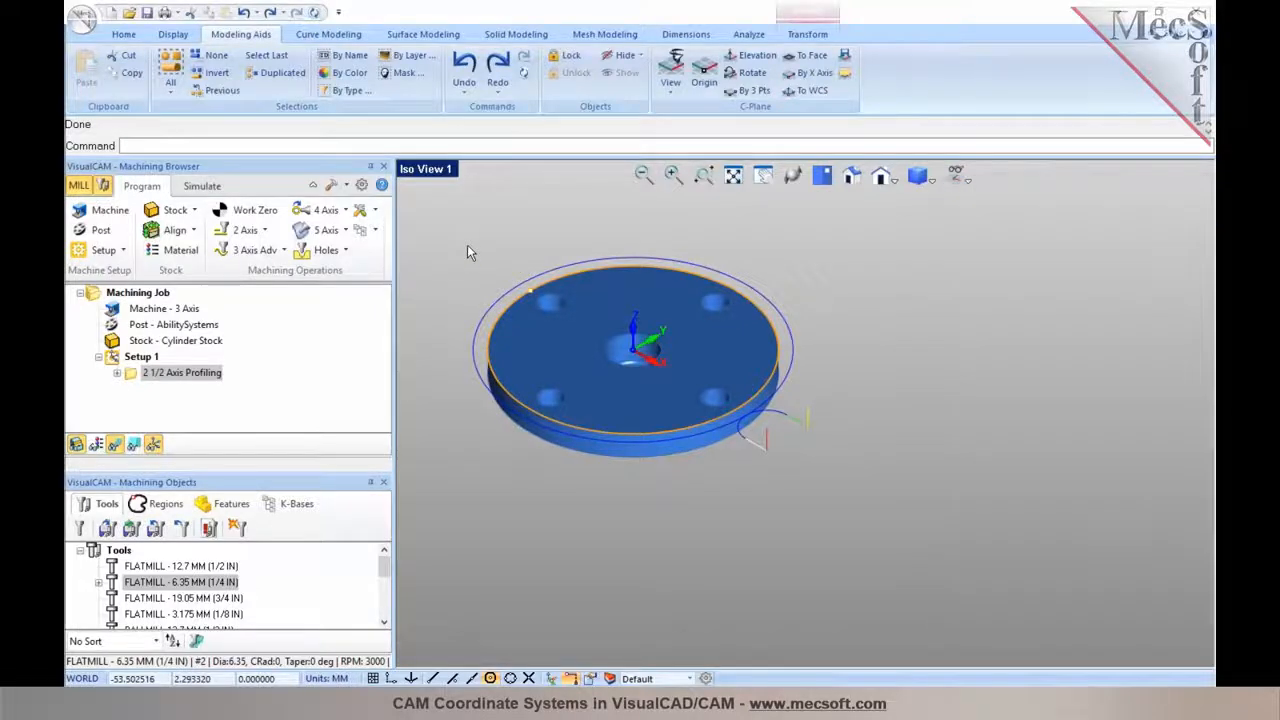
Step: Save the flange part file with its profiling operation
click(124, 35)
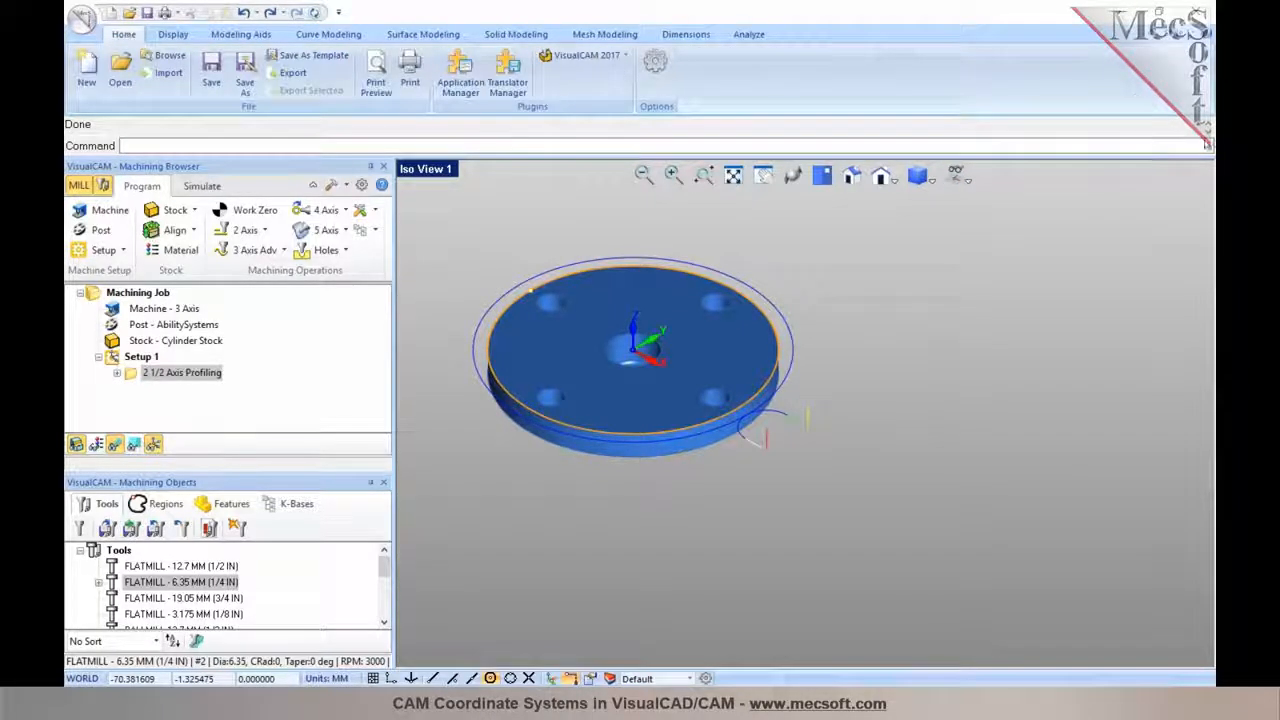
click(212, 72)
click(901, 460)
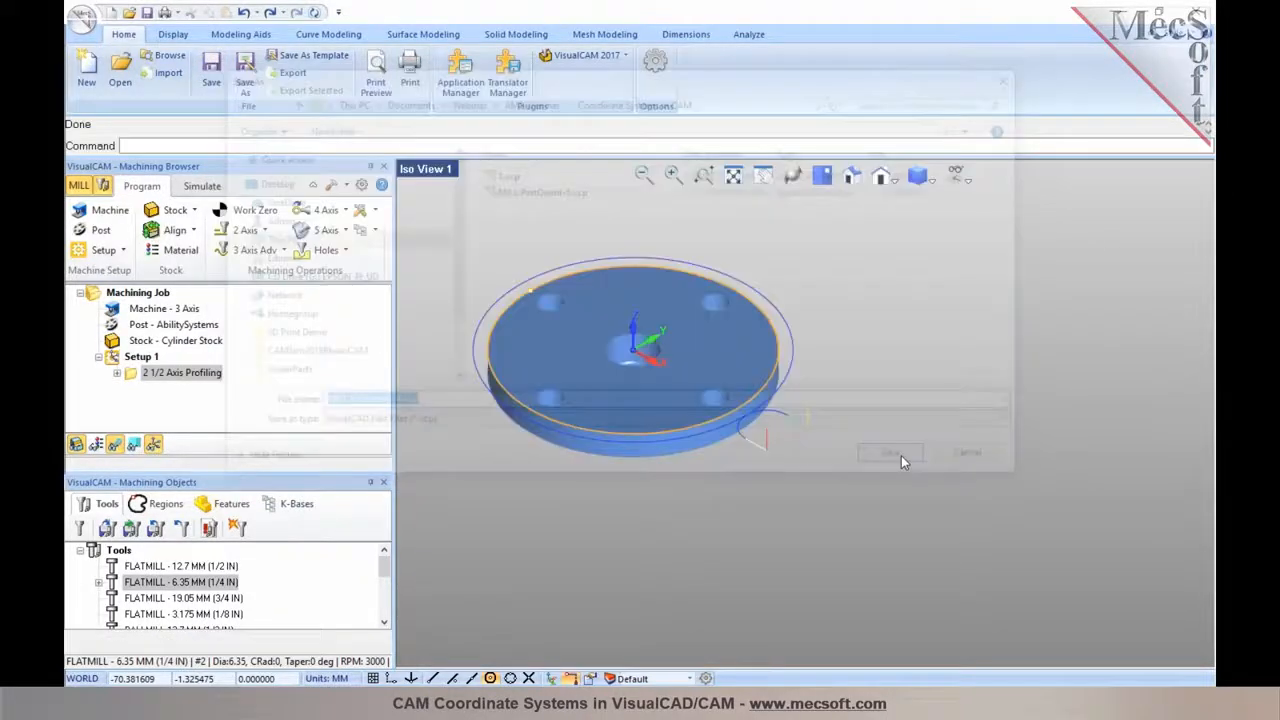
Step: Explode the tilted flange polysurface into a set of single surfaces
scroll(475, 273, up, 2)
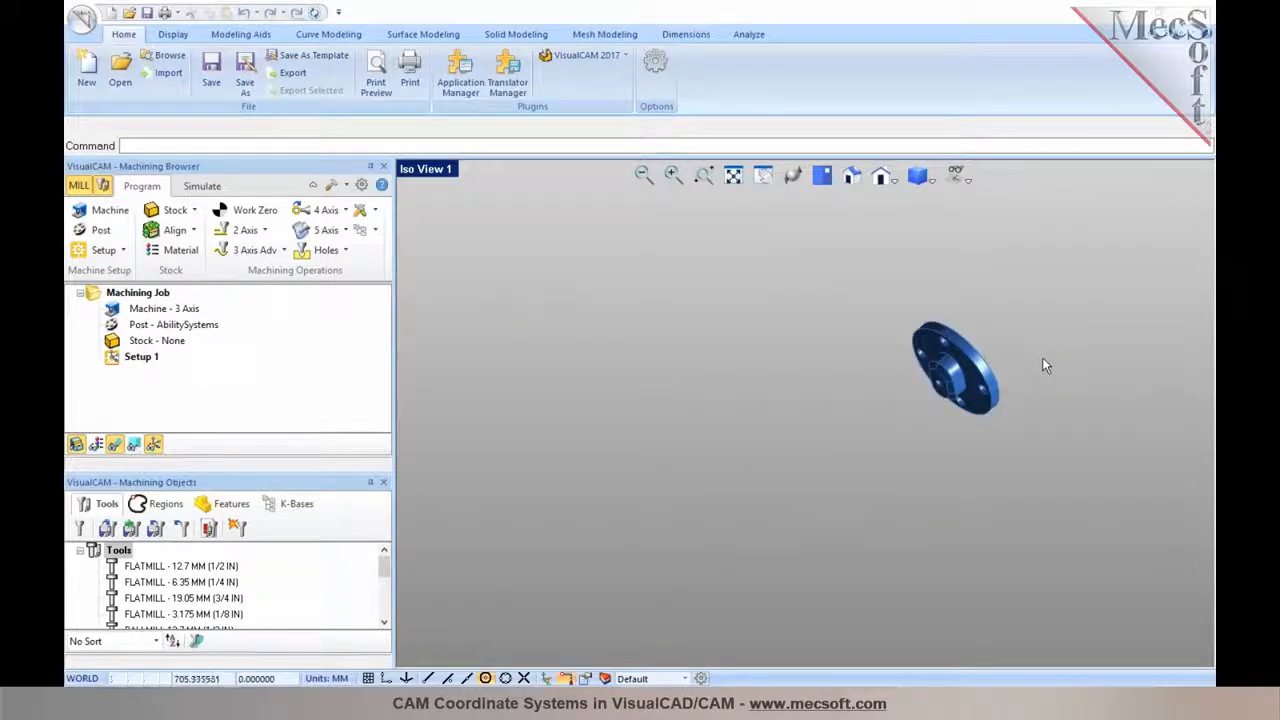
right_drag(1042, 357, 818, 350)
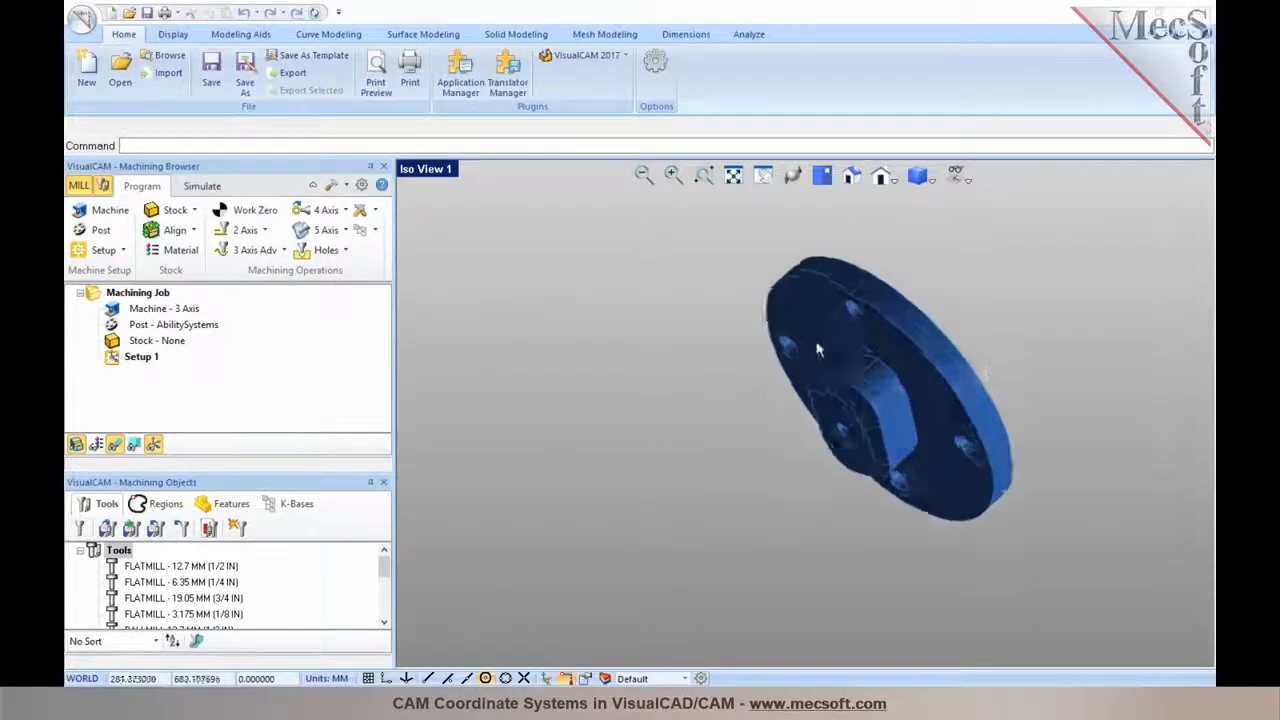
scroll(1001, 337, up, 3)
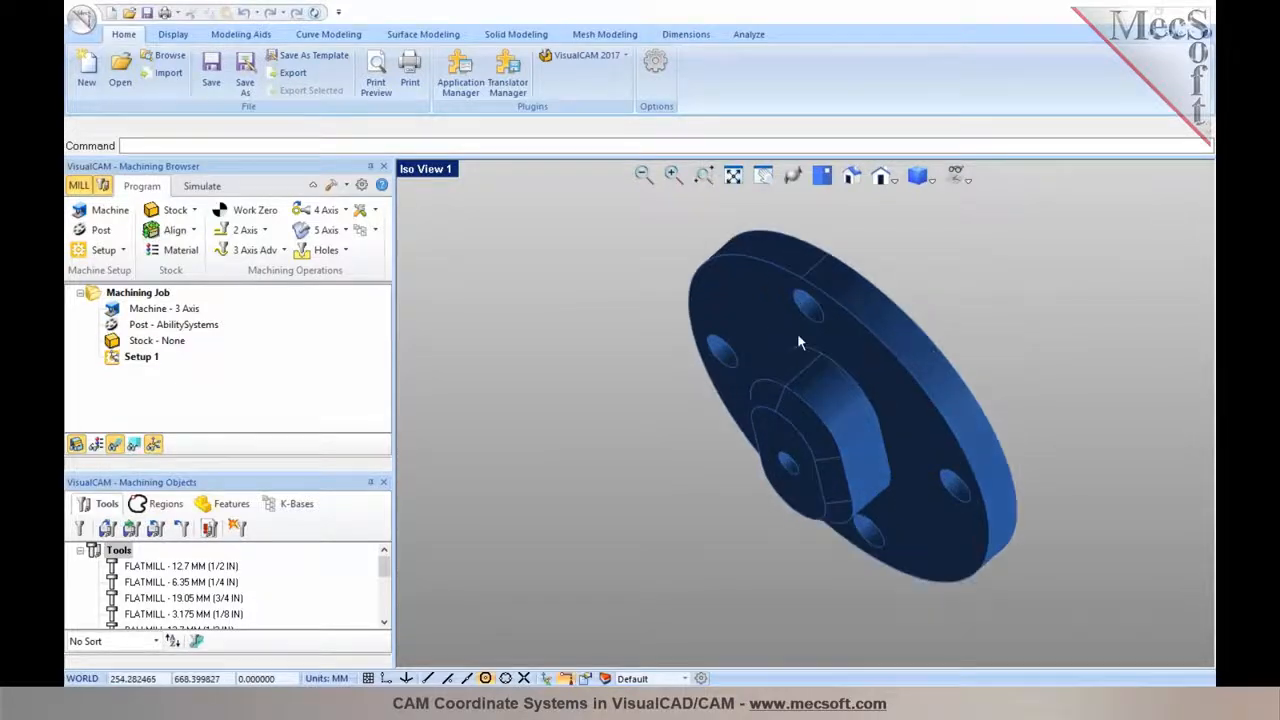
scroll(805, 335, down, 5)
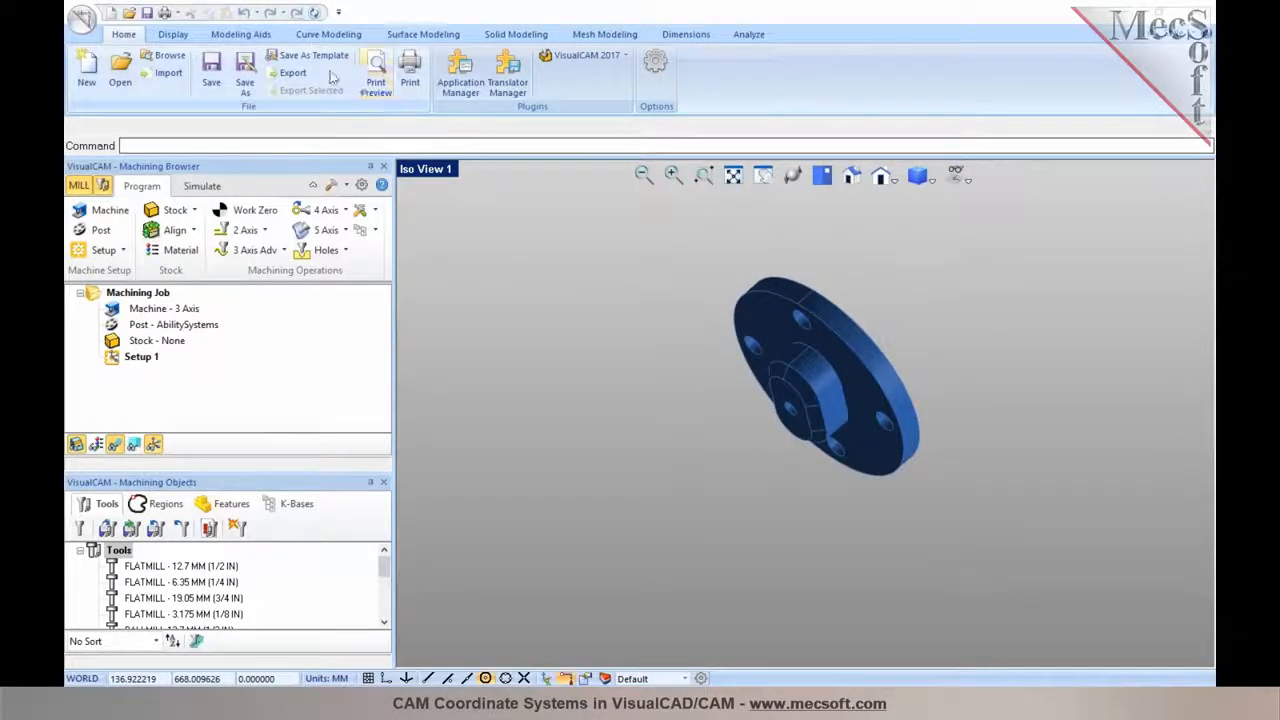
click(240, 34)
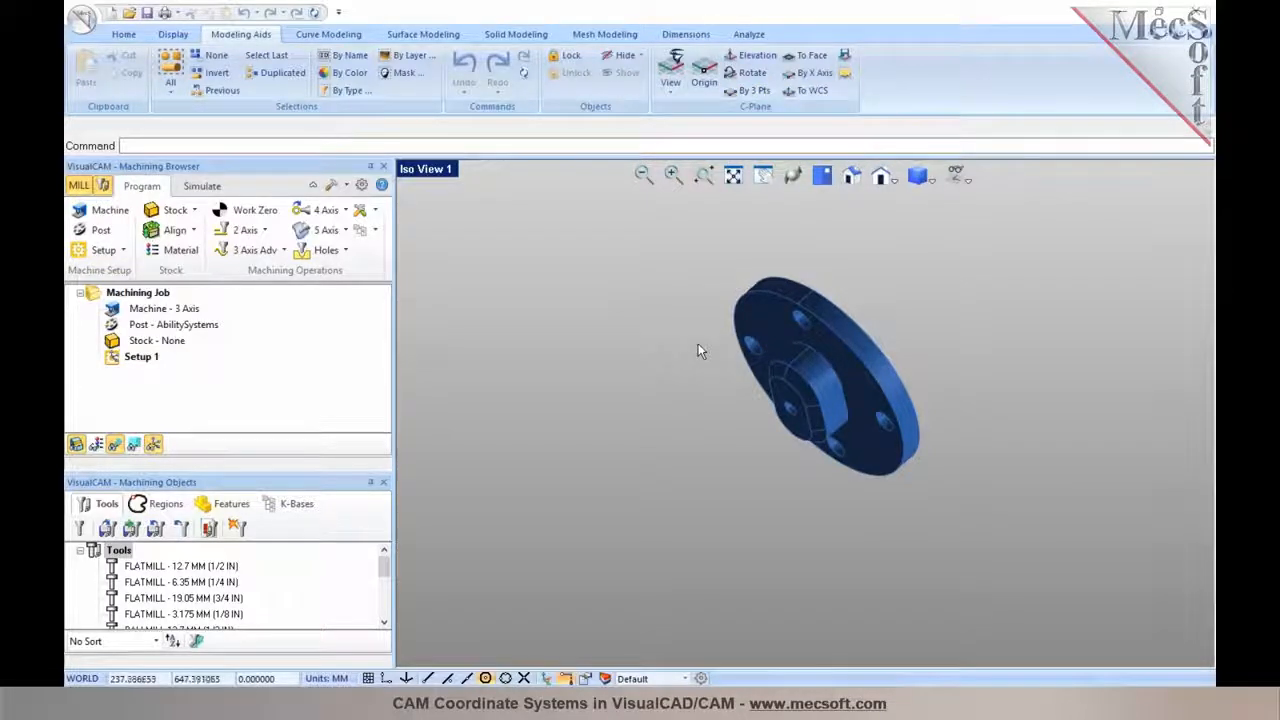
right_click(569, 327)
click(528, 306)
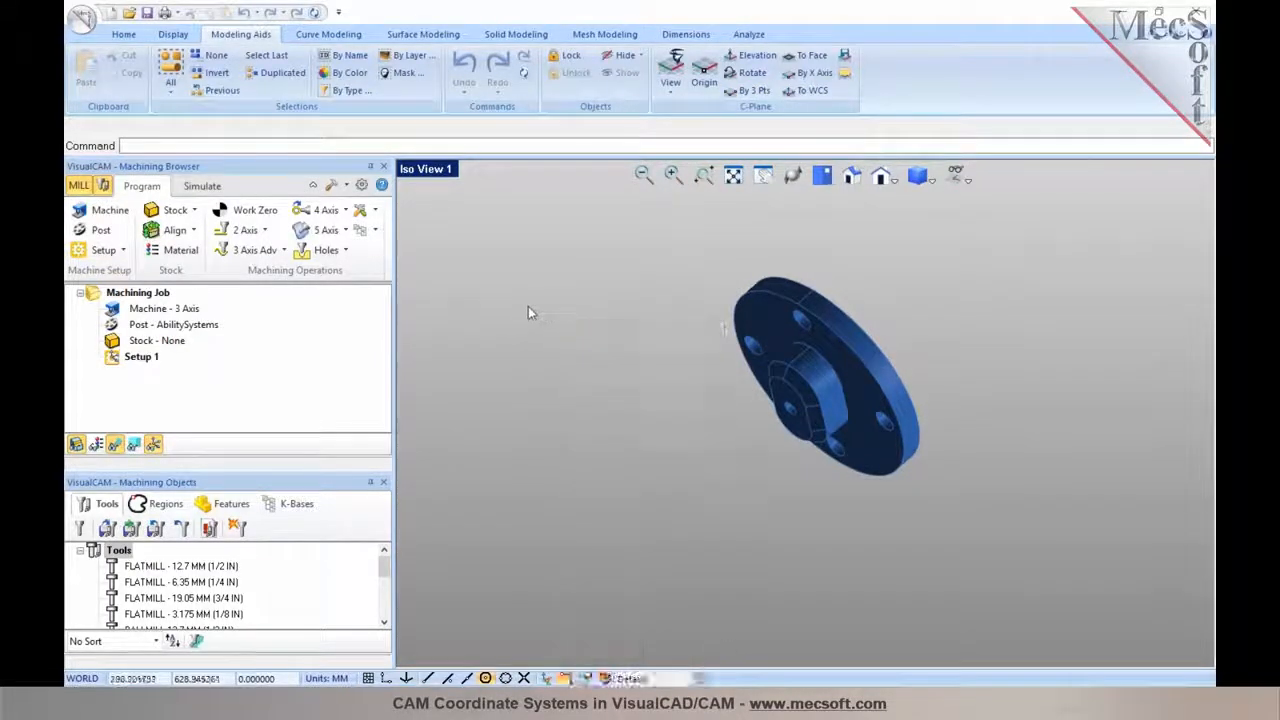
click(760, 342)
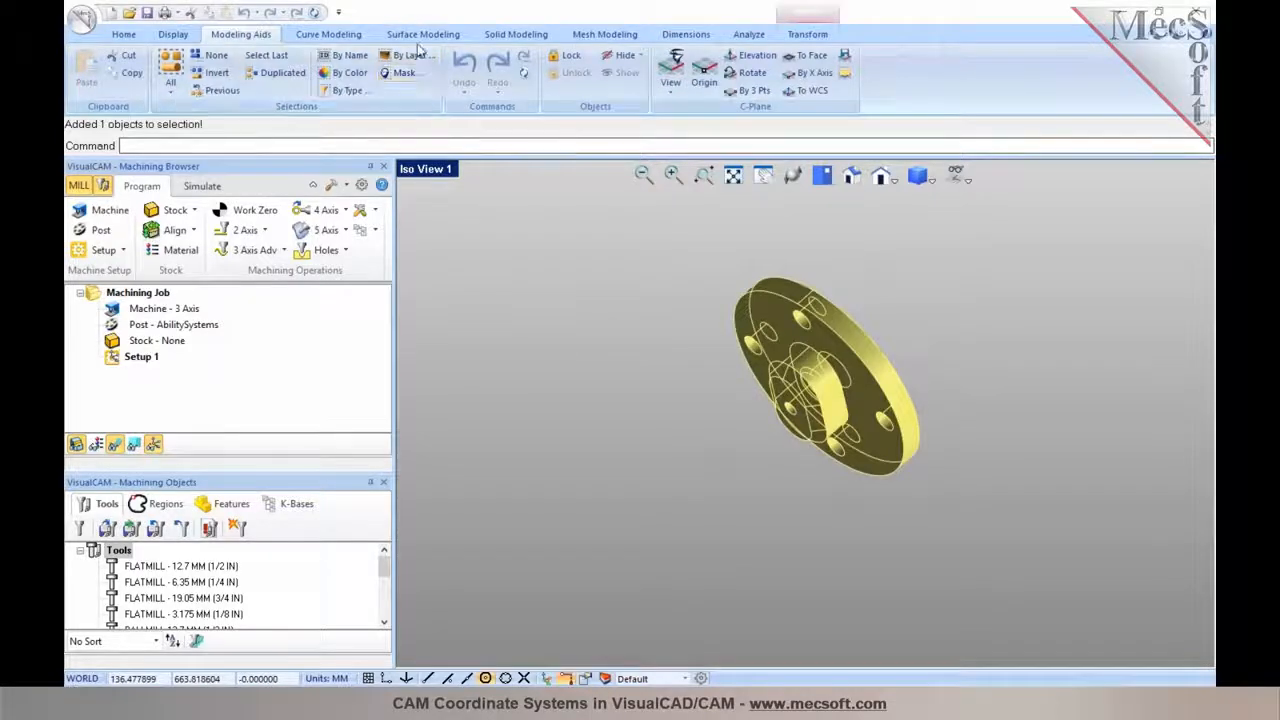
click(440, 36)
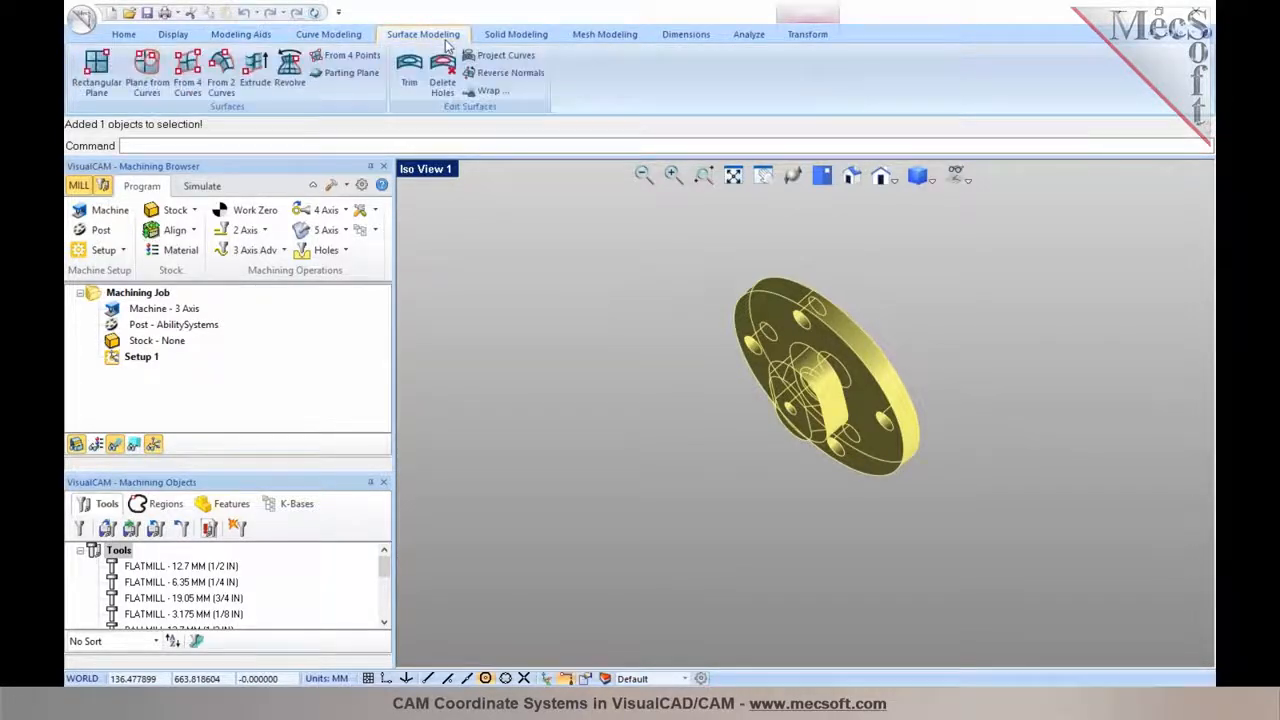
click(505, 37)
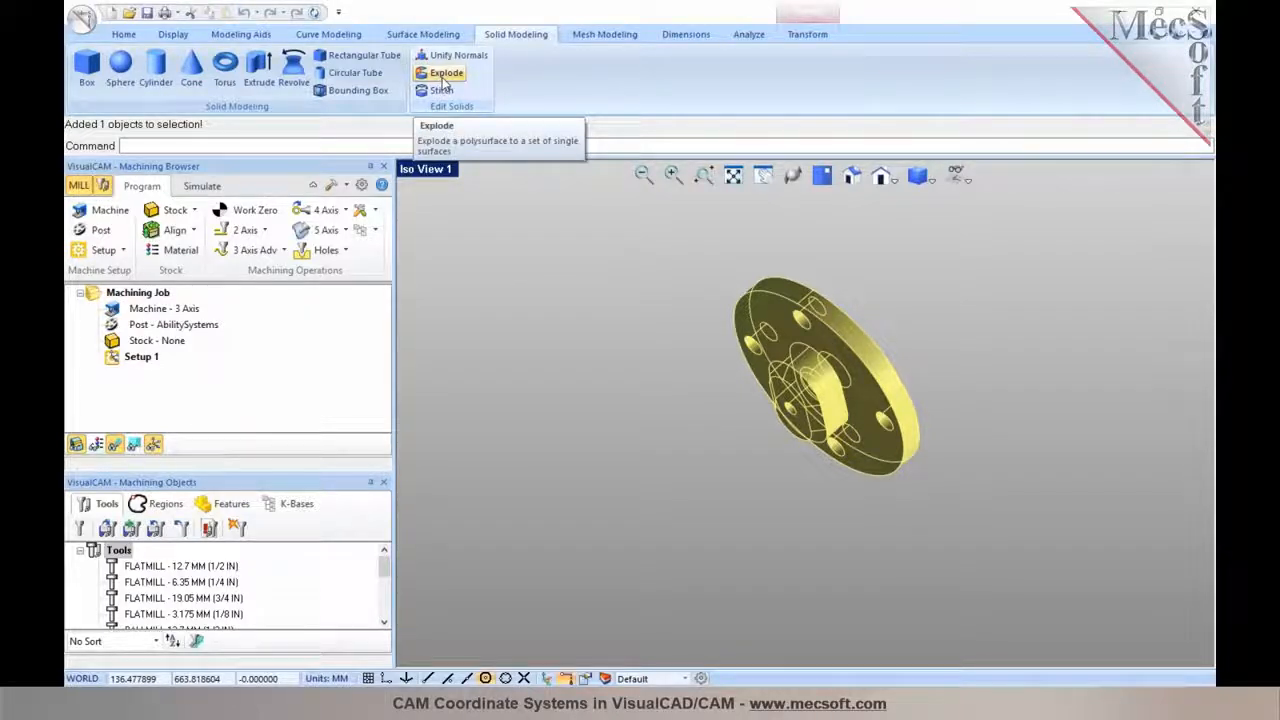
click(444, 76)
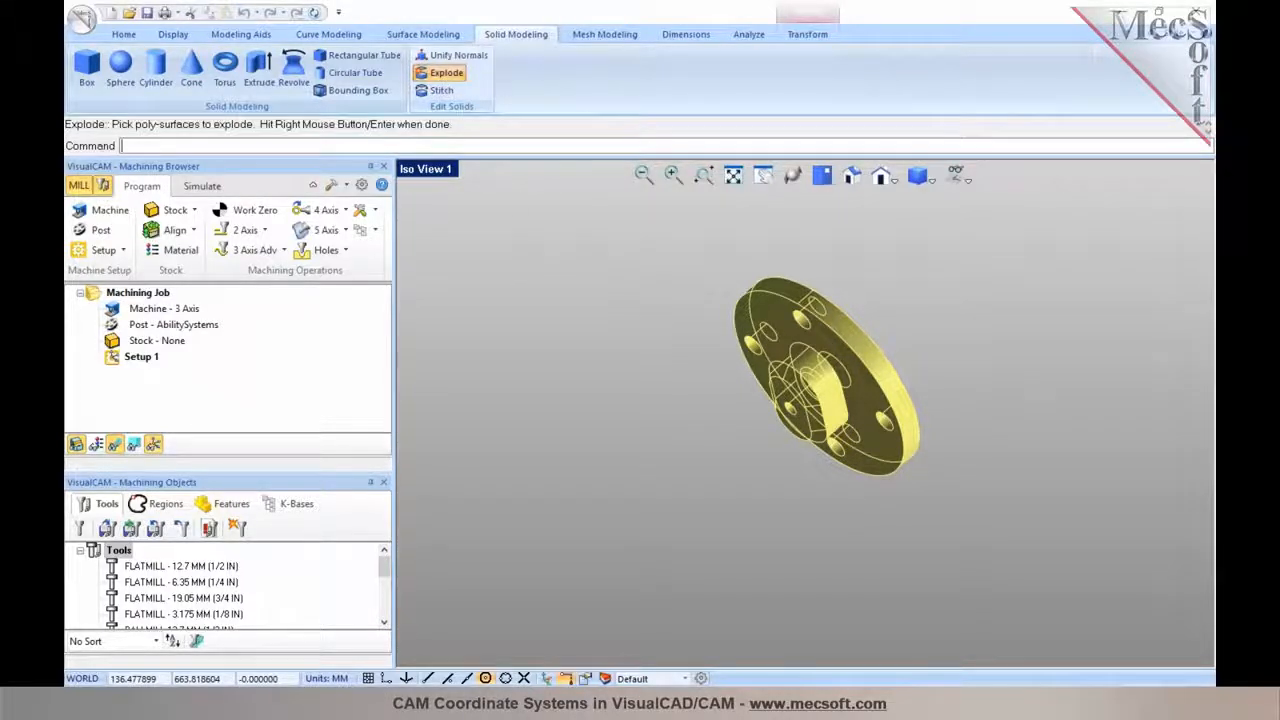
right_click(532, 224)
Step: Check that the exploded flange's faces can be picked individually, including the curved hub surface, and clear the selection
scroll(896, 359, up, 3)
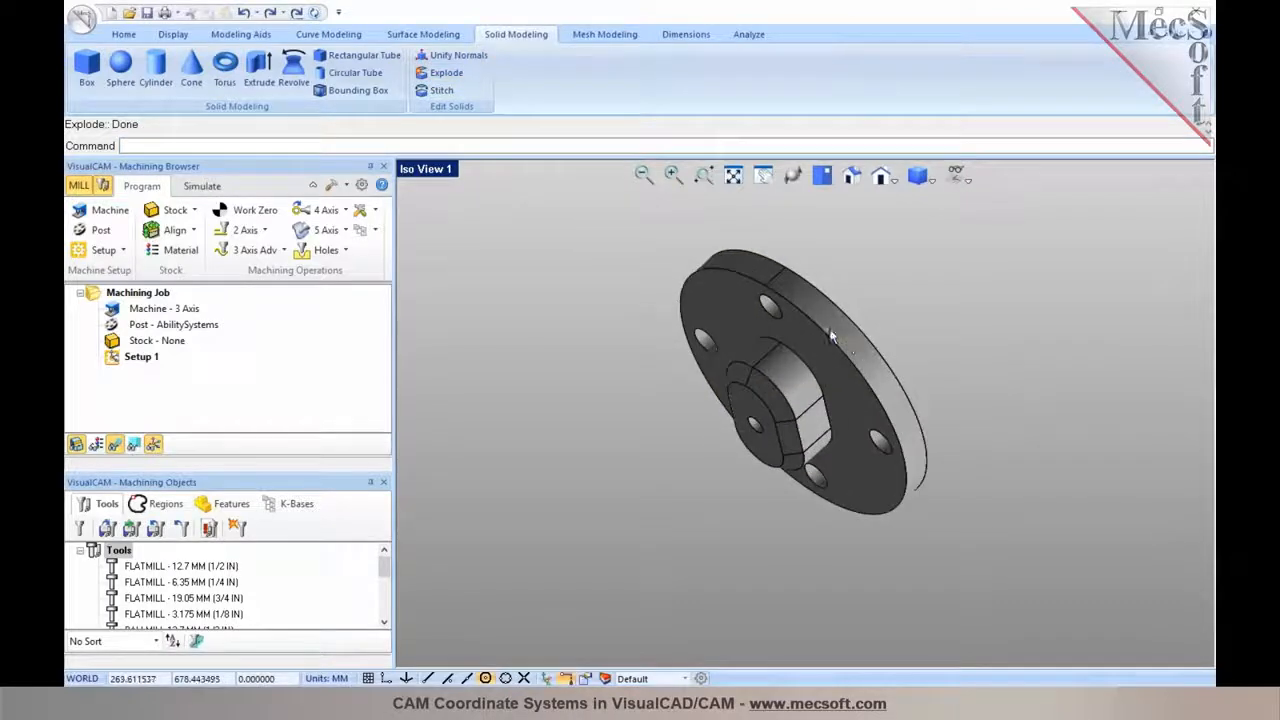
click(830, 336)
click(818, 346)
click(794, 384)
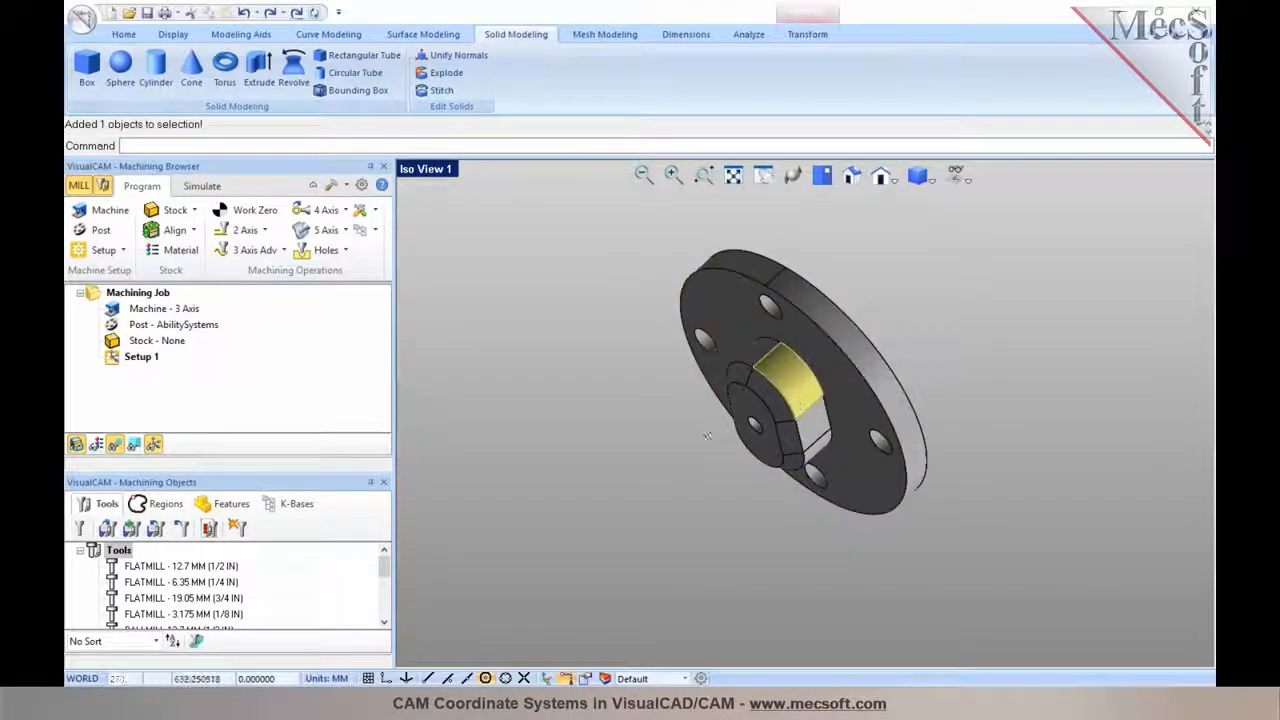
click(704, 432)
scroll(889, 401, down, 3)
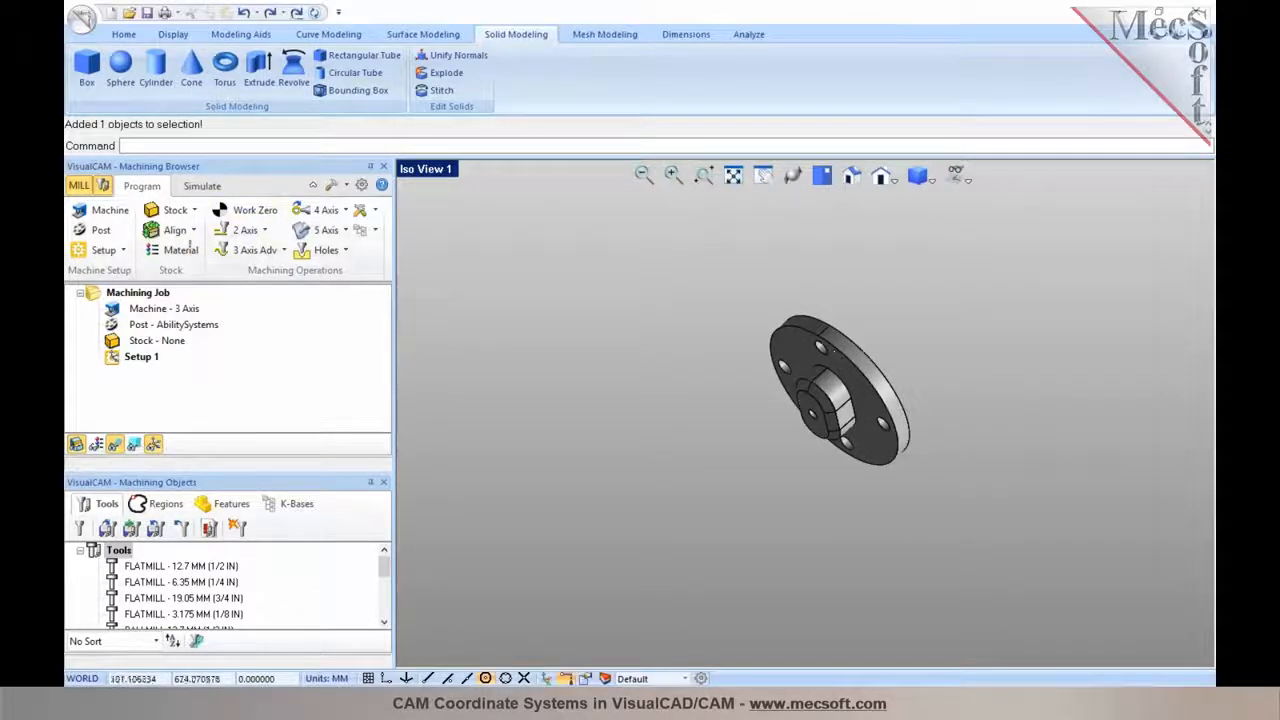
Step: Orient the part geometry by aligning it to the flange's flat disc face opposite the hub
click(120, 250)
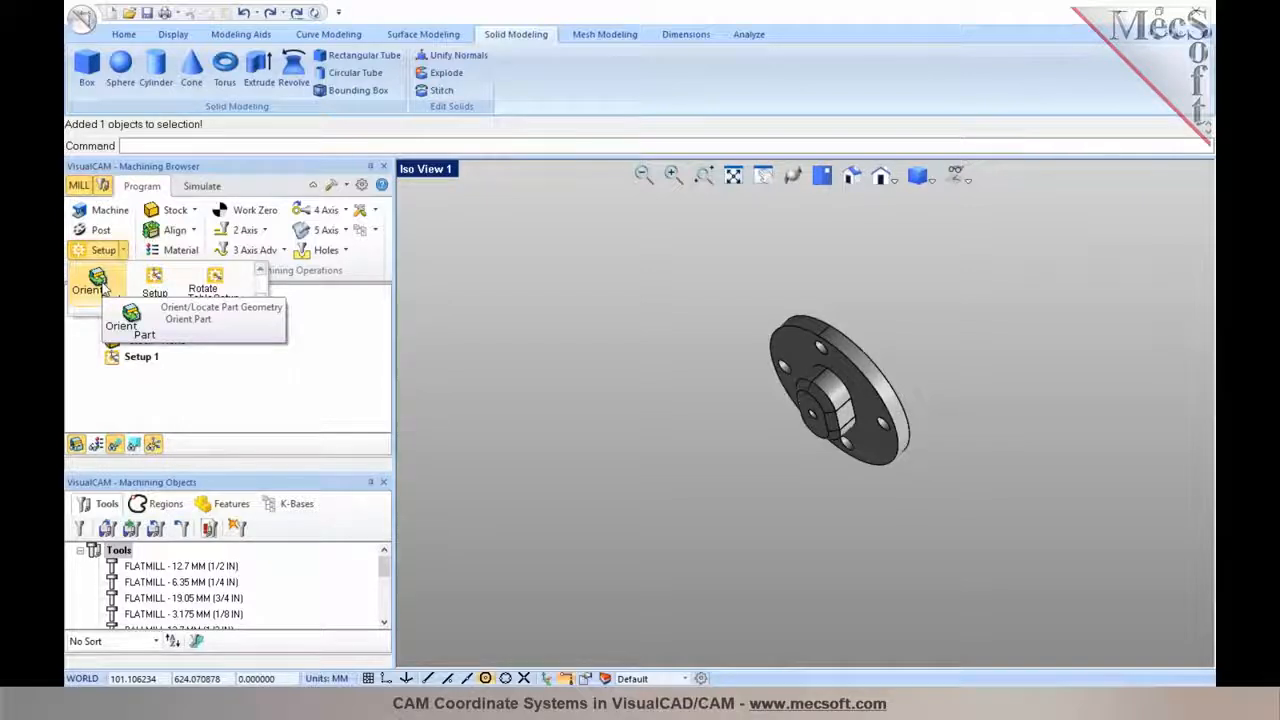
click(100, 300)
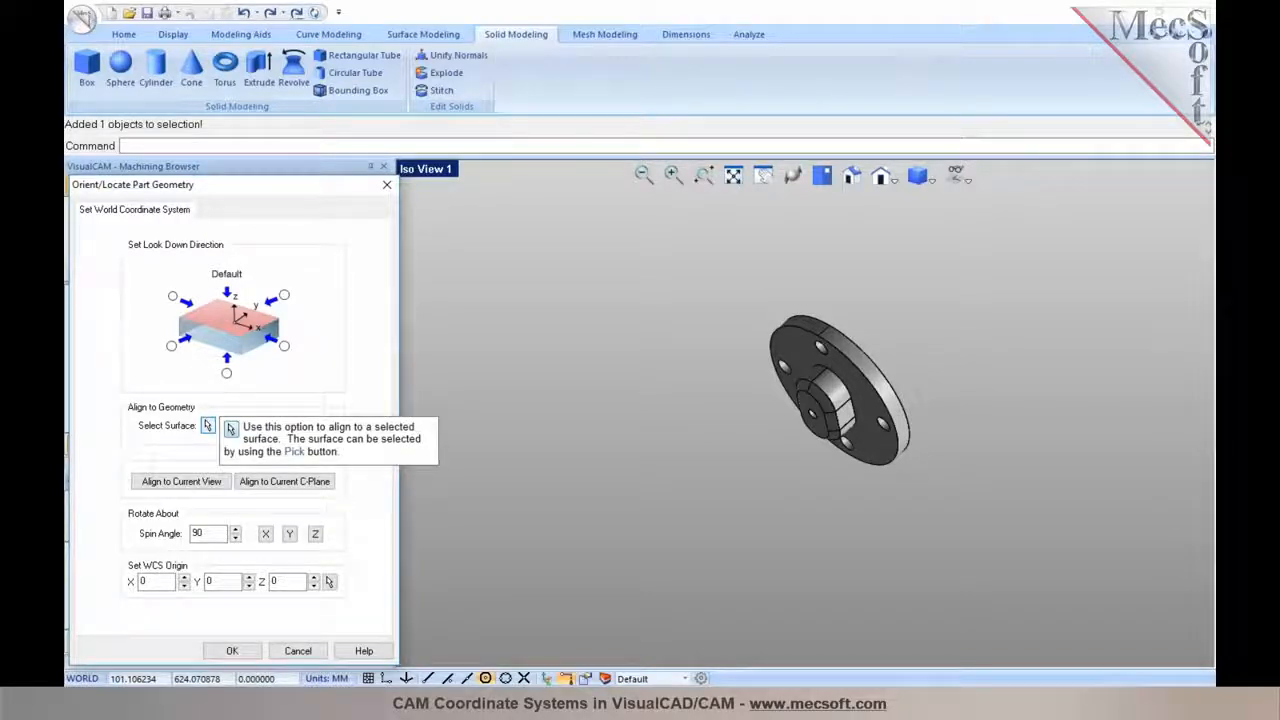
scroll(930, 275, up, 3)
middle_drag(835, 379, 800, 377)
scroll(800, 377, down, 3)
scroll(1097, 420, up, 3)
mouse_move(951, 380)
middle_down()
mouse_move(972, 421)
mouse_move(857, 357)
mouse_move(1111, 374)
mouse_move(961, 383)
mouse_move(908, 409)
mouse_move(960, 393)
middle_up()
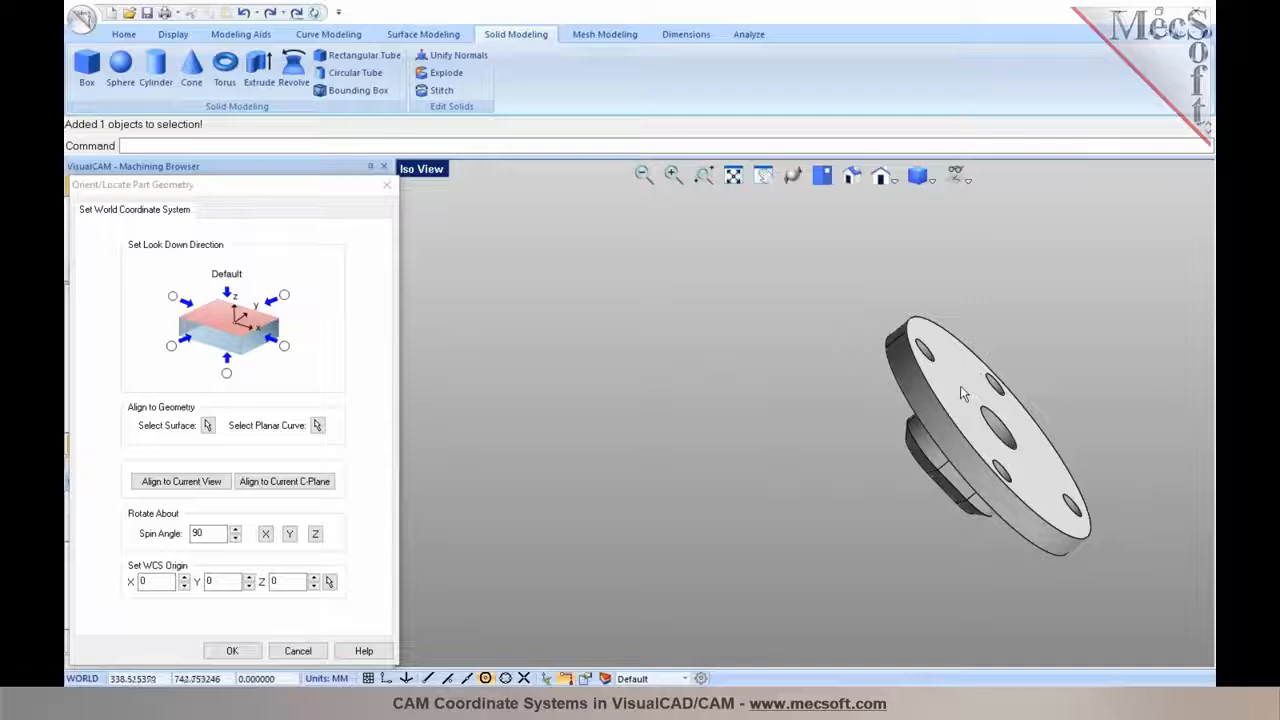
scroll(975, 368, down, 4)
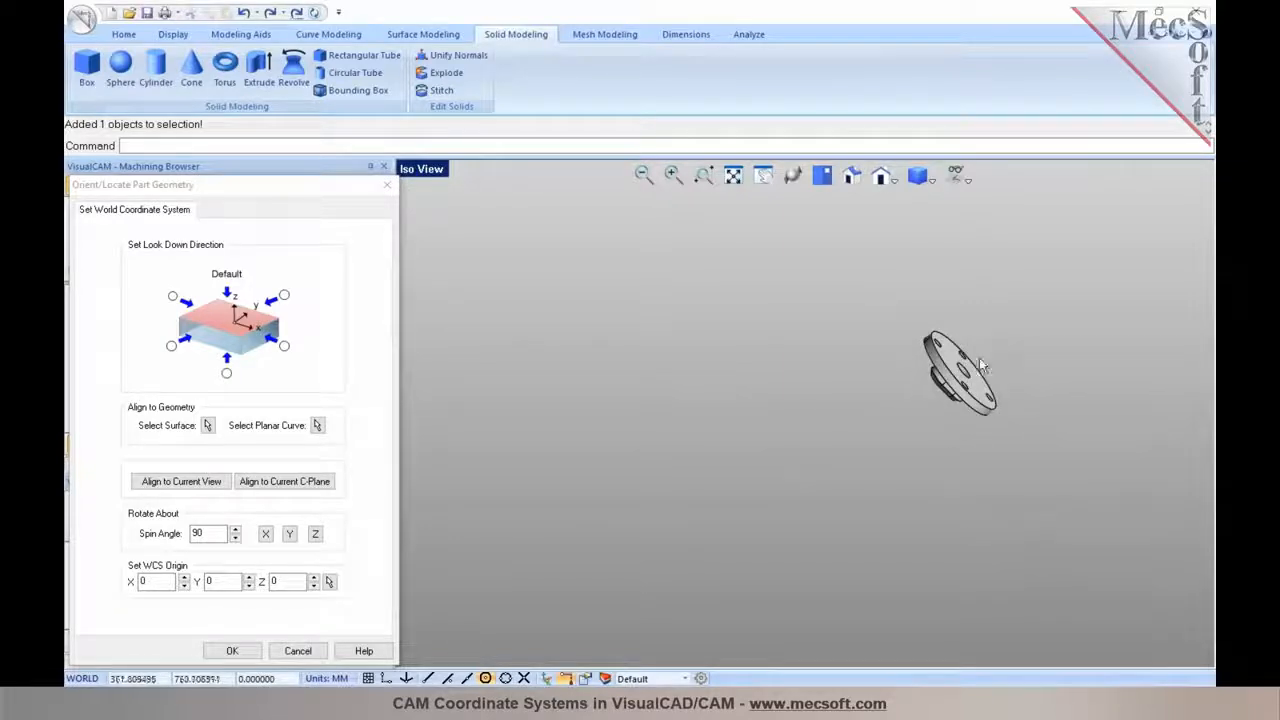
scroll(975, 368, down, 1)
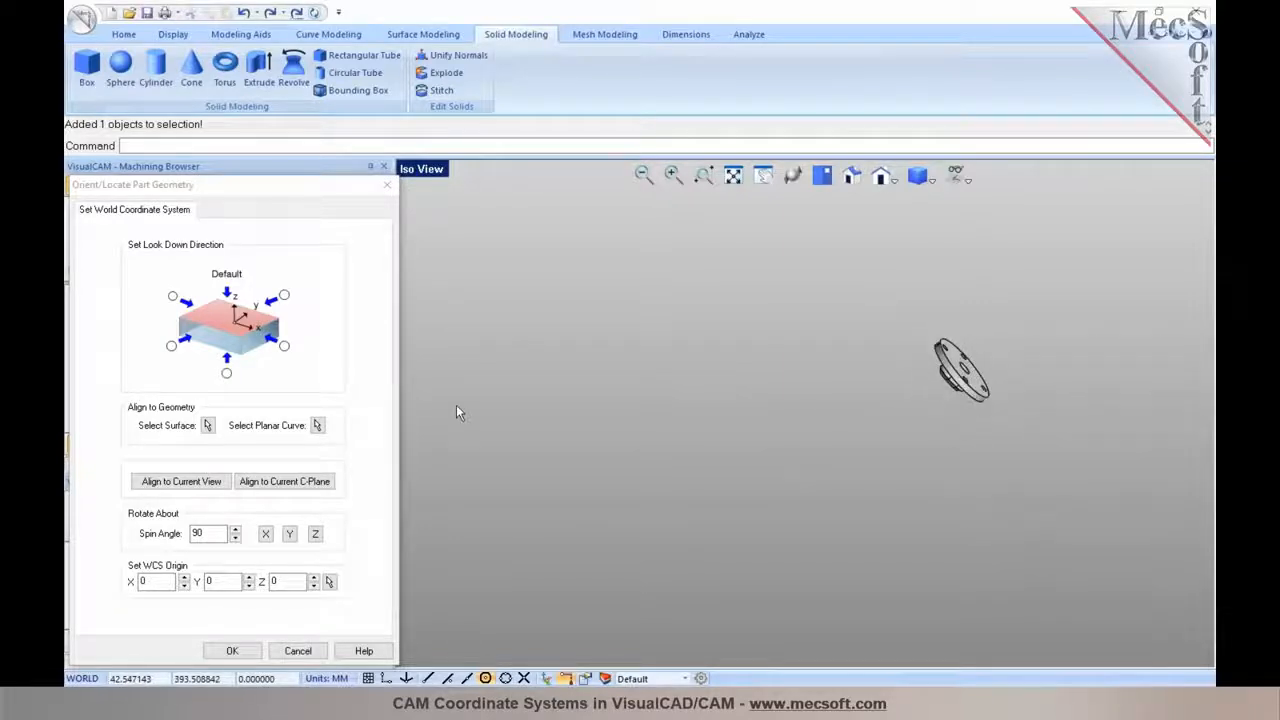
click(208, 428)
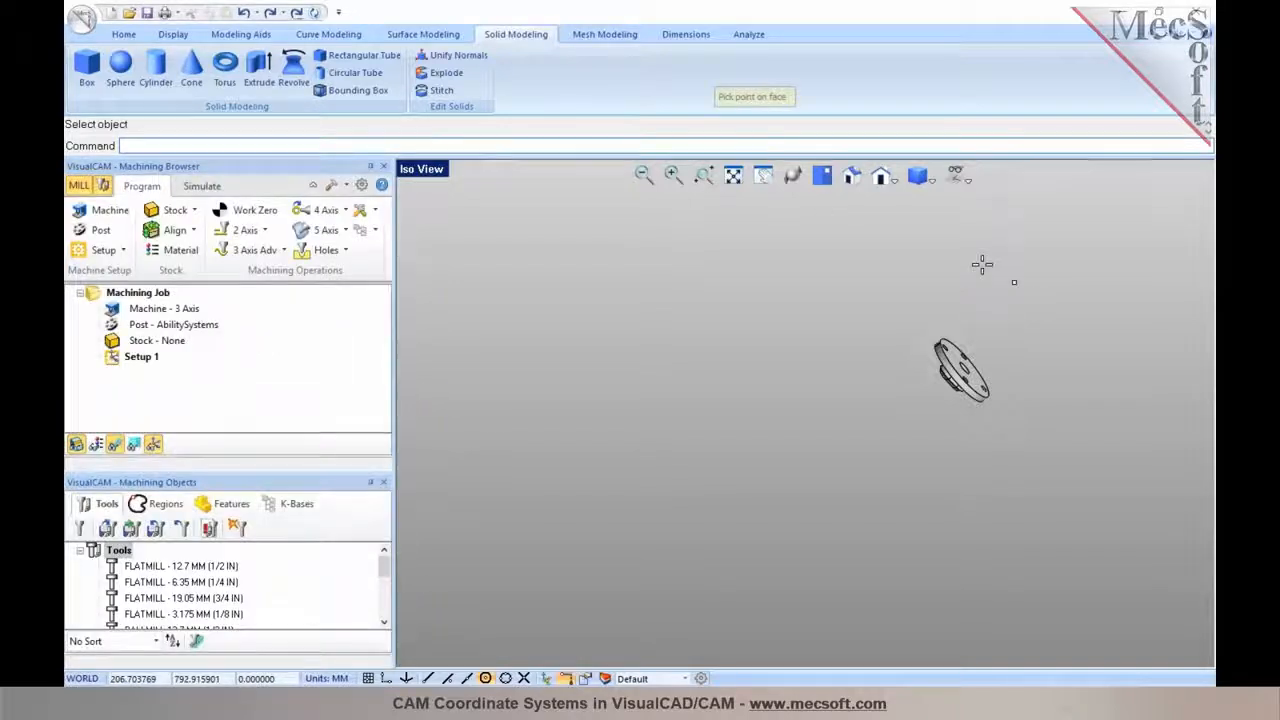
scroll(992, 373, up, 3)
scroll(992, 373, down, 4)
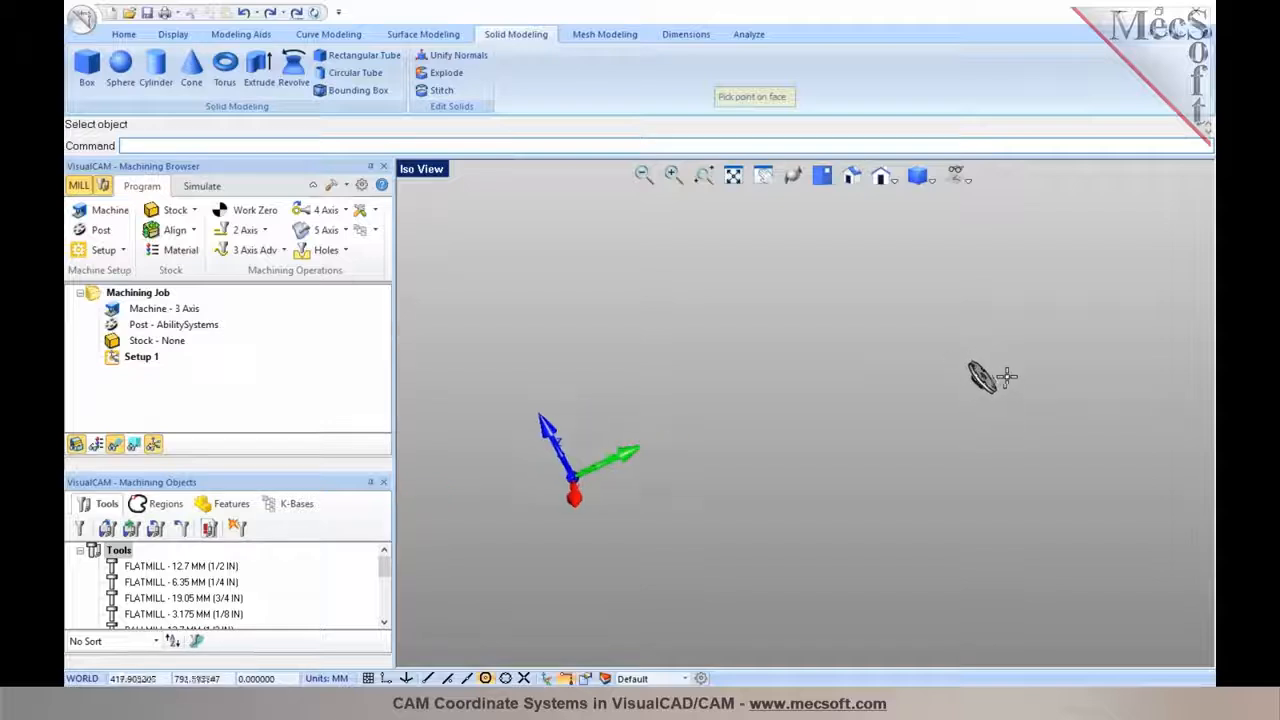
scroll(980, 375, up, 4)
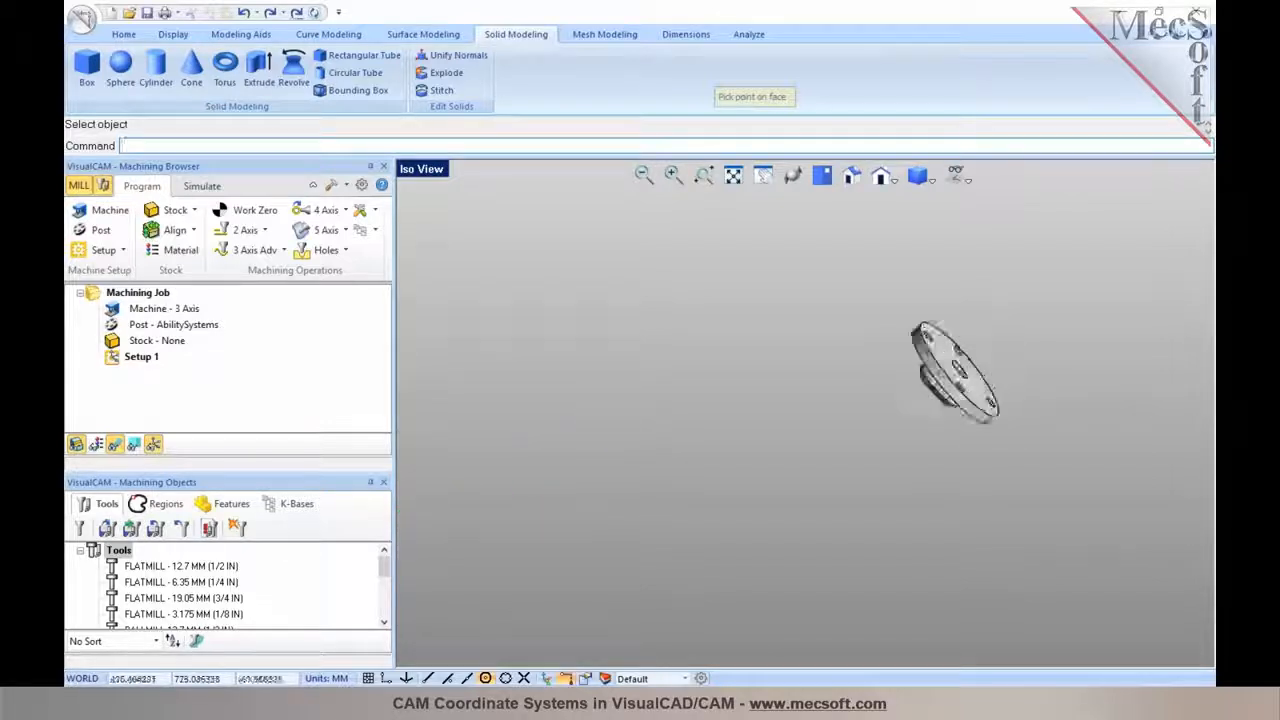
click(975, 380)
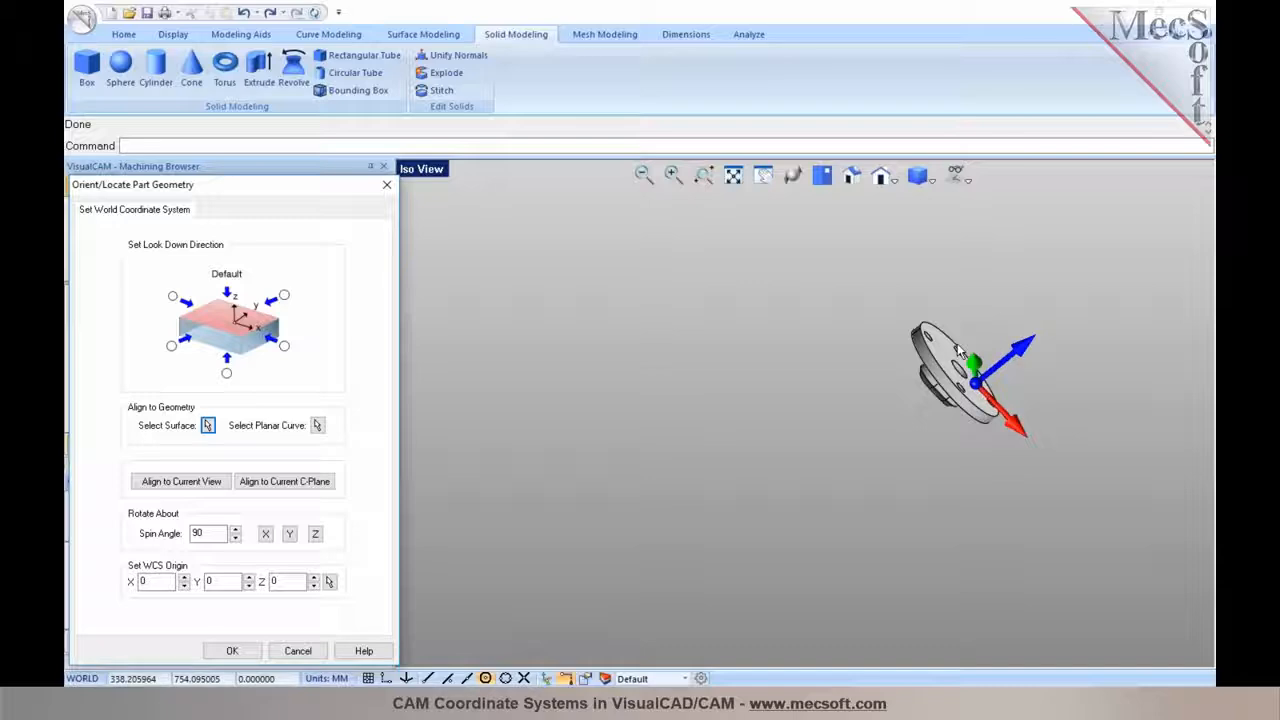
click(228, 656)
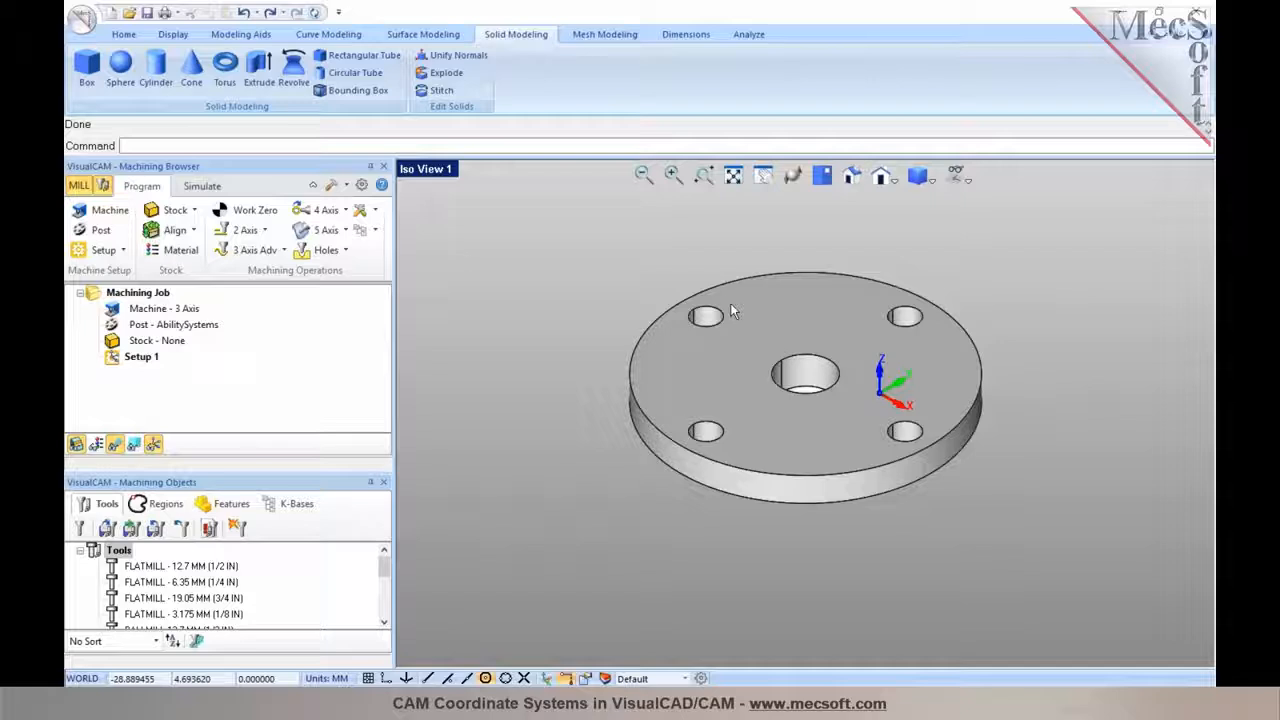
Step: Create a cylinder stock along Z around the flange by copying the model's bounding cylinder
click(124, 251)
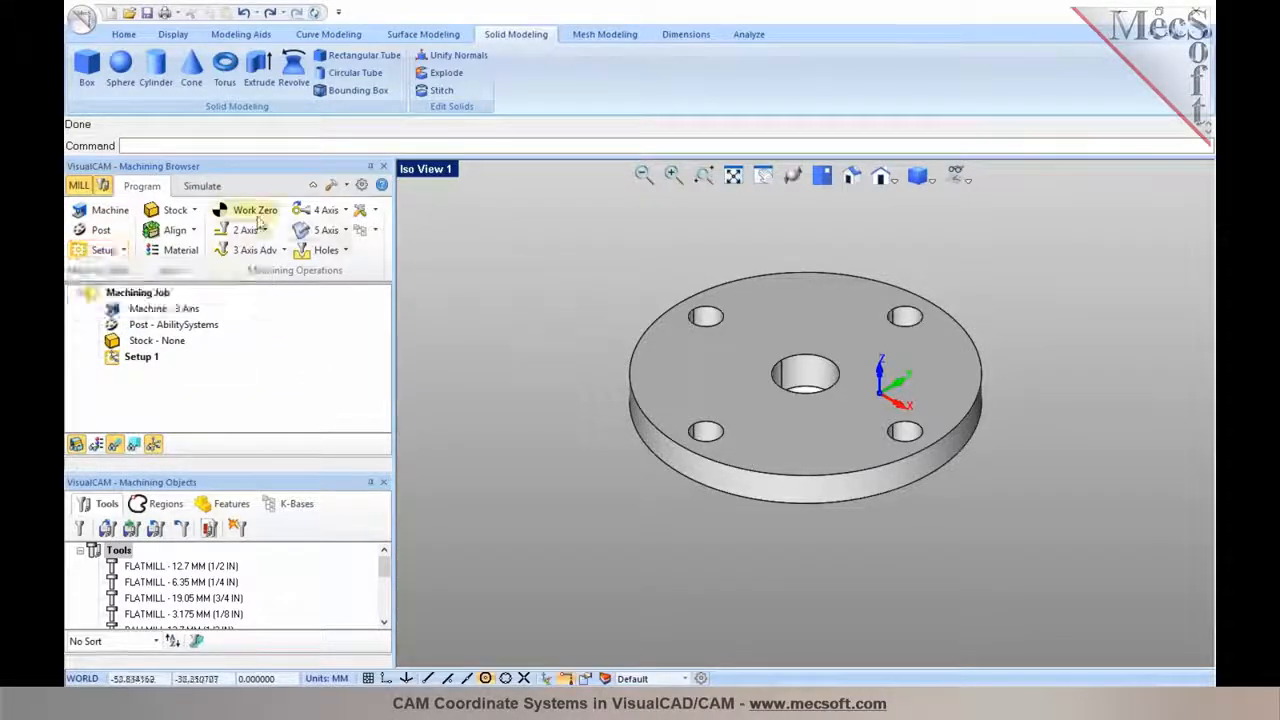
click(195, 211)
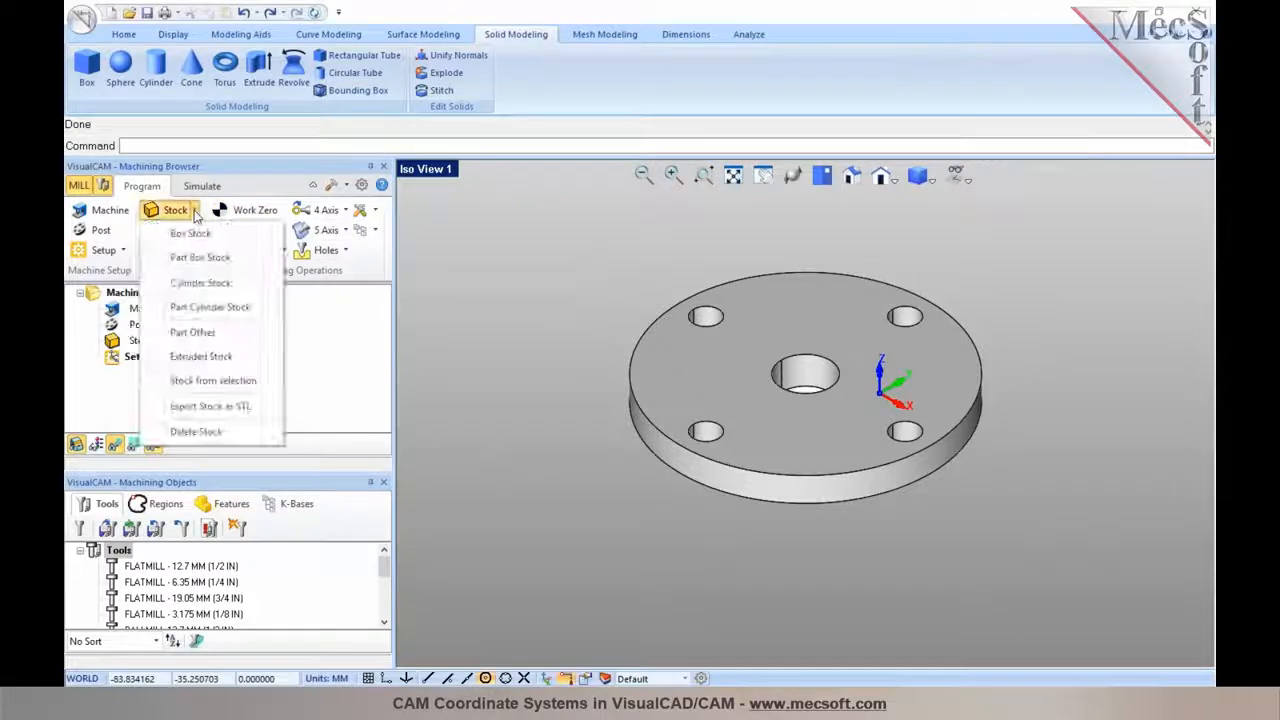
click(197, 284)
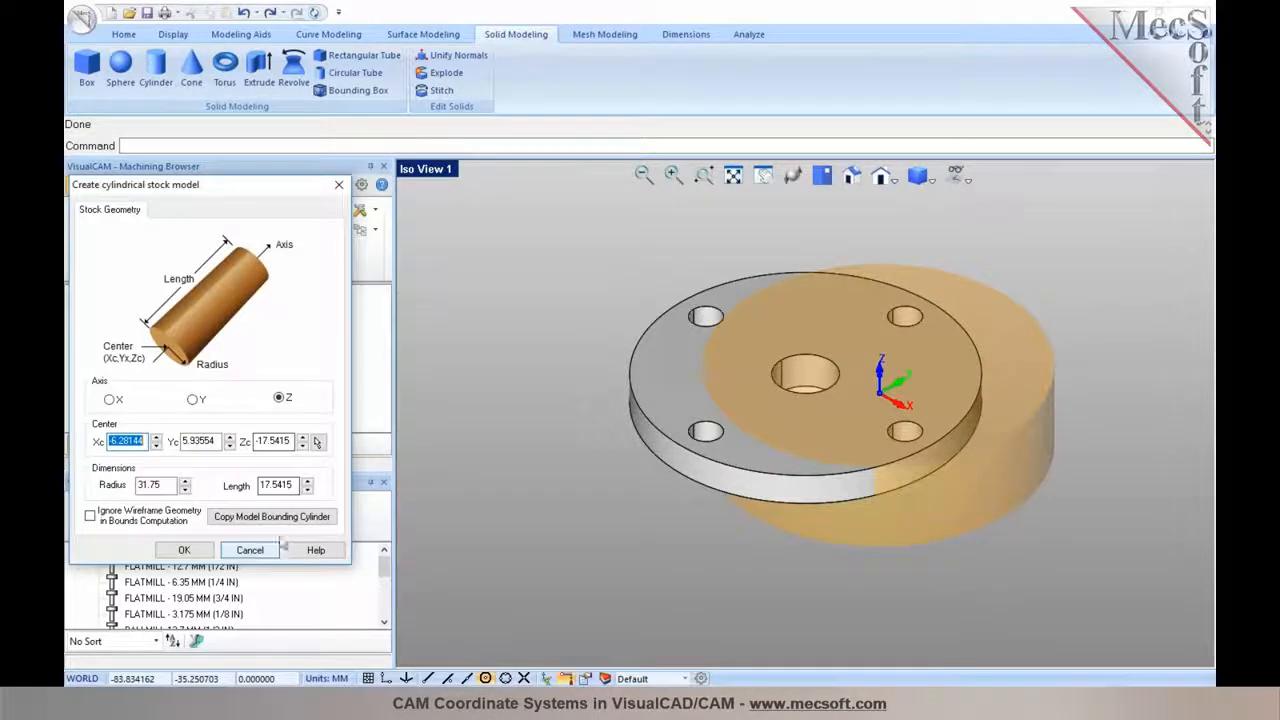
click(284, 518)
click(186, 550)
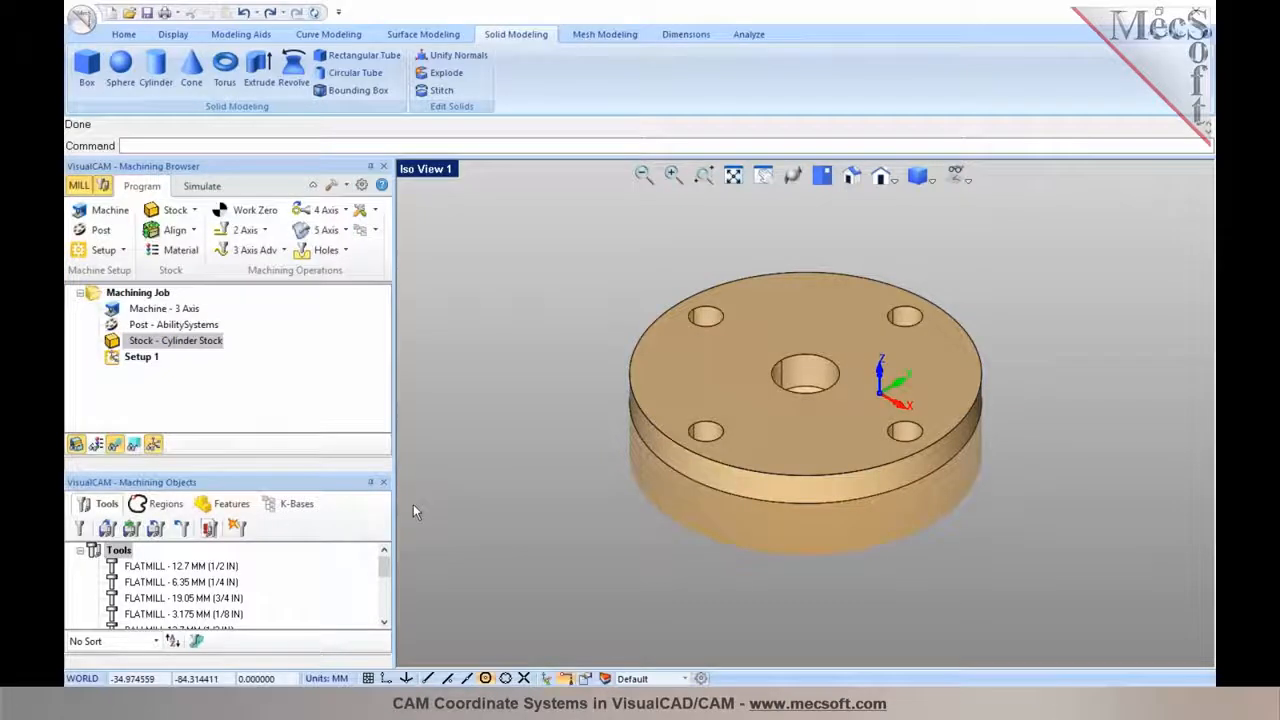
click(176, 230)
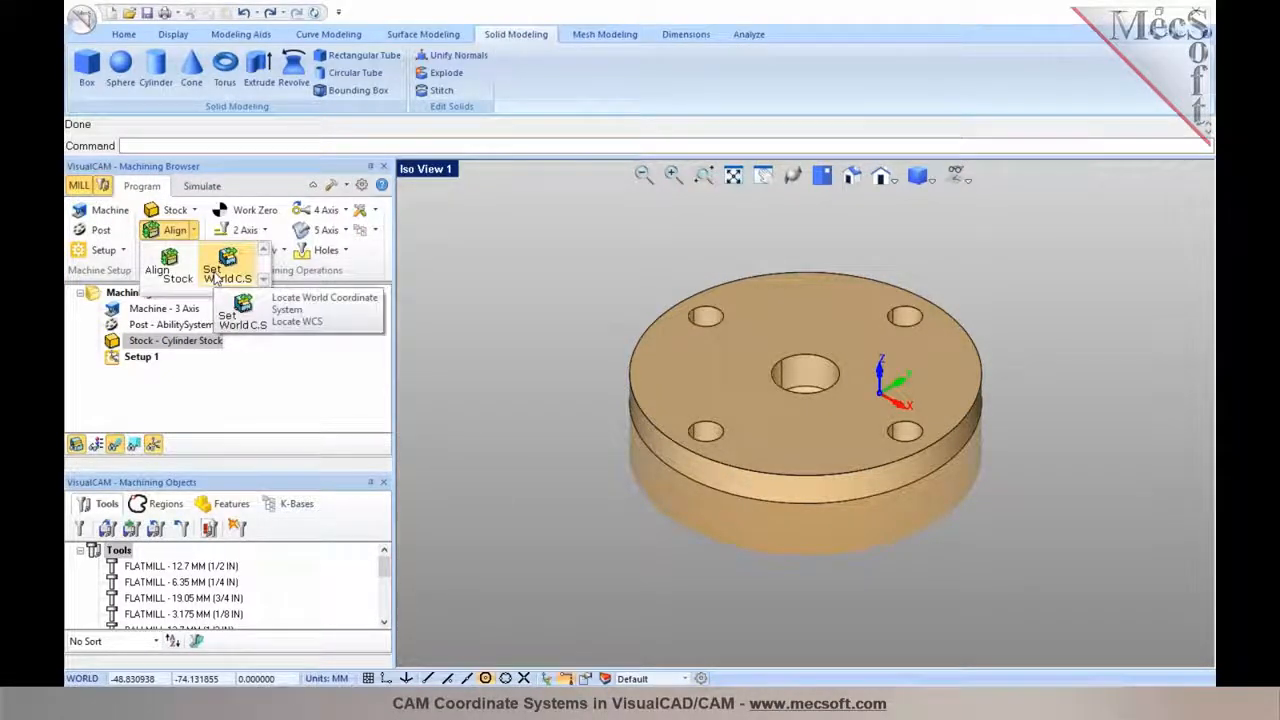
click(462, 376)
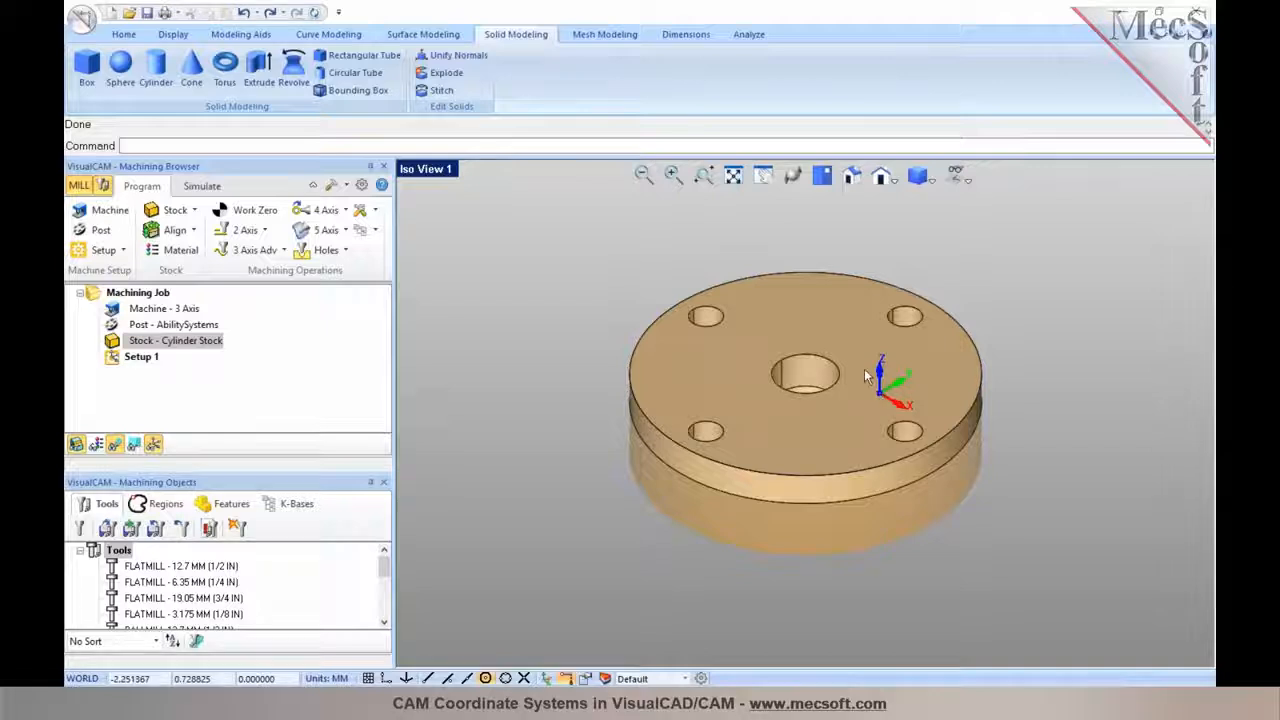
Step: Start a work zero set to the stock box, using the Highest Z face and the Center position
click(254, 212)
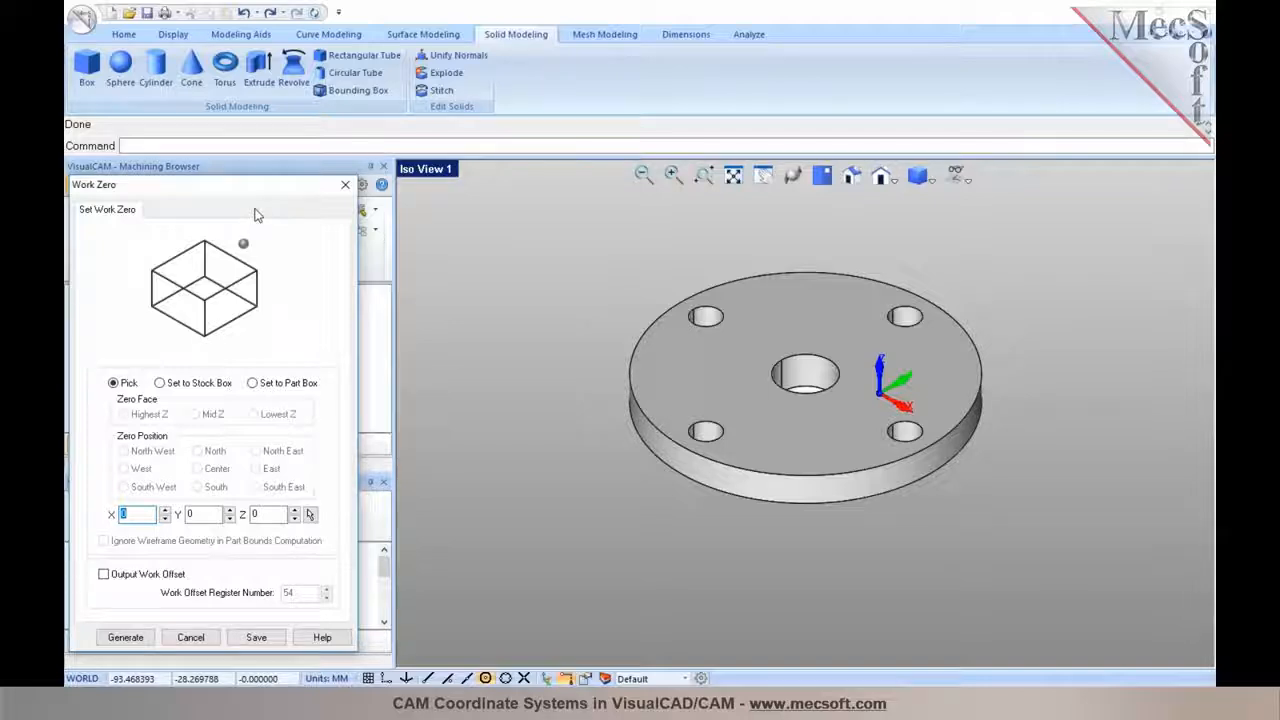
drag(178, 194, 420, 239)
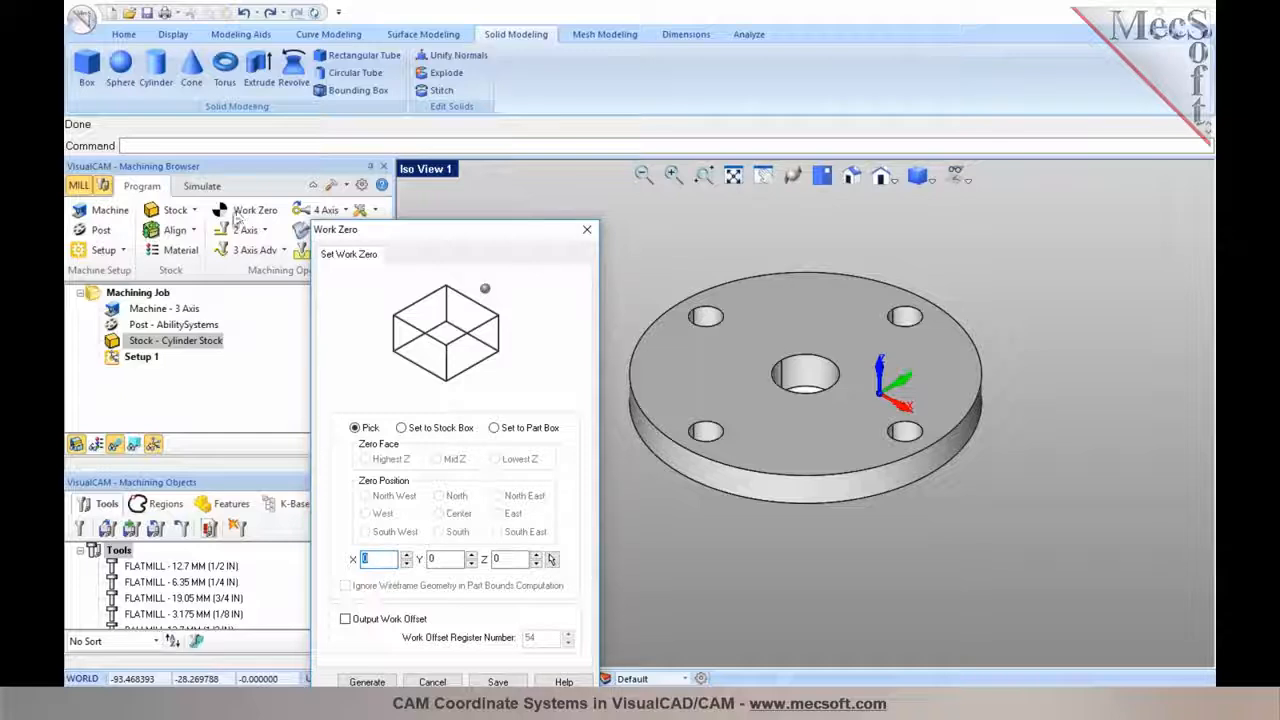
drag(376, 234, 241, 127)
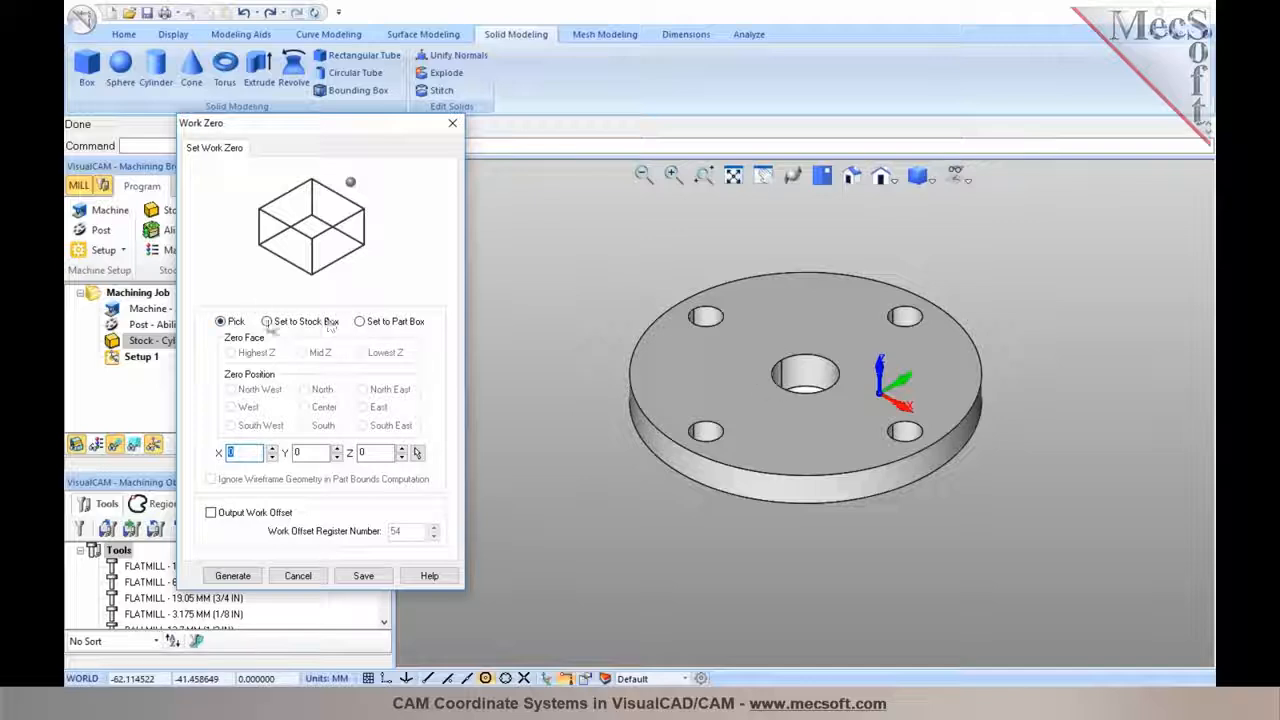
click(267, 321)
click(305, 408)
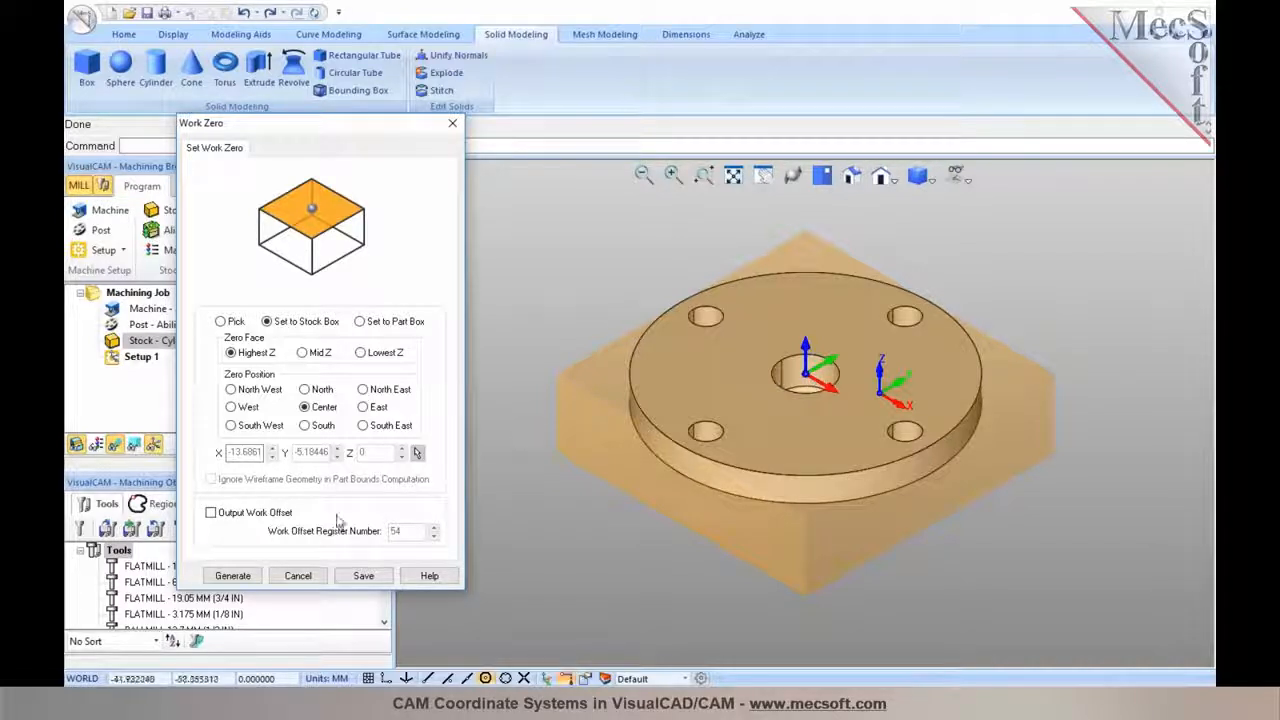
Step: Output the work offset with register number 54, generate the work zero and show its location on the flange
click(216, 513)
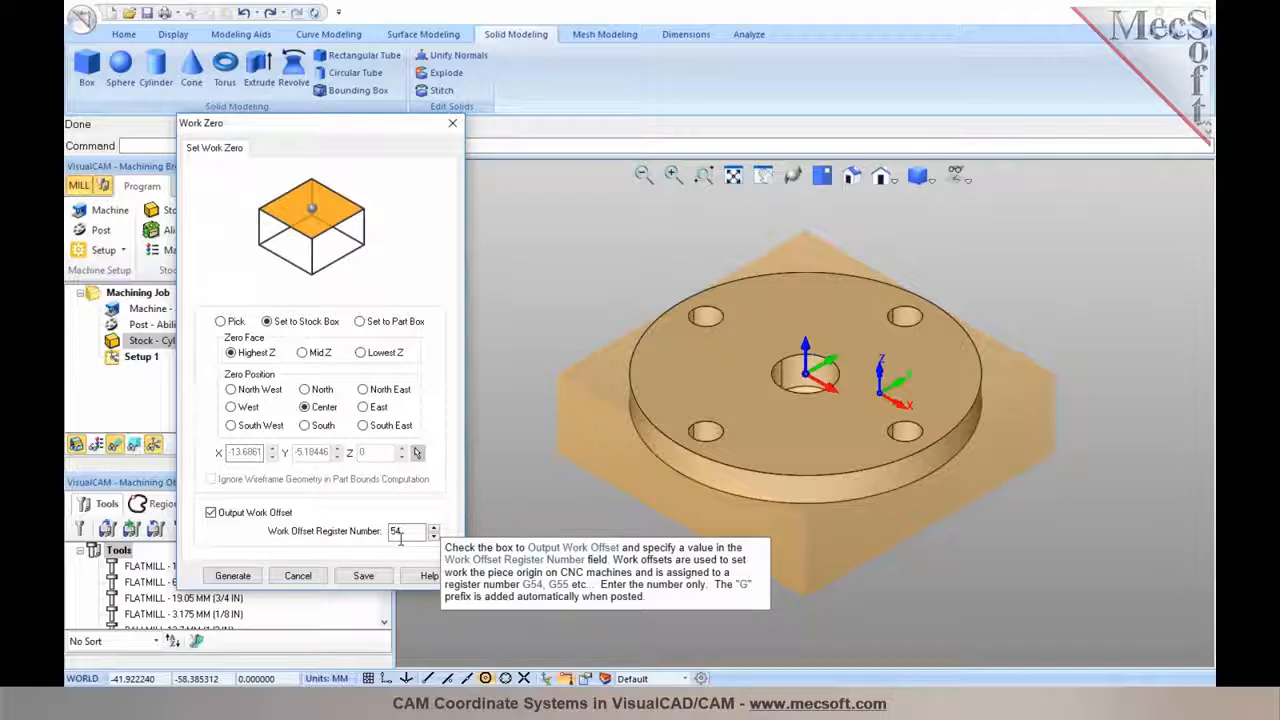
click(232, 575)
click(148, 357)
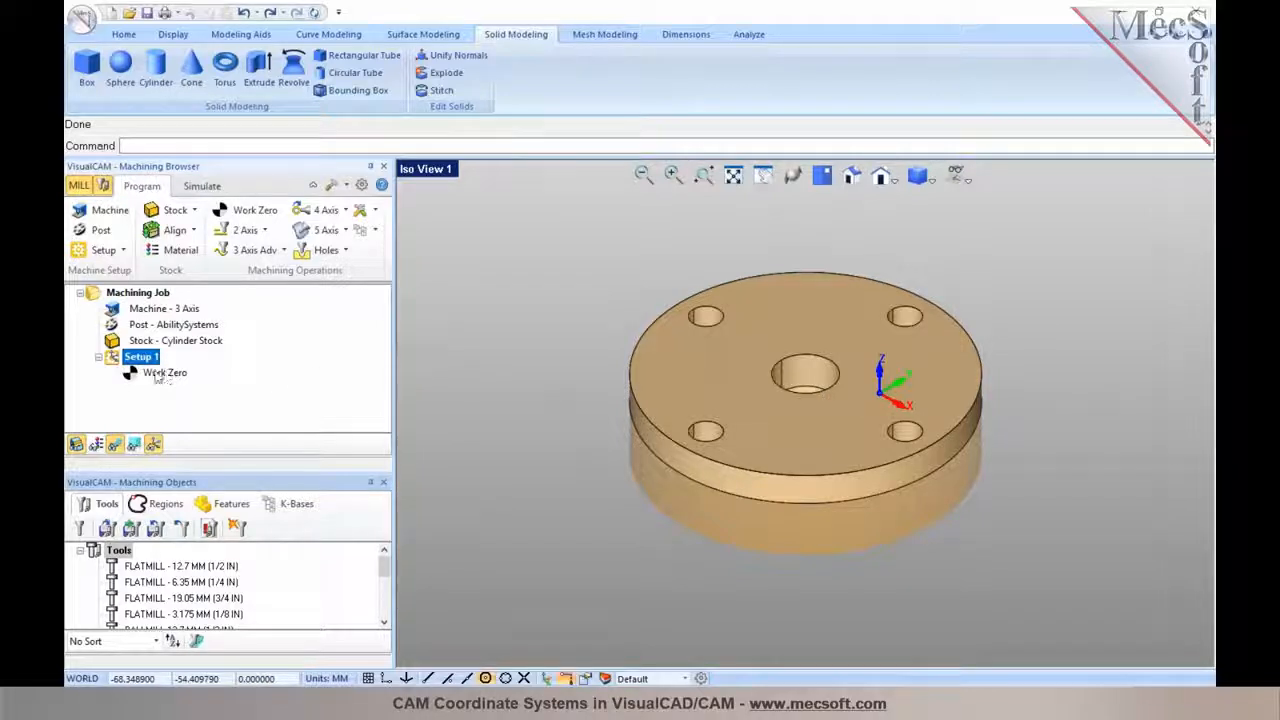
click(166, 373)
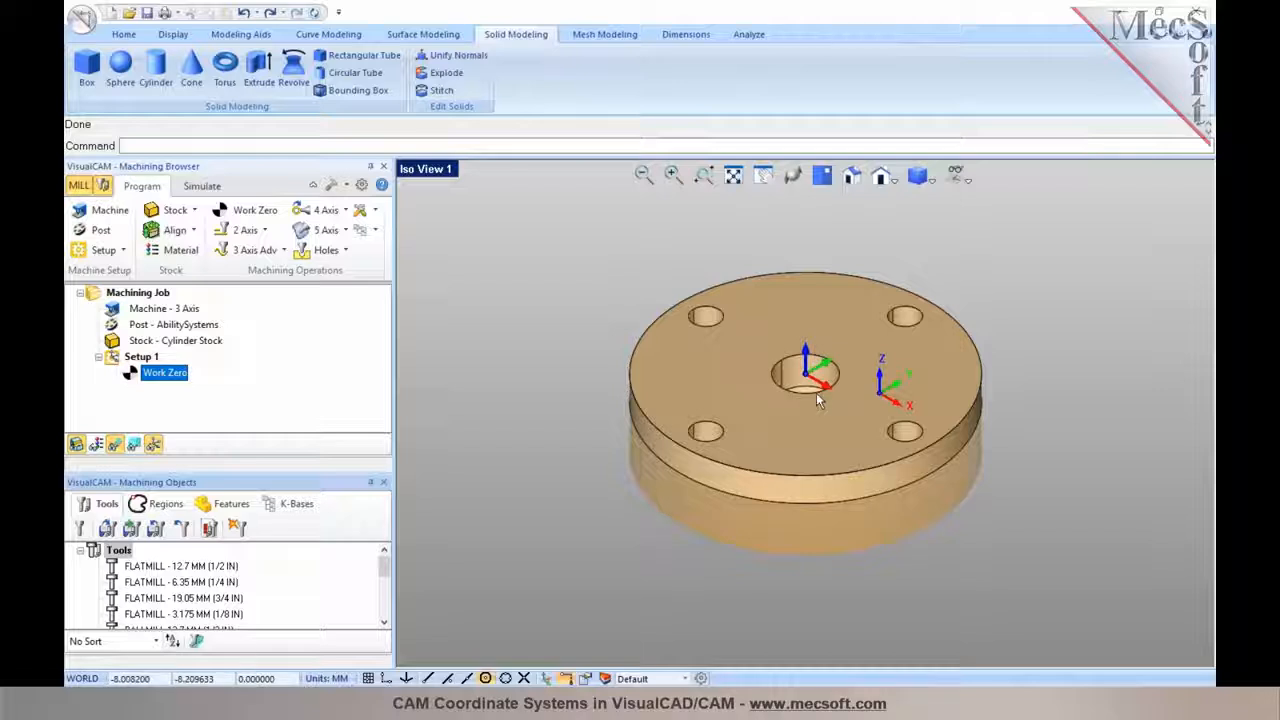
Step: Start a 2 1/2 Axis Profiling operation with the flange's upper outer edge as its machining region
click(264, 236)
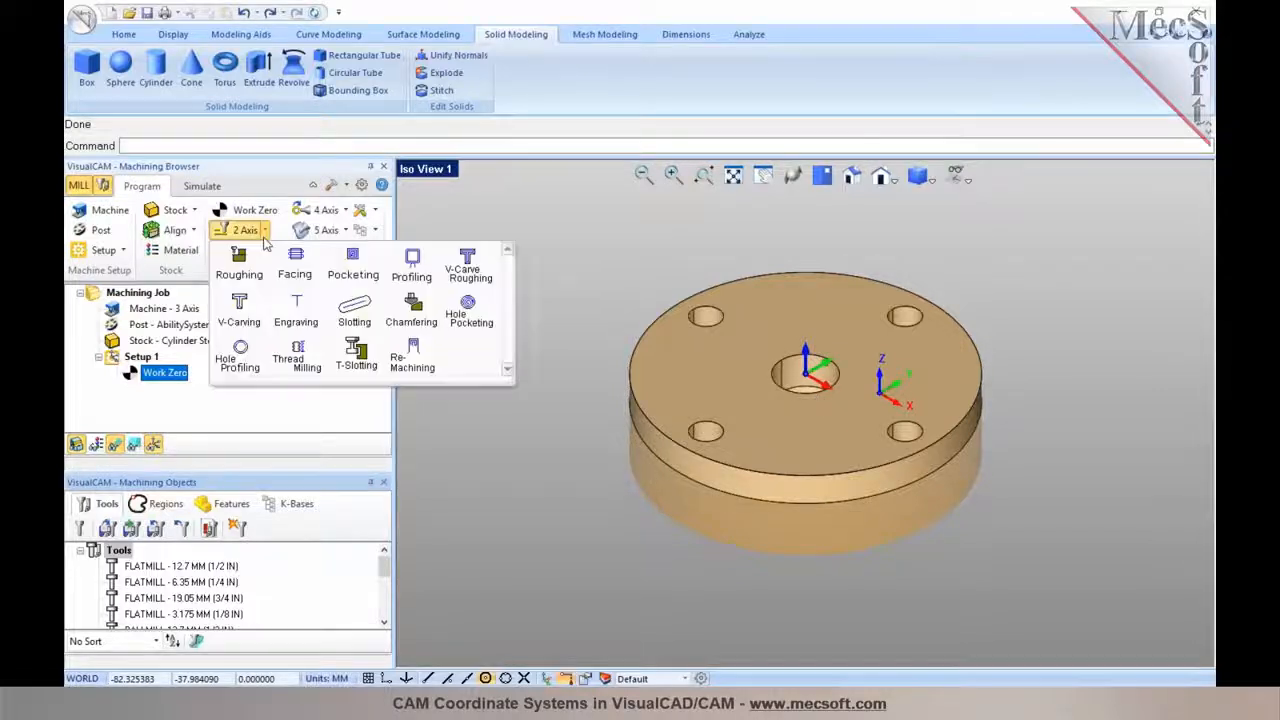
click(405, 276)
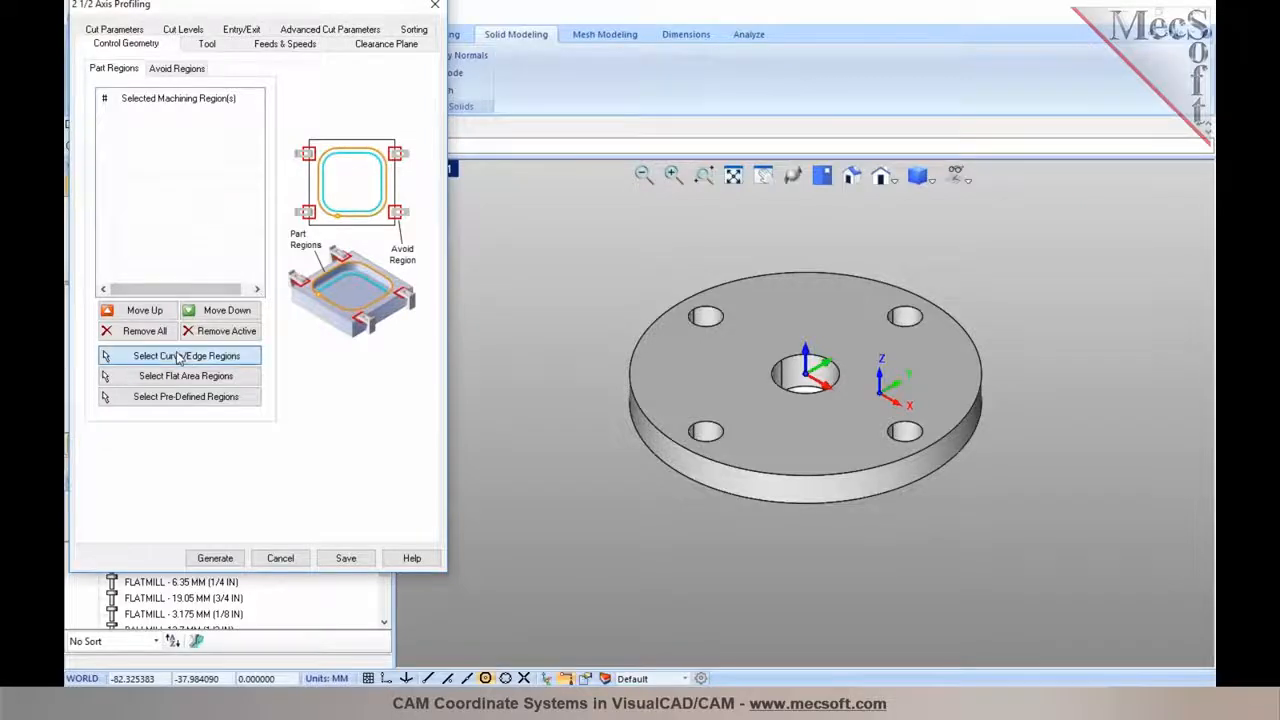
click(178, 357)
click(676, 465)
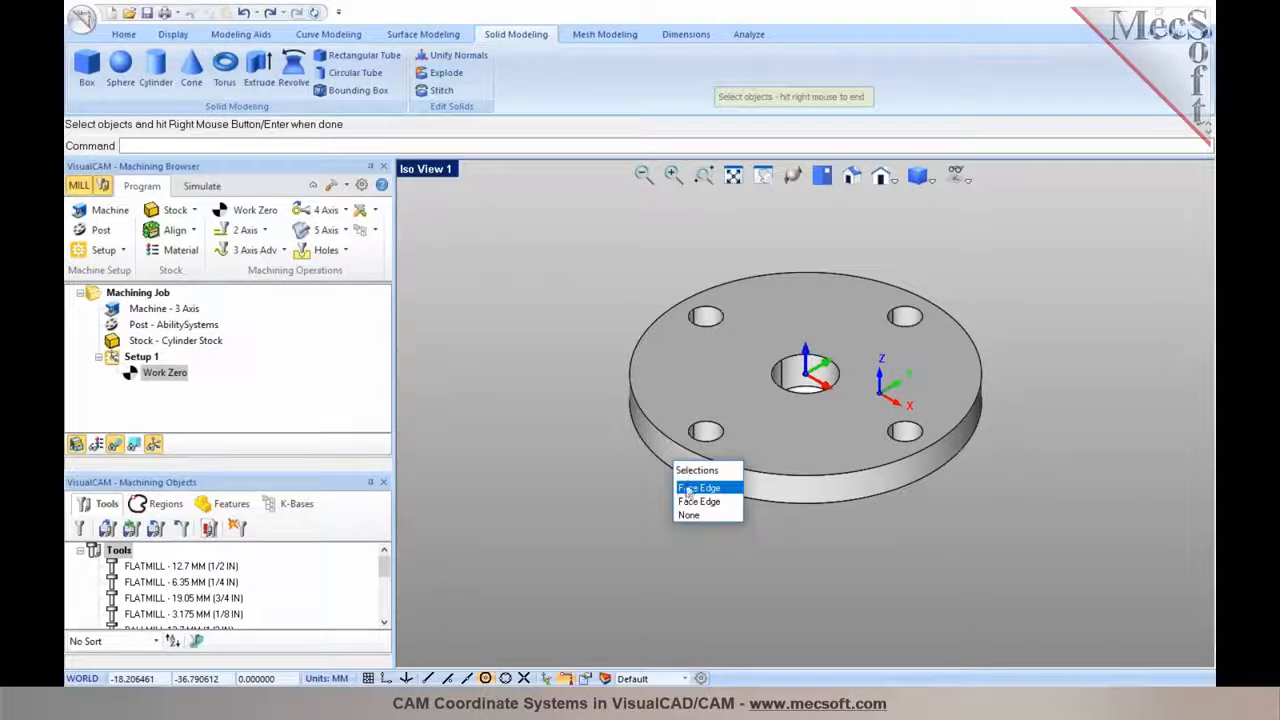
click(687, 488)
right_click(687, 486)
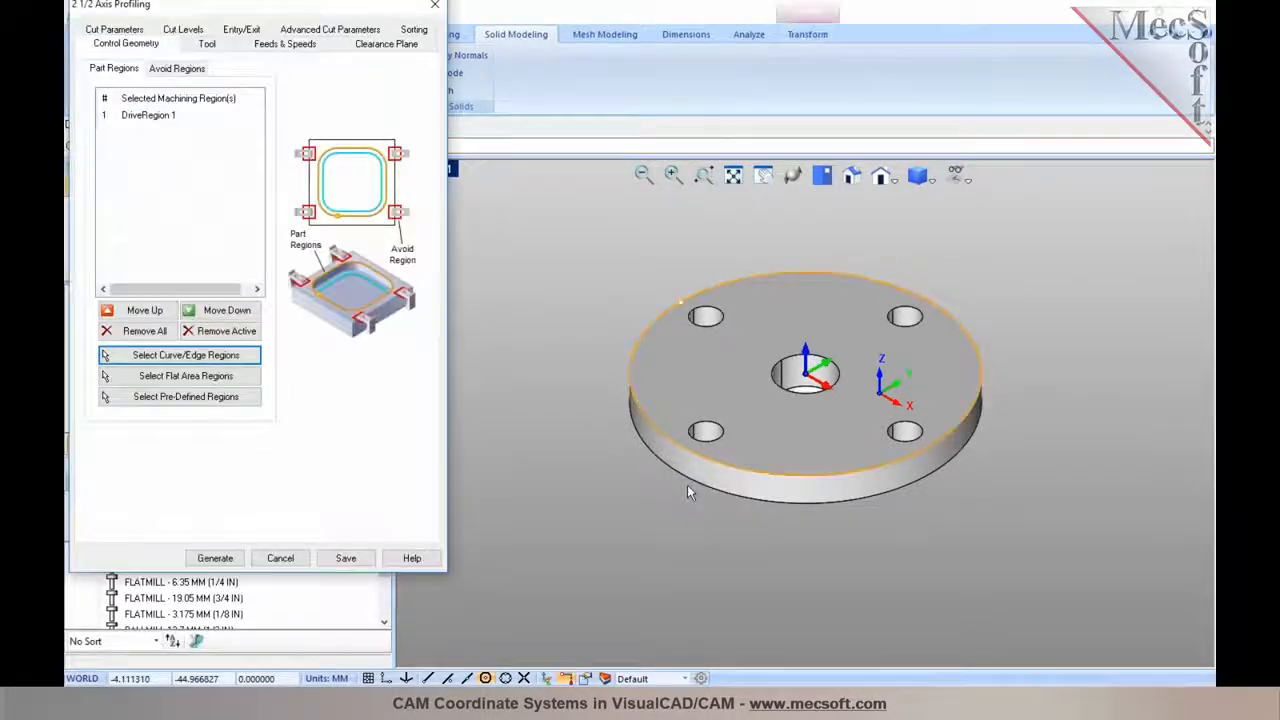
Step: Use the 6.35 mm (1/4 in) flat mill, determine the cut side using the 3D model, and generate the profiling toolpath
click(207, 44)
click(210, 106)
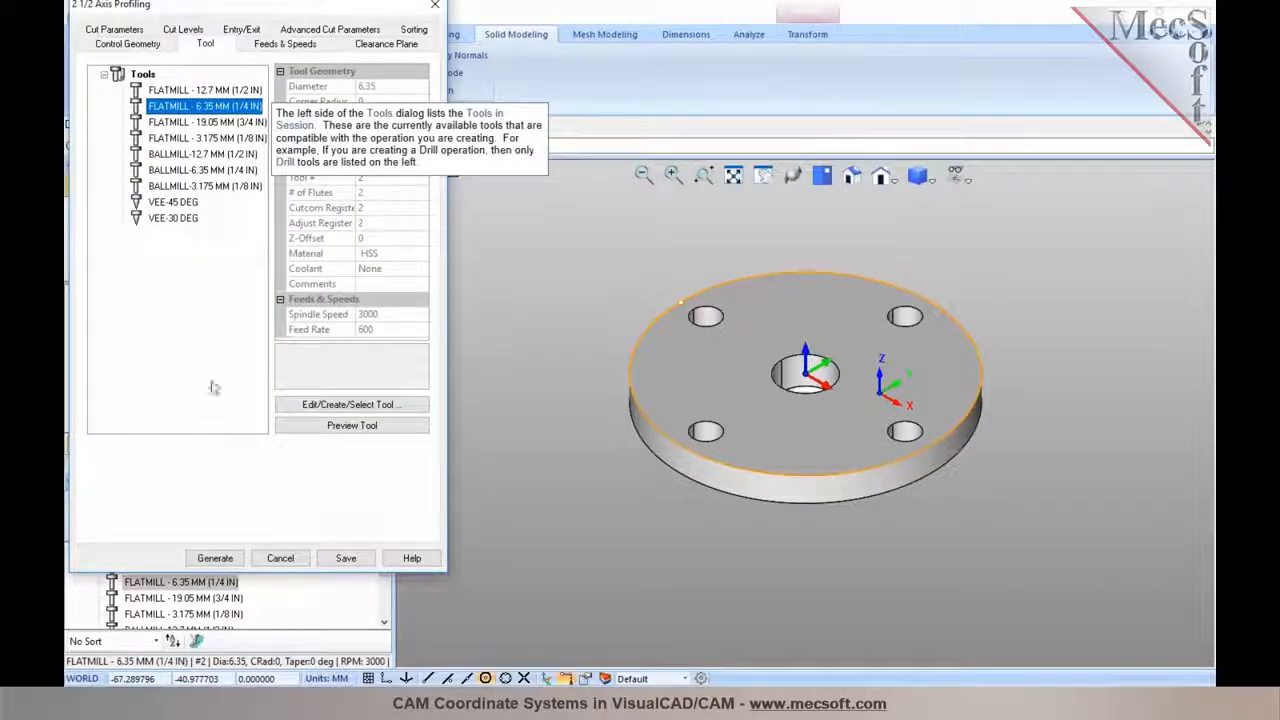
click(128, 30)
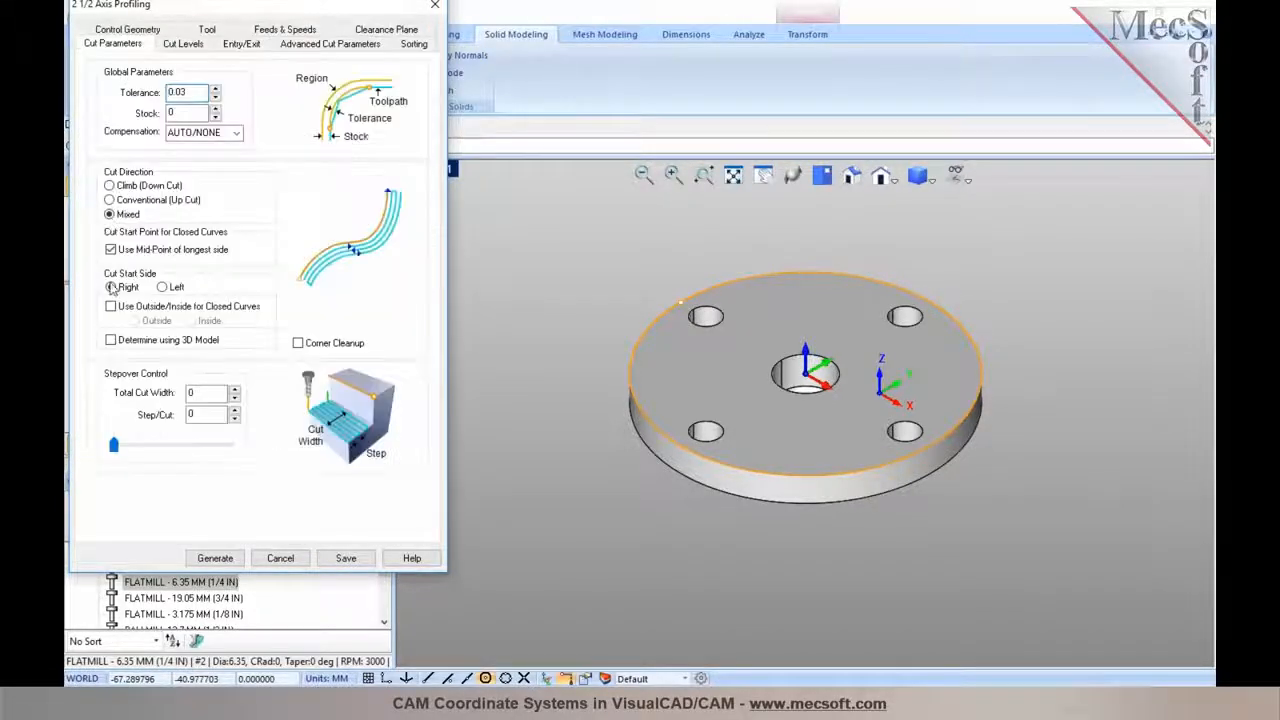
click(110, 340)
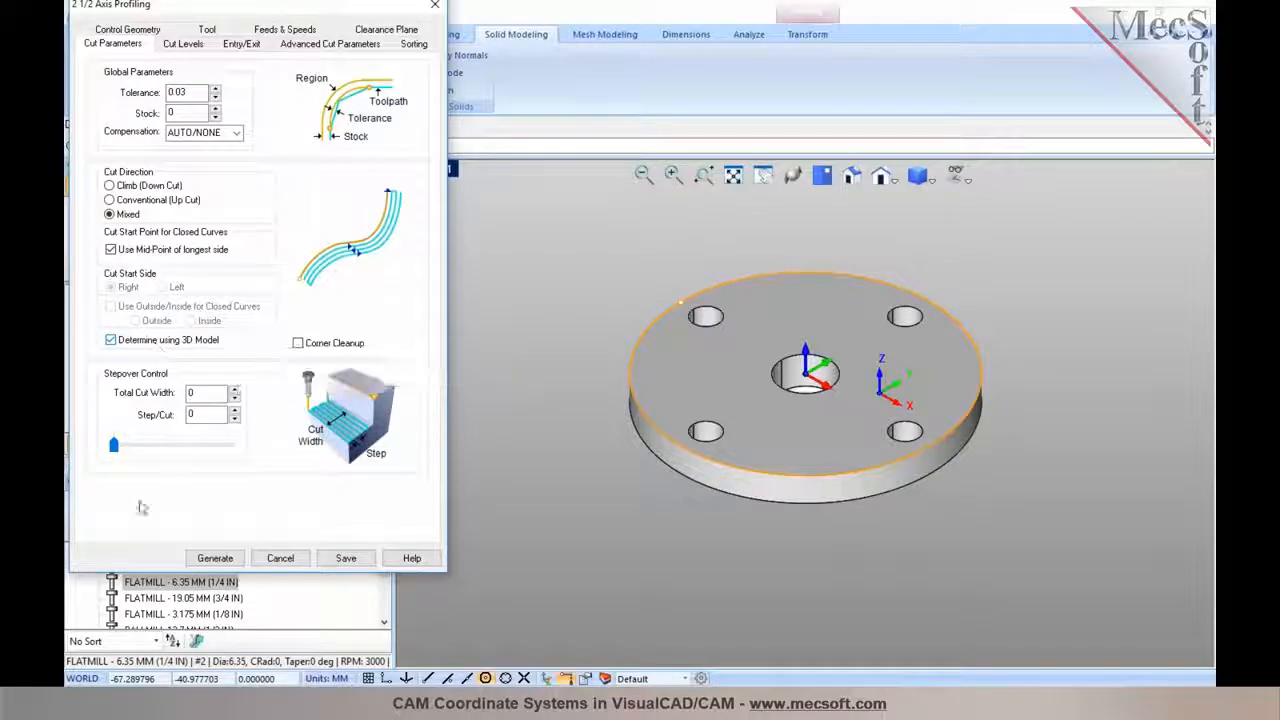
click(202, 558)
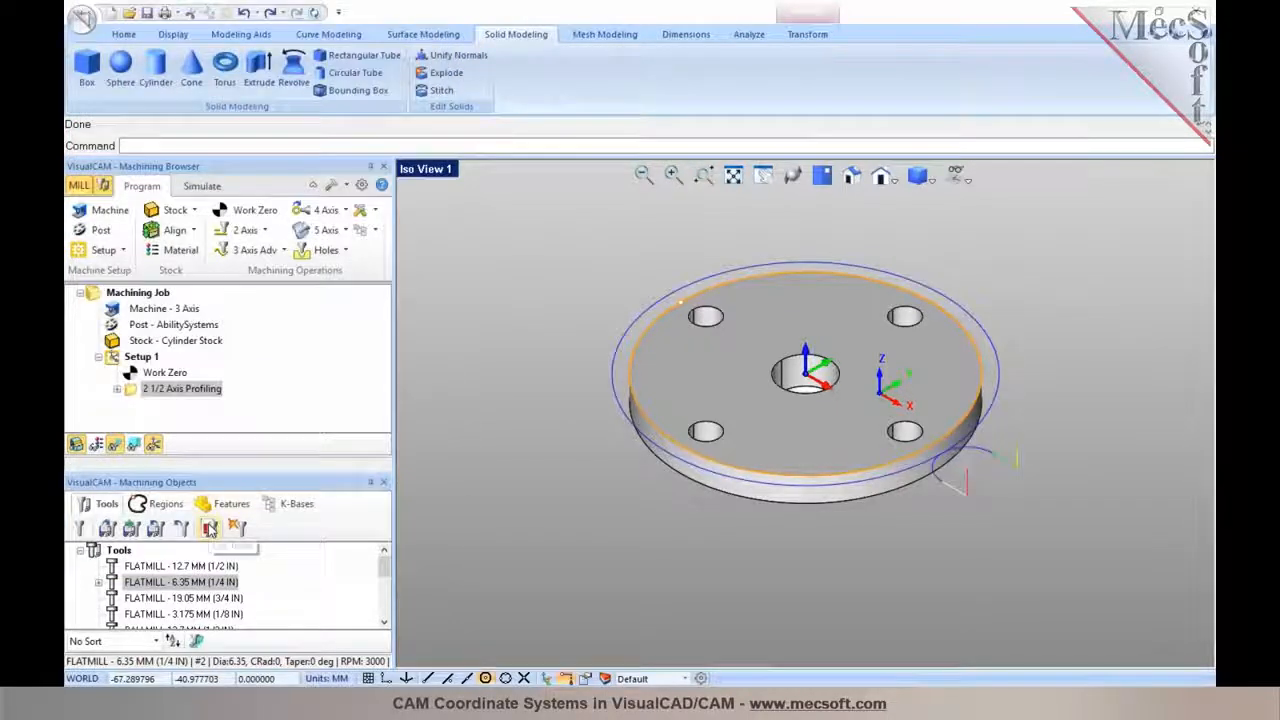
Step: Post Setup 1 to the file MILL PartOrient-4_Setup 1.nc with the AbilitySystems post
right_click(138, 357)
click(150, 394)
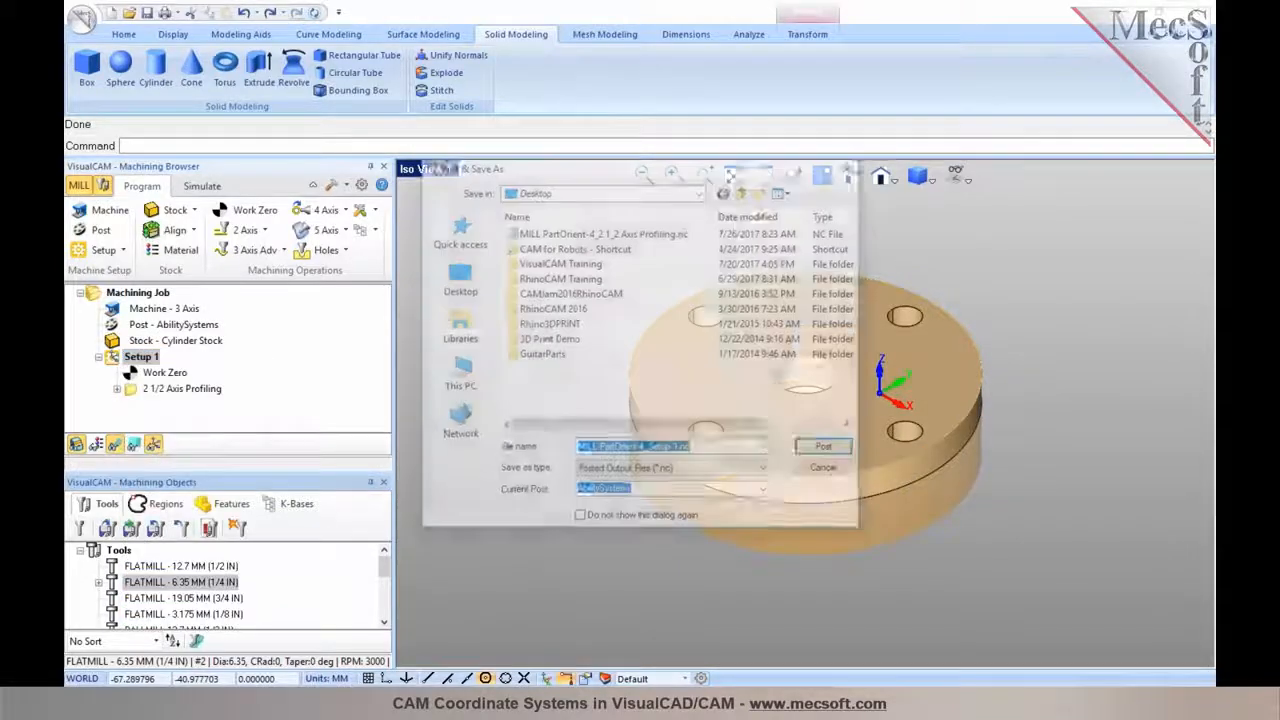
click(822, 446)
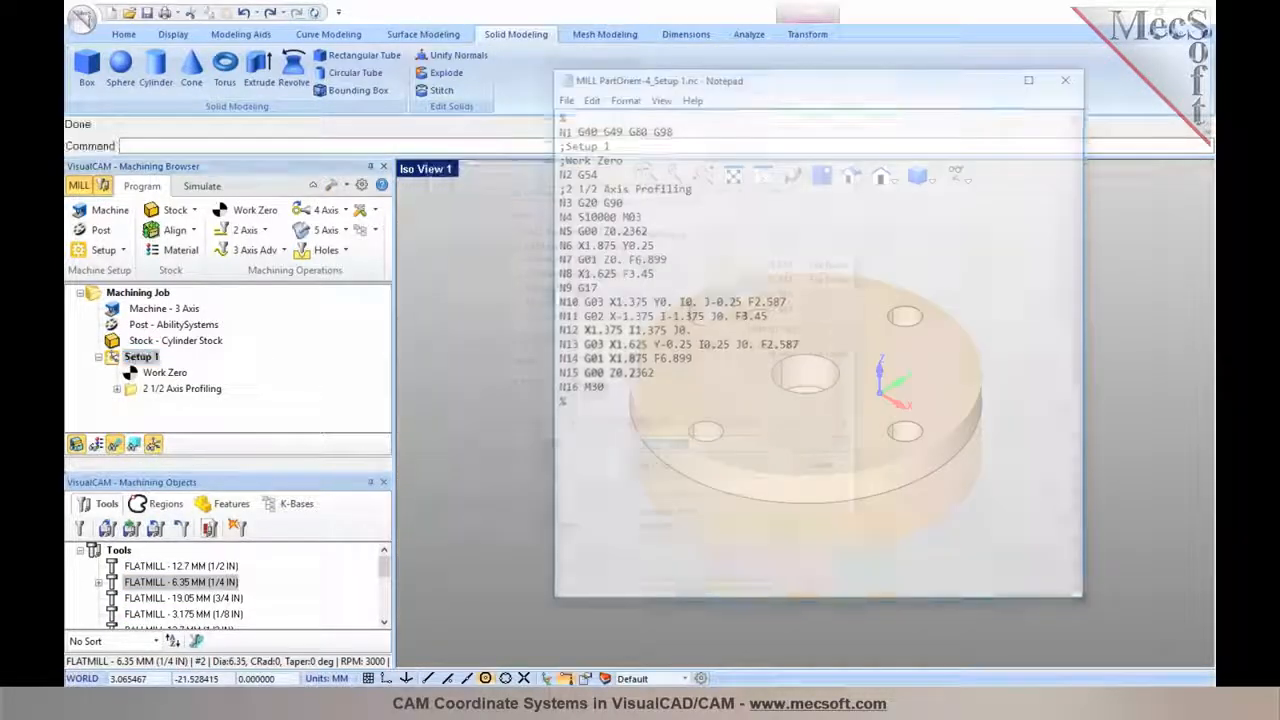
Step: Compare the X and Y coordinates in block N6 of the posted G-code with the work zero on the flange
drag(548, 204, 783, 204)
drag(822, 87, 231, 109)
drag(294, 268, 213, 268)
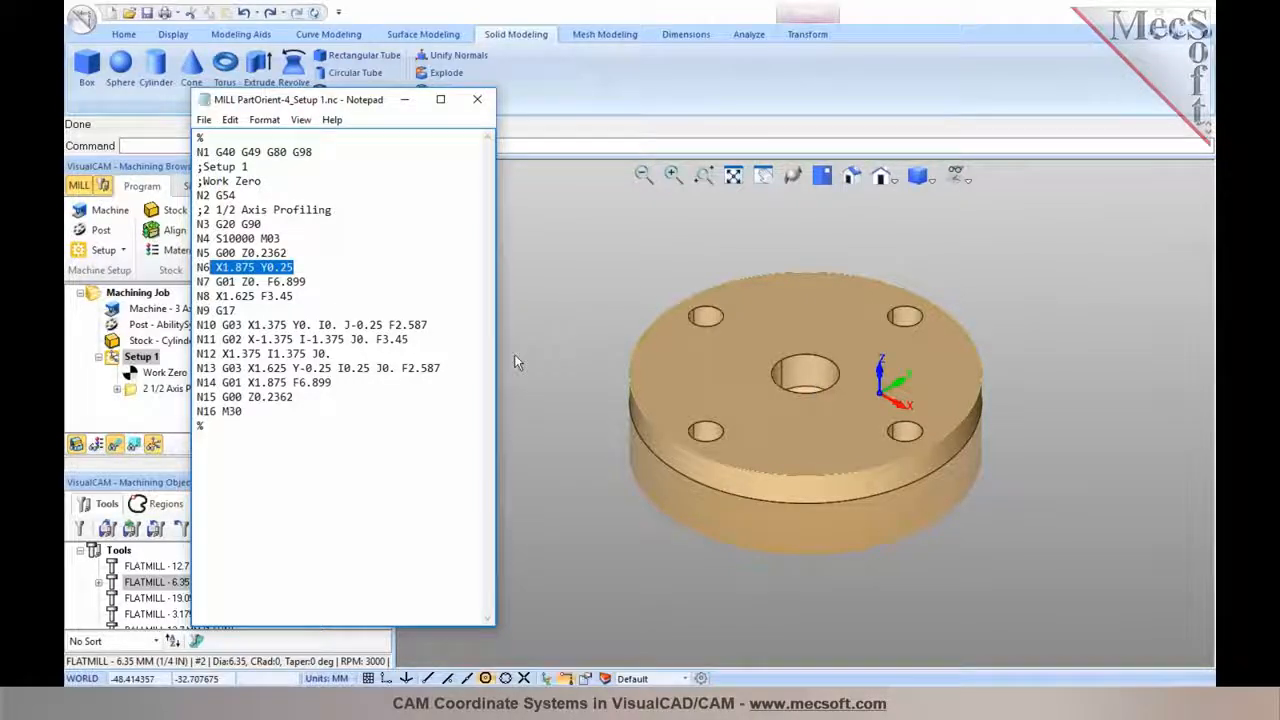
click(164, 373)
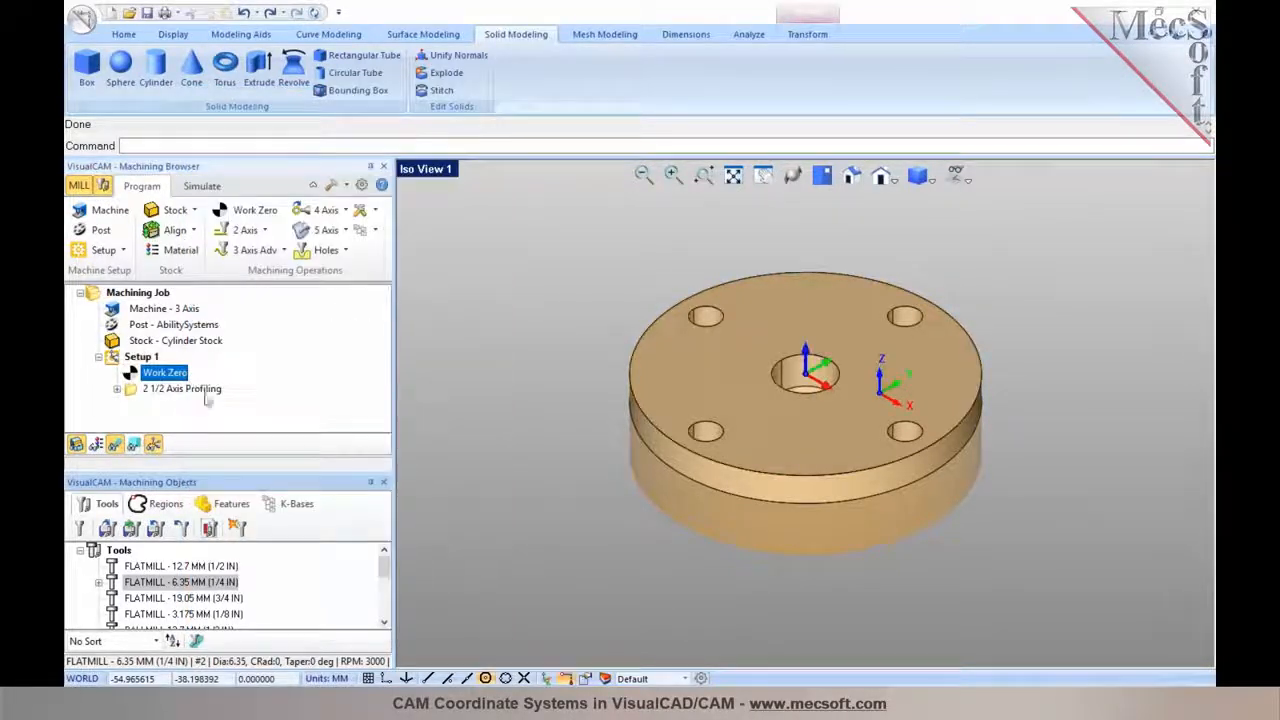
Step: With the flange's profiling toolpath displayed, compare the start coordinates in MILL PartOrient-4_Setup 1.nc and MILL PartOrient-4_2 1_2 Axis Profiling.nc side by side
click(181, 389)
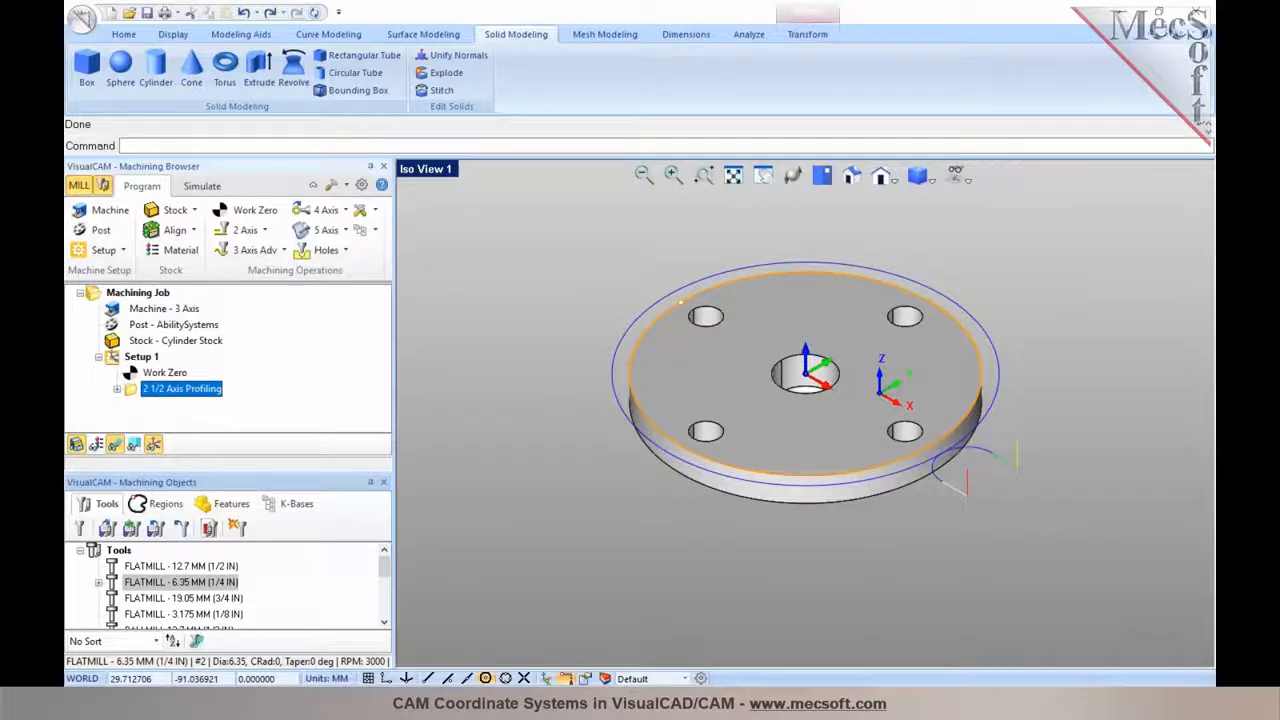
mouse_move(869, 657)
click(918, 640)
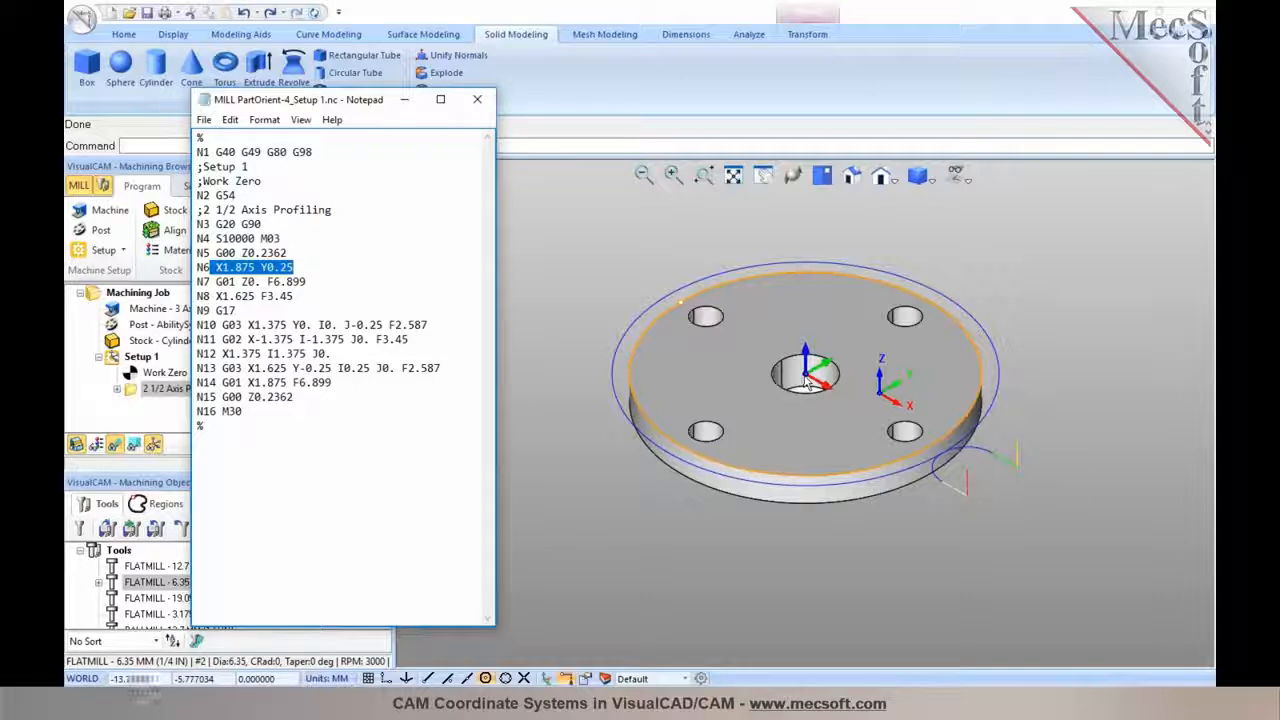
click(866, 703)
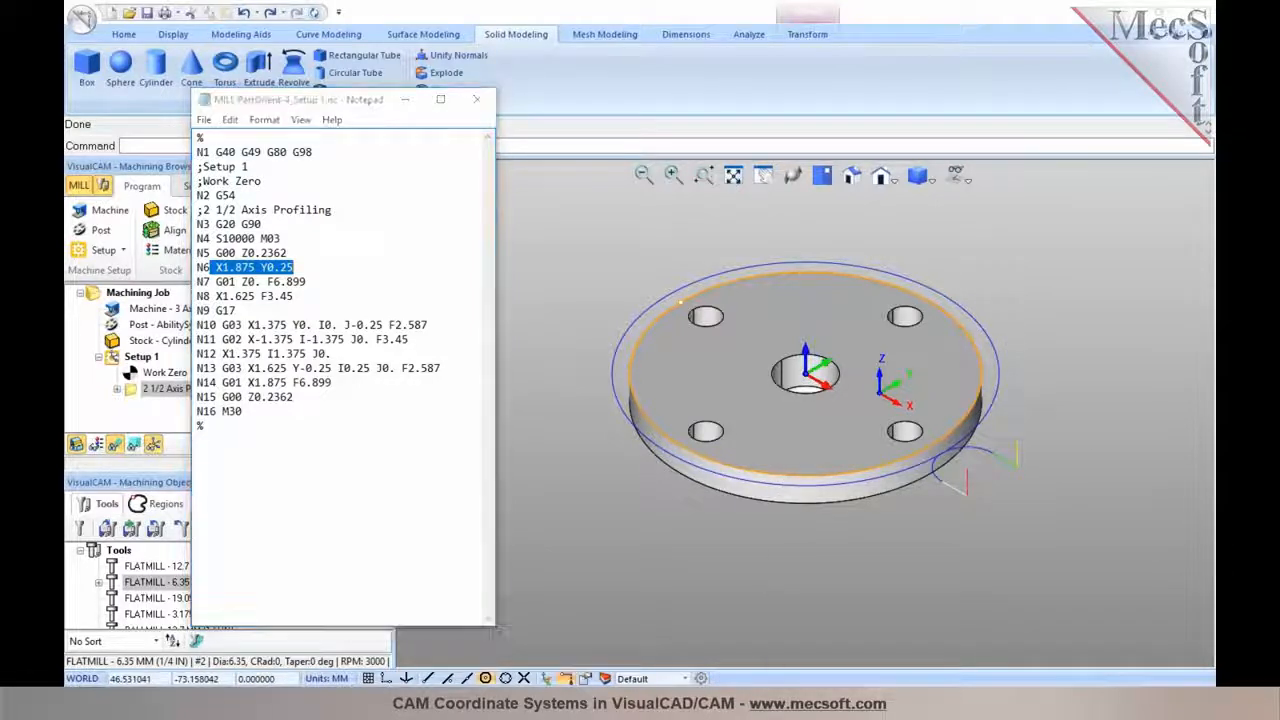
click(848, 666)
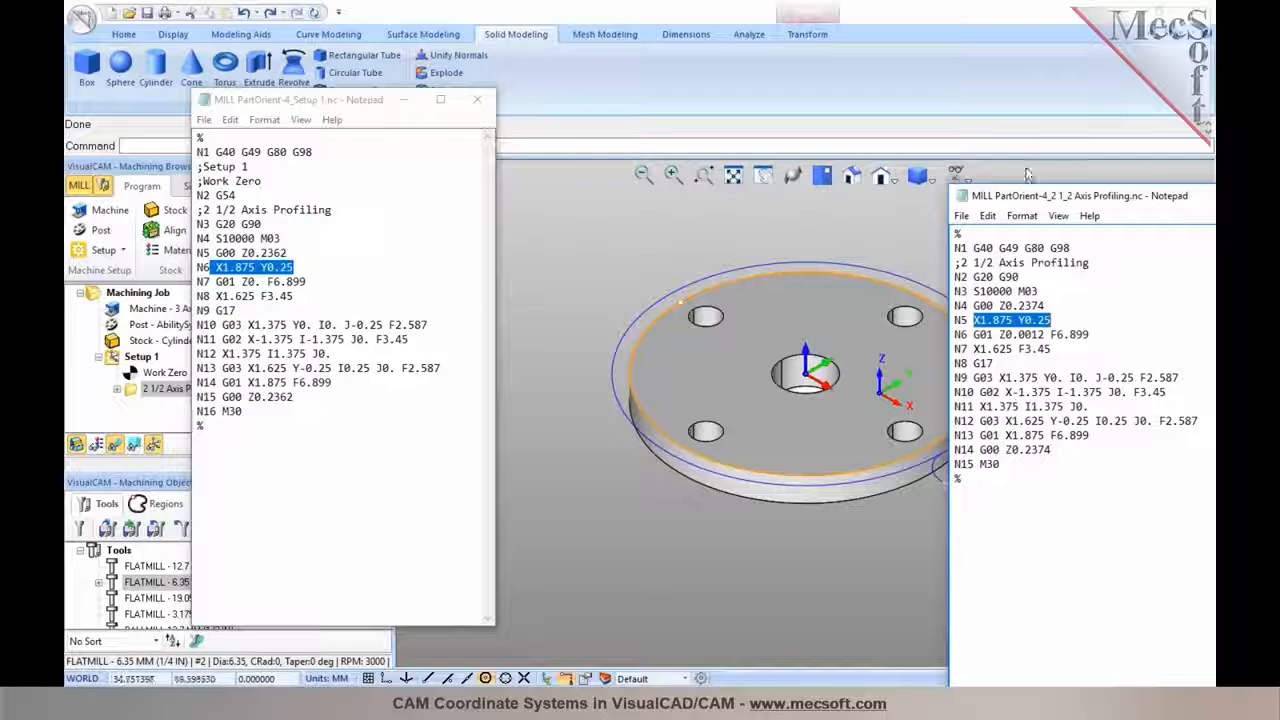
drag(1030, 199, 1082, 179)
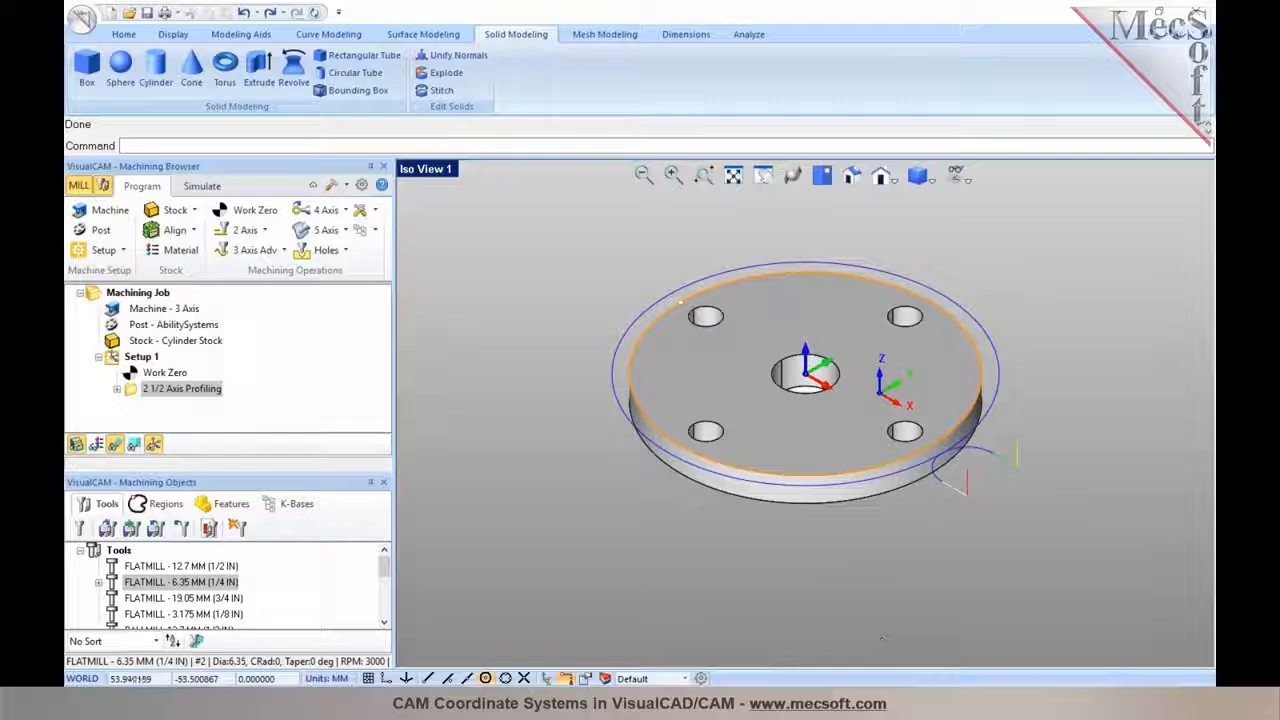
Step: Return to the posted code in MILL PartOrient-4_Setup 1.nc and place the text cursor in block N6, clearing its highlighted coordinates
mouse_move(869, 700)
click(911, 661)
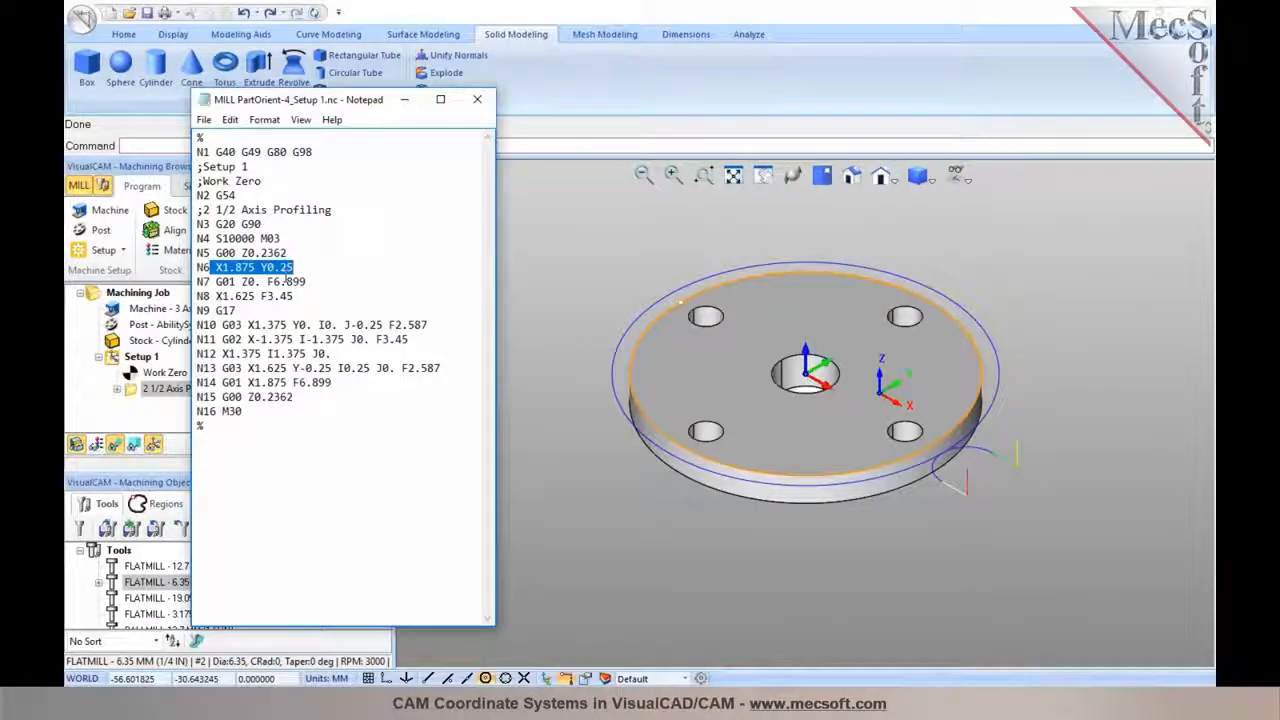
click(287, 267)
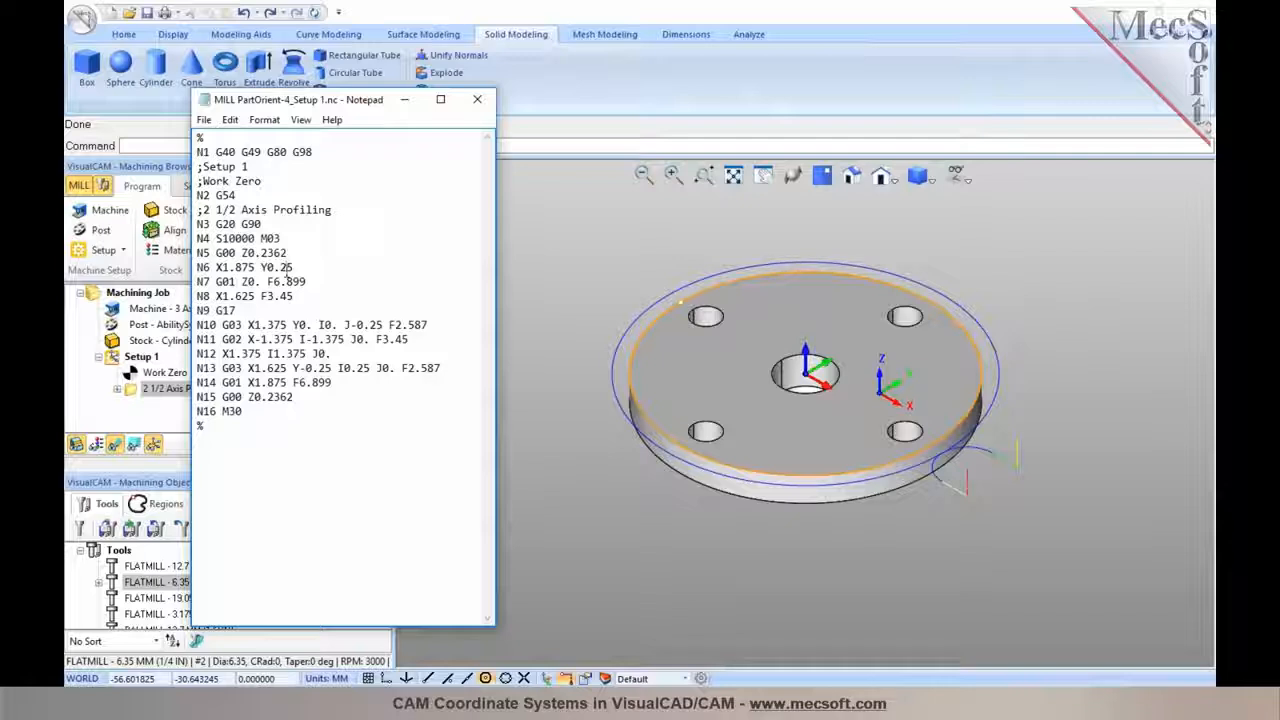